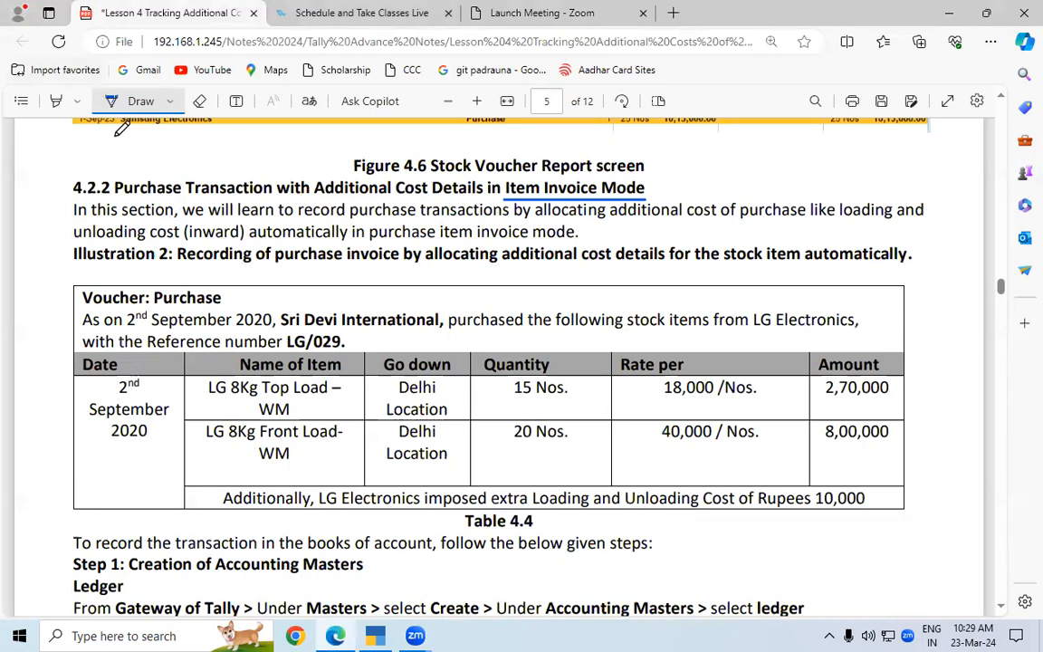
# Underline "this section", "learn", "additional cost", "unloading cost", "automatically" and "Item Invoice Mode" with the pen in section 4.2.2
pyautogui.moveTo(94, 218); pyautogui.dragTo(177, 218)
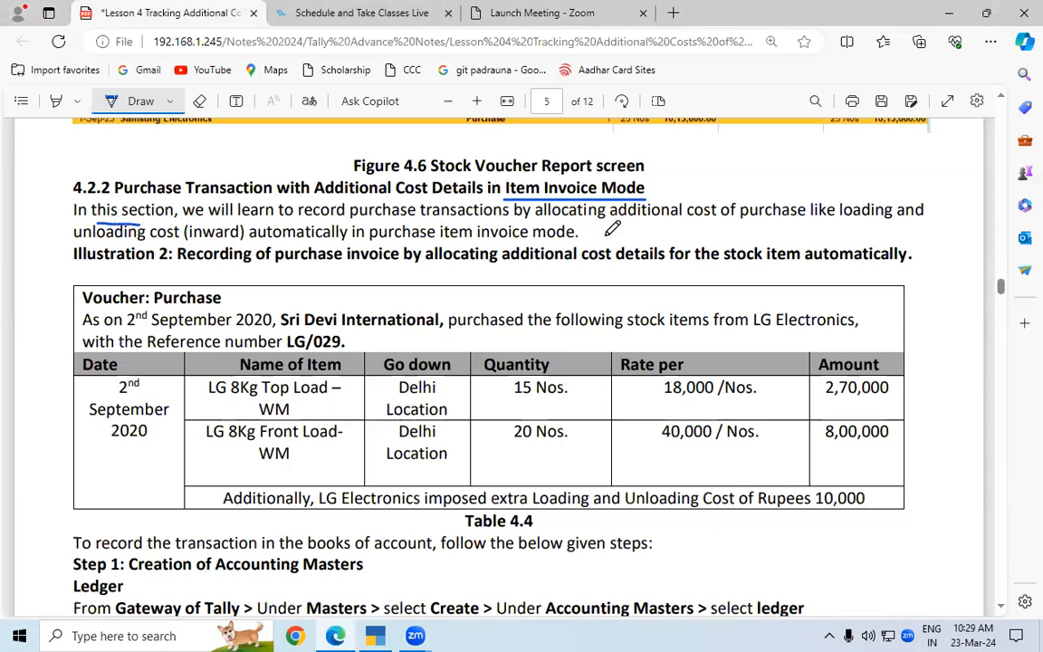
pyautogui.moveTo(636, 219); pyautogui.dragTo(715, 218)
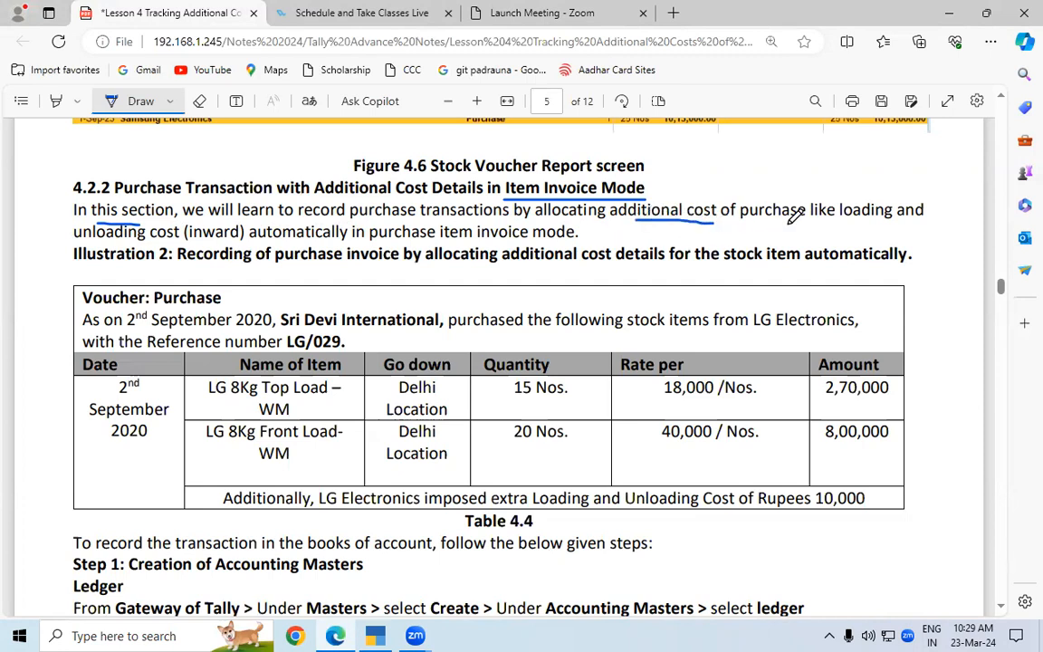
pyautogui.moveTo(76, 224); pyautogui.dragTo(178, 234)
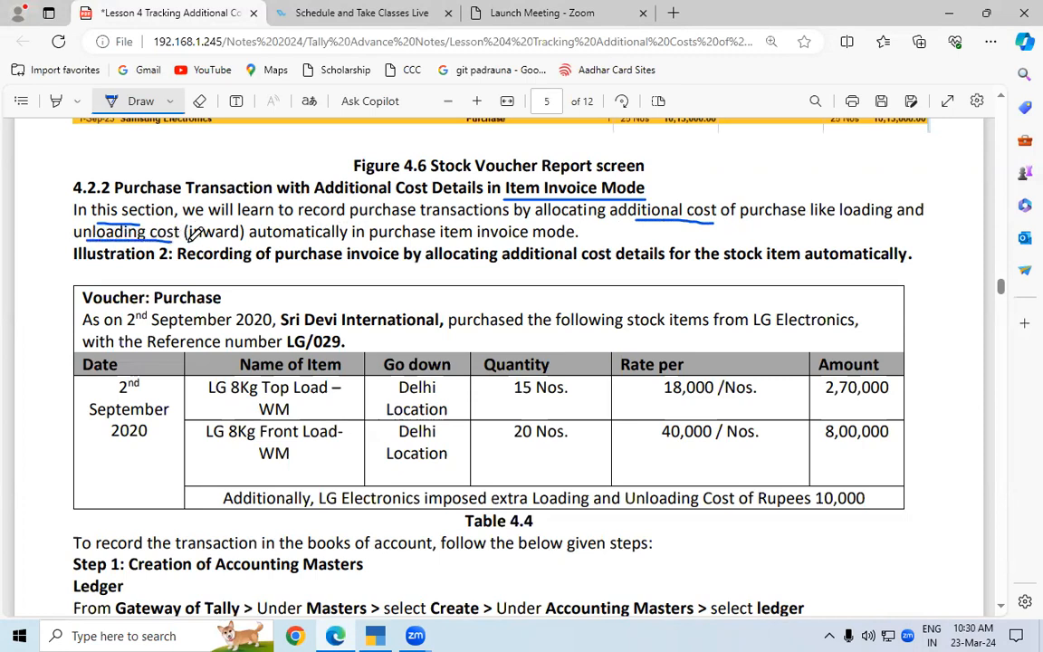
pyautogui.moveTo(270, 241); pyautogui.dragTo(348, 241)
pyautogui.moveTo(238, 219); pyautogui.dragTo(274, 218)
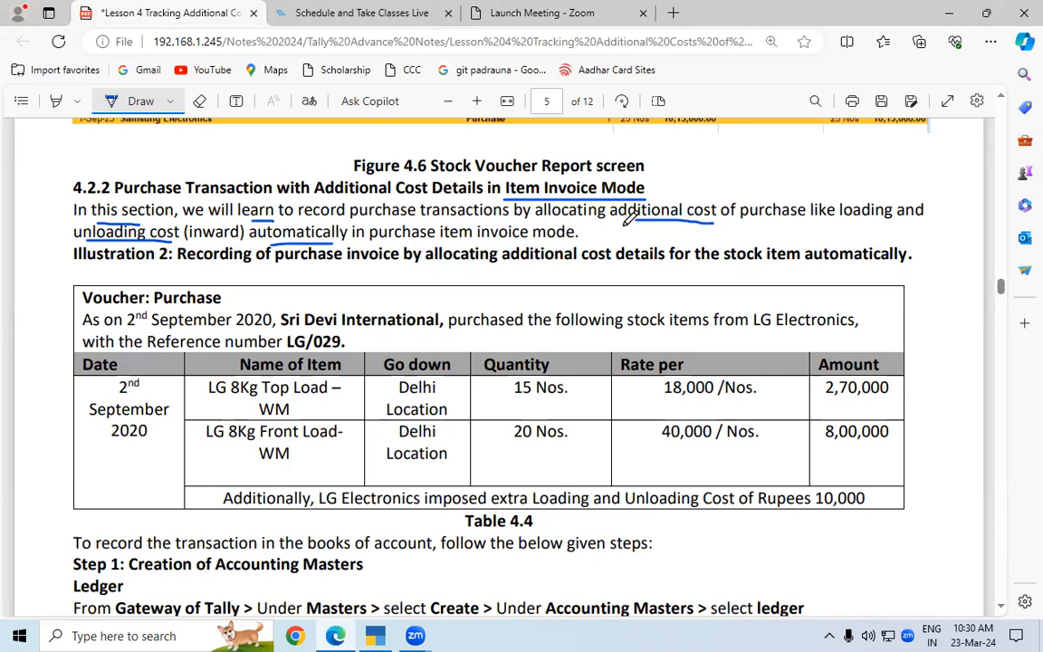
pyautogui.moveTo(647, 214); pyautogui.dragTo(720, 215)
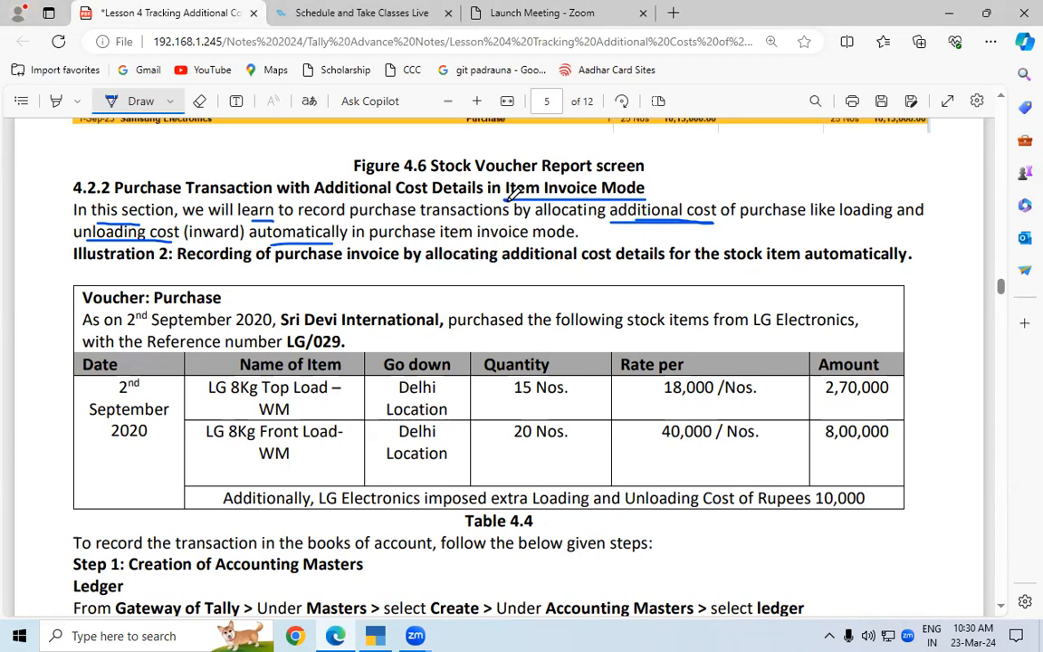
pyautogui.moveTo(508, 198); pyautogui.dragTo(645, 197)
# Underline the purchase date, LG Electronics and the reference number in Illustration 2, and mark the supplier's extra cost of 10,000 in the table's last row
pyautogui.moveTo(145, 332); pyautogui.dragTo(269, 331)
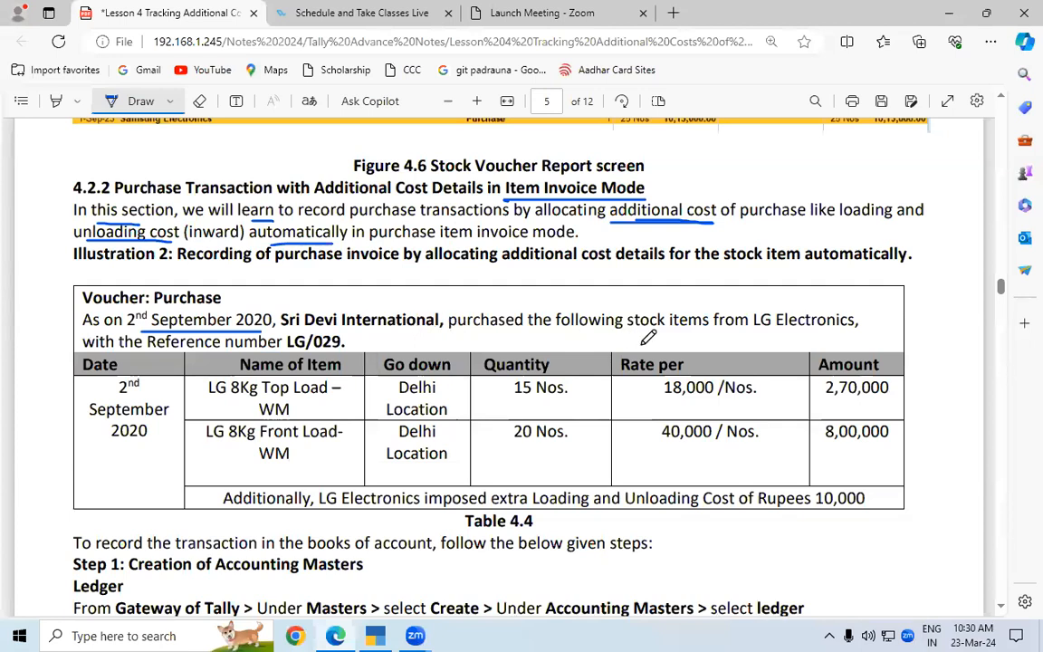
pyautogui.moveTo(753, 332); pyautogui.dragTo(856, 331)
pyautogui.moveTo(284, 351); pyautogui.dragTo(341, 353)
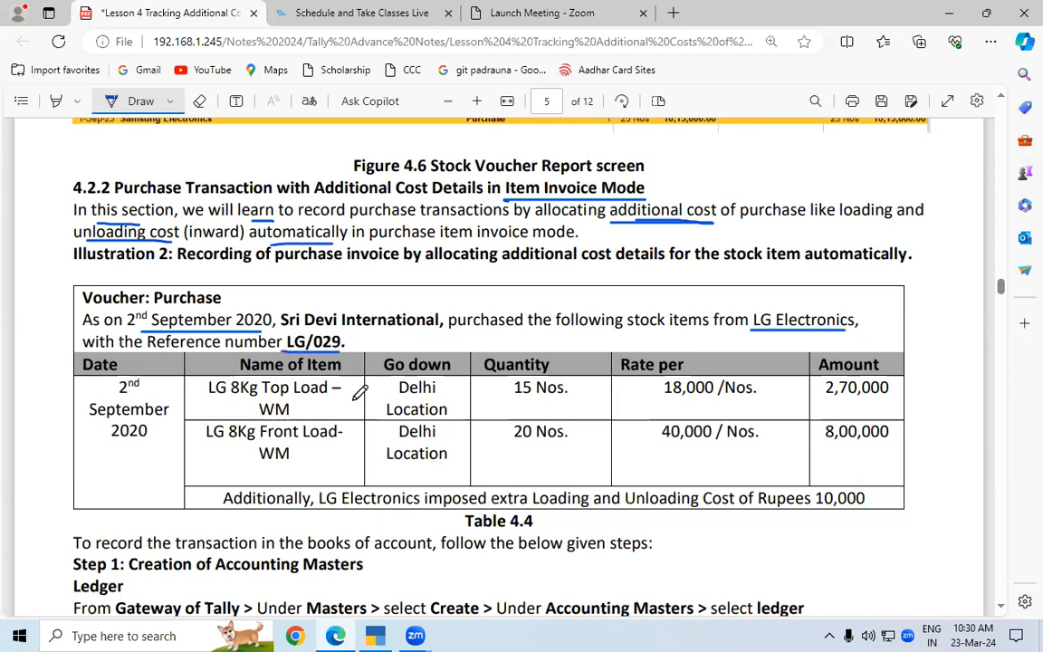
pyautogui.scroll(-2, 999, 612)
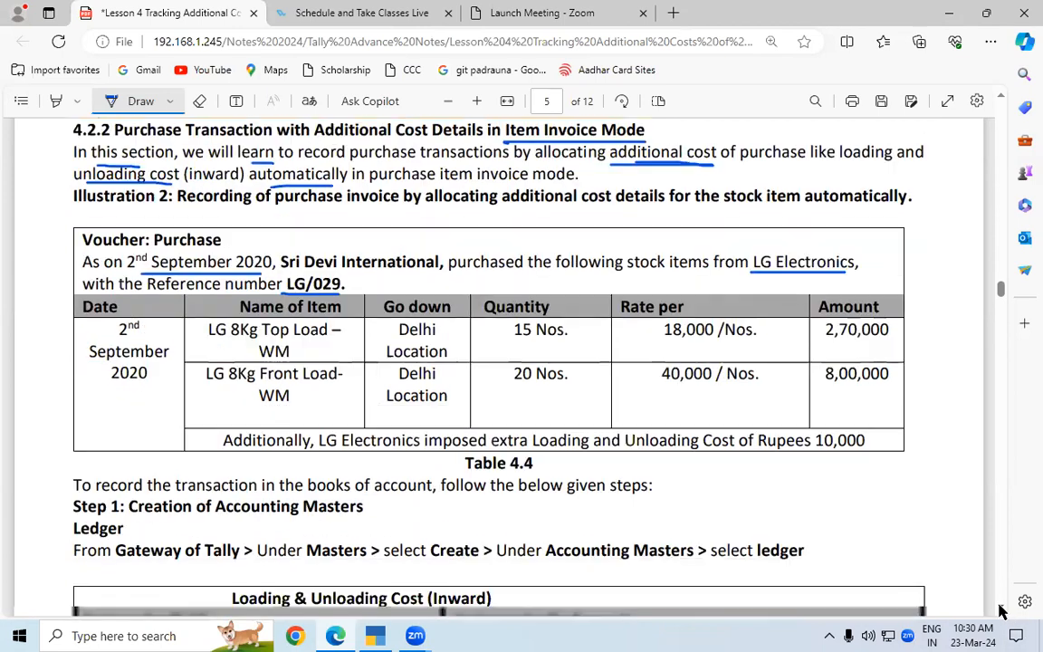
pyautogui.moveTo(318, 373); pyautogui.dragTo(469, 373)
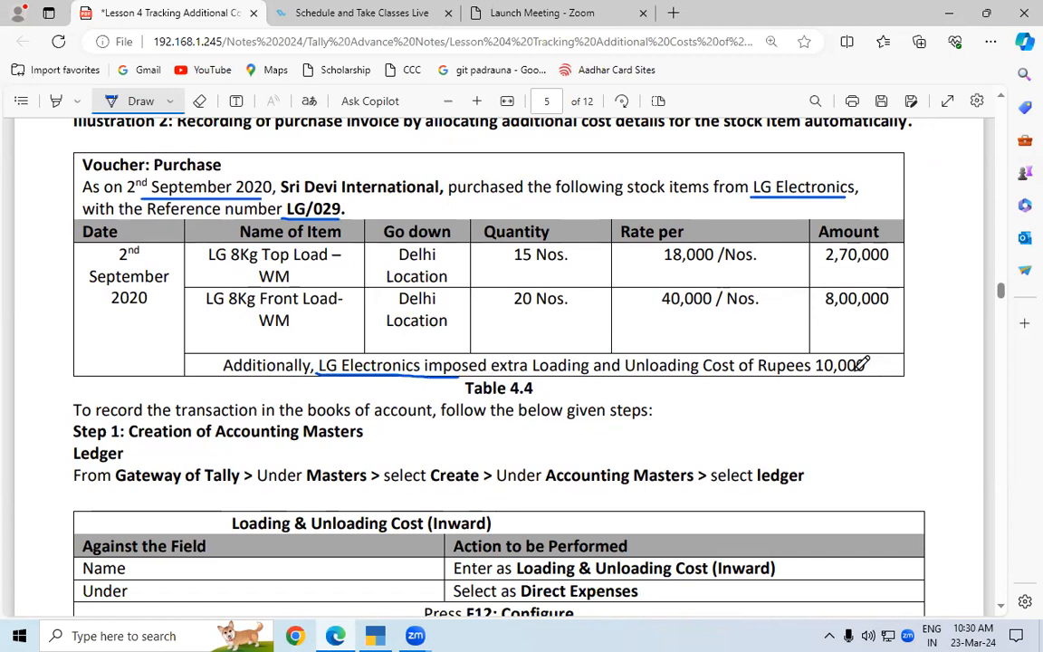
pyautogui.moveTo(815, 380)
pyautogui.mouseDown()
pyautogui.moveTo(862, 379)
pyautogui.moveTo(868, 359)
pyautogui.moveTo(817, 346)
pyautogui.moveTo(818, 380)
pyautogui.mouseUp()
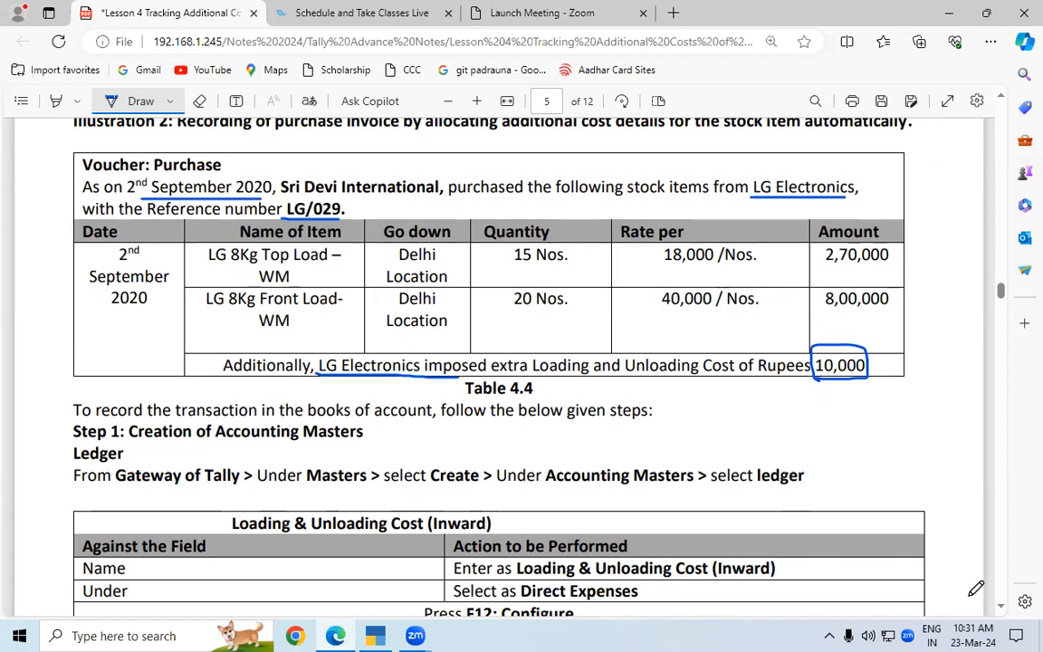
# Underline "Direct Expenses" and "F12: Configure" in the Loading & Unloading Cost (Inward) ledger table
pyautogui.scroll(-1, 1002, 609)
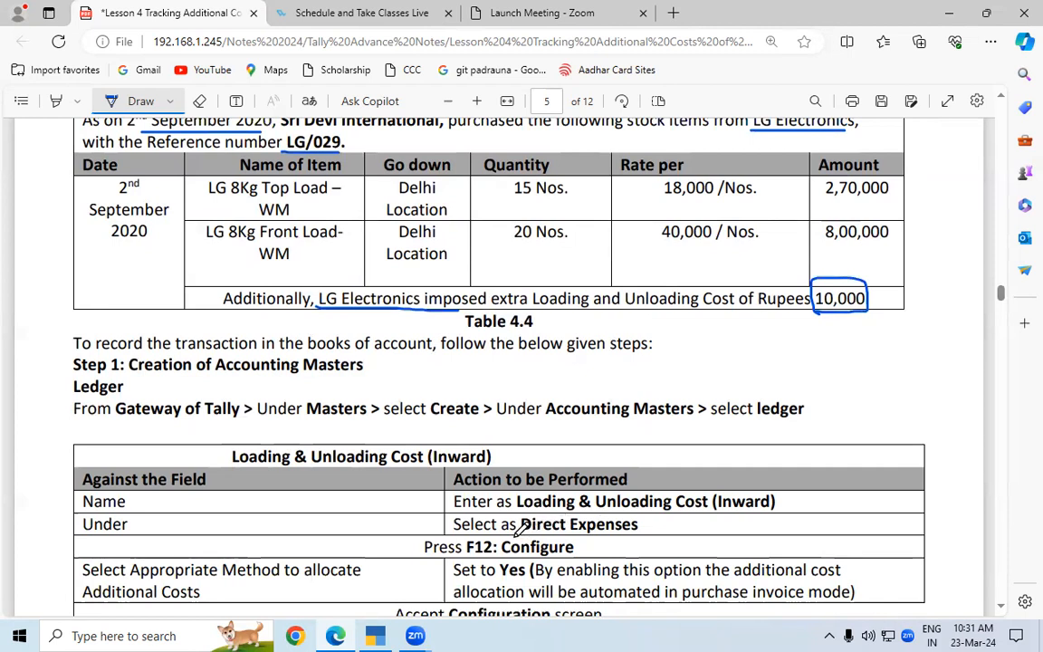
pyautogui.moveTo(513, 537); pyautogui.dragTo(624, 536)
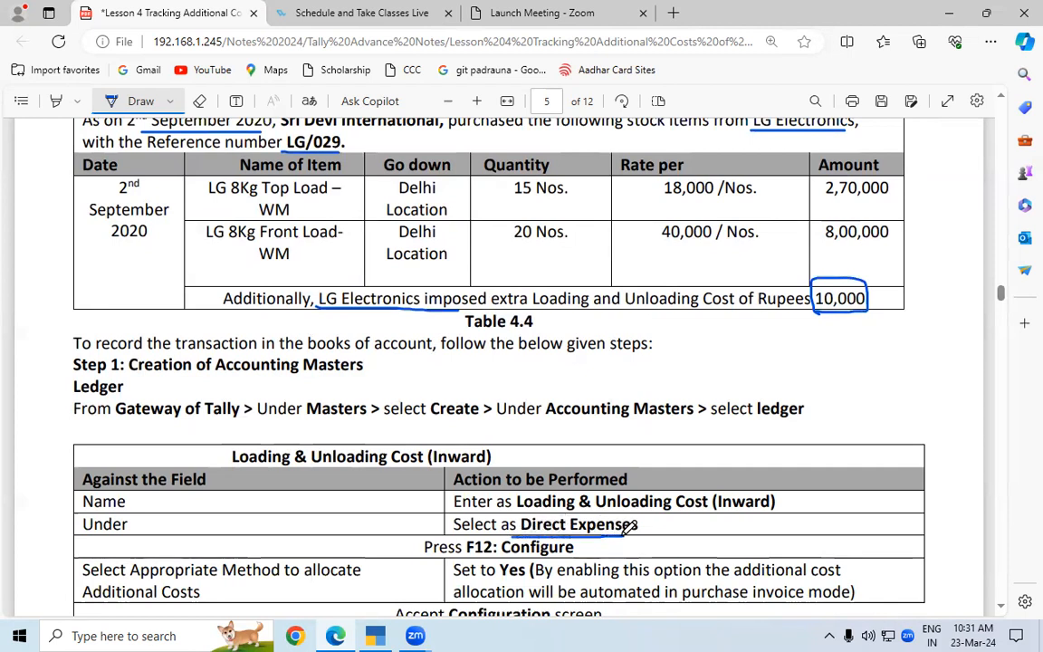
pyautogui.click(999, 607)
pyautogui.click(997, 607)
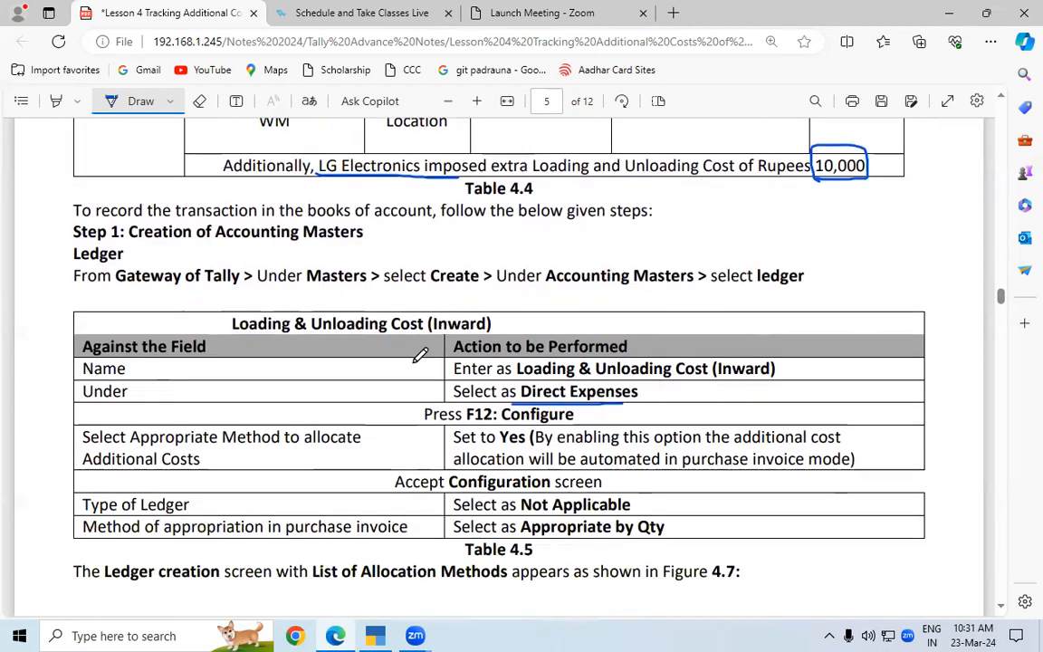
pyautogui.moveTo(466, 421); pyautogui.dragTo(574, 421)
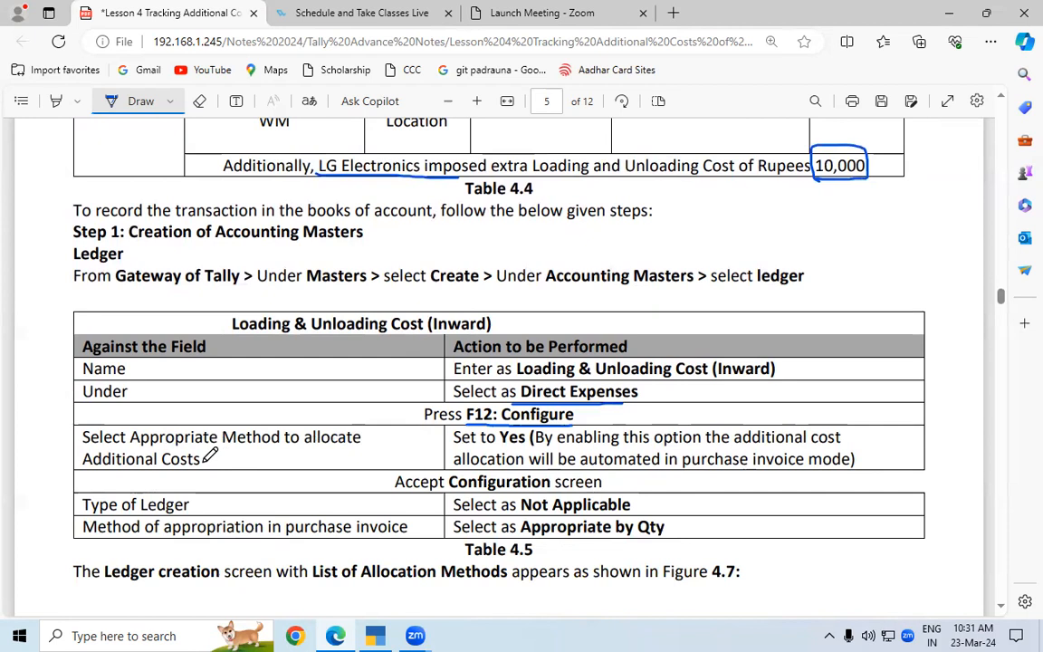
# Underline "Yes", "allocate", "purchase invoice mode", "Not Applicable" and "Appropriate by Qty" in the lower rows of Table 4.5
pyautogui.moveTo(501, 449); pyautogui.dragTo(527, 447)
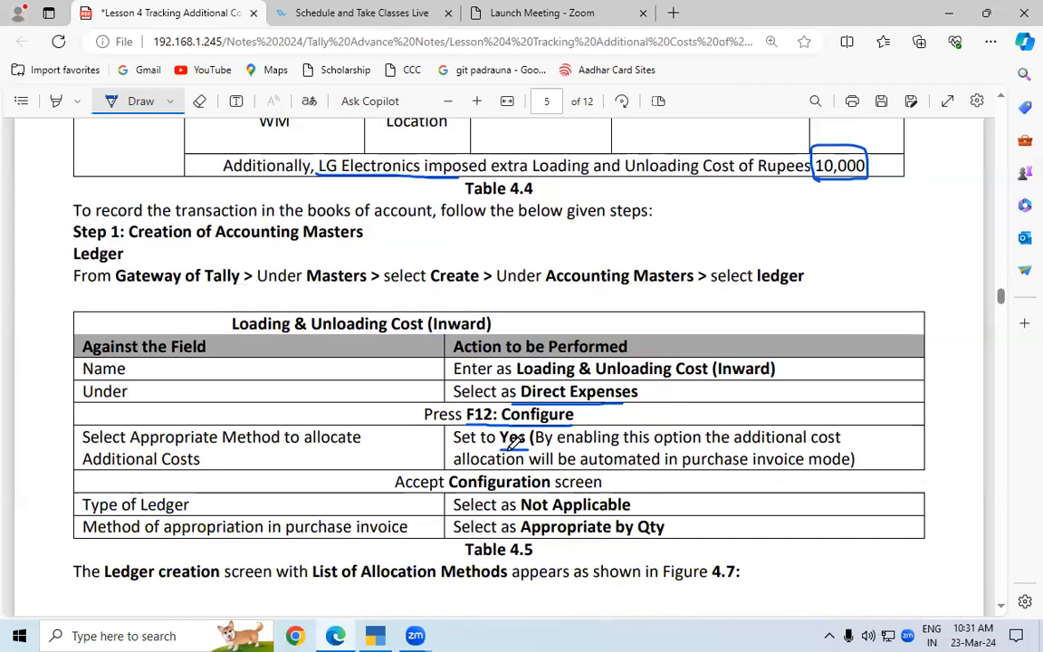
pyautogui.moveTo(305, 450); pyautogui.dragTo(369, 450)
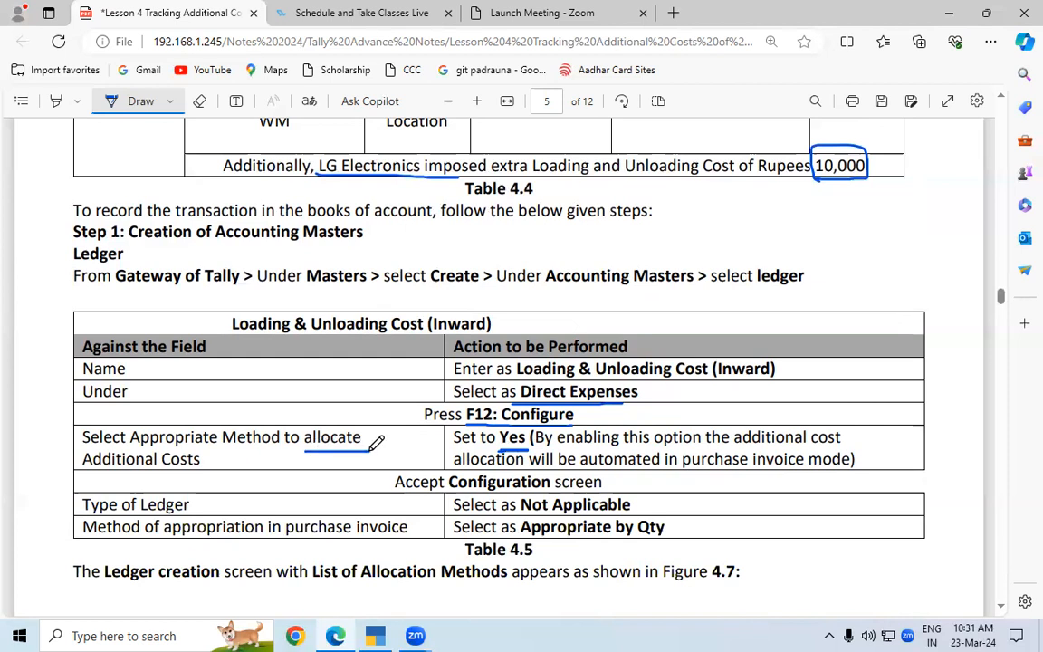
pyautogui.moveTo(682, 470); pyautogui.dragTo(852, 469)
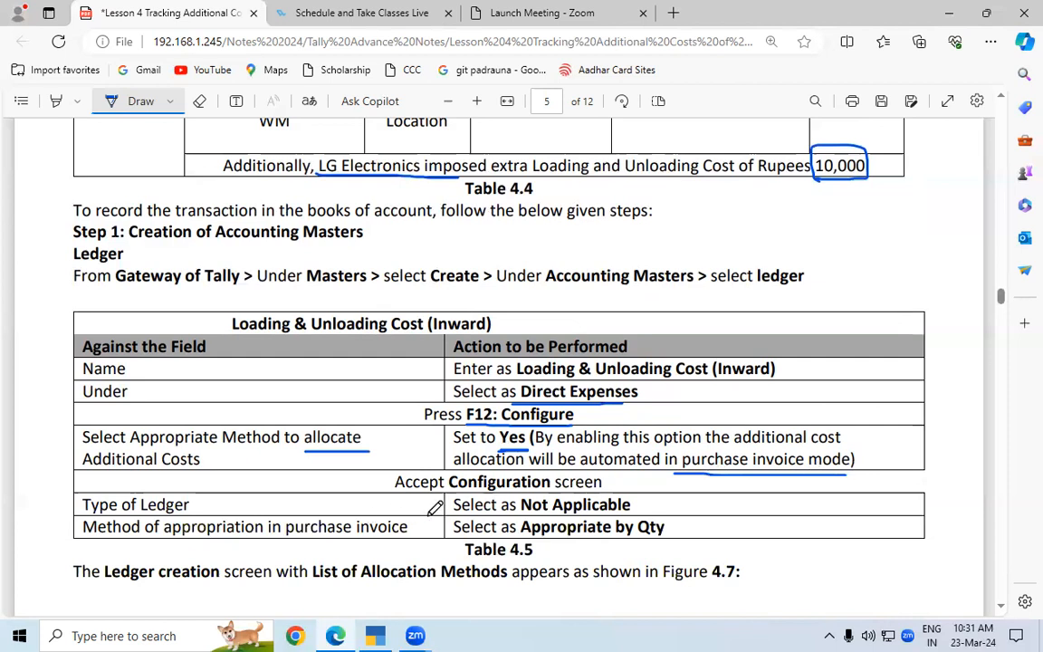
pyautogui.moveTo(521, 513); pyautogui.dragTo(631, 511)
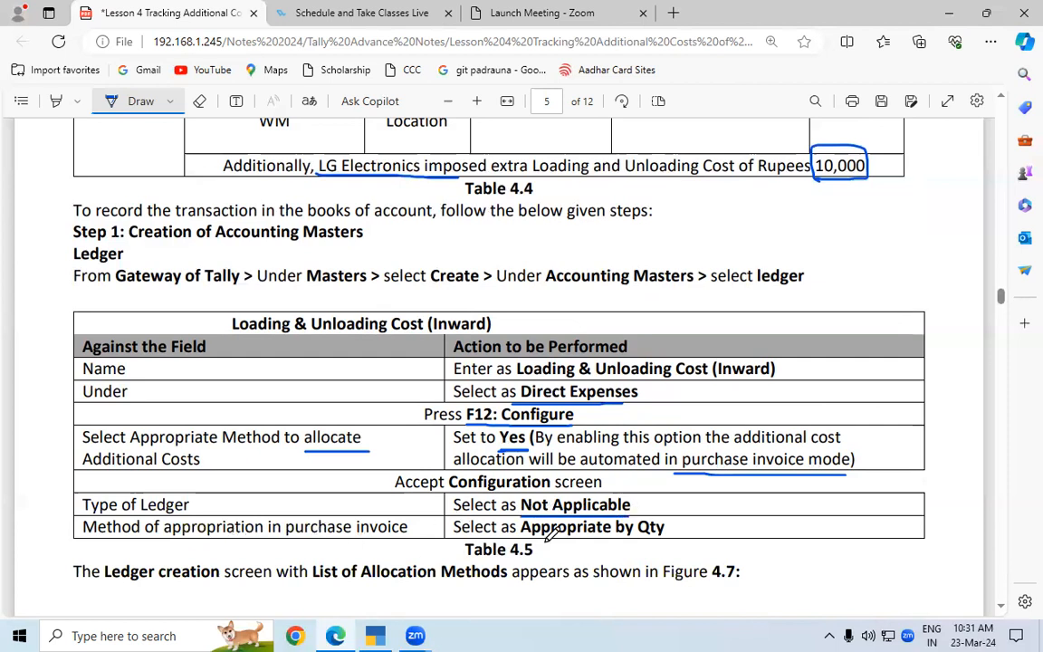
pyautogui.moveTo(521, 541); pyautogui.dragTo(664, 540)
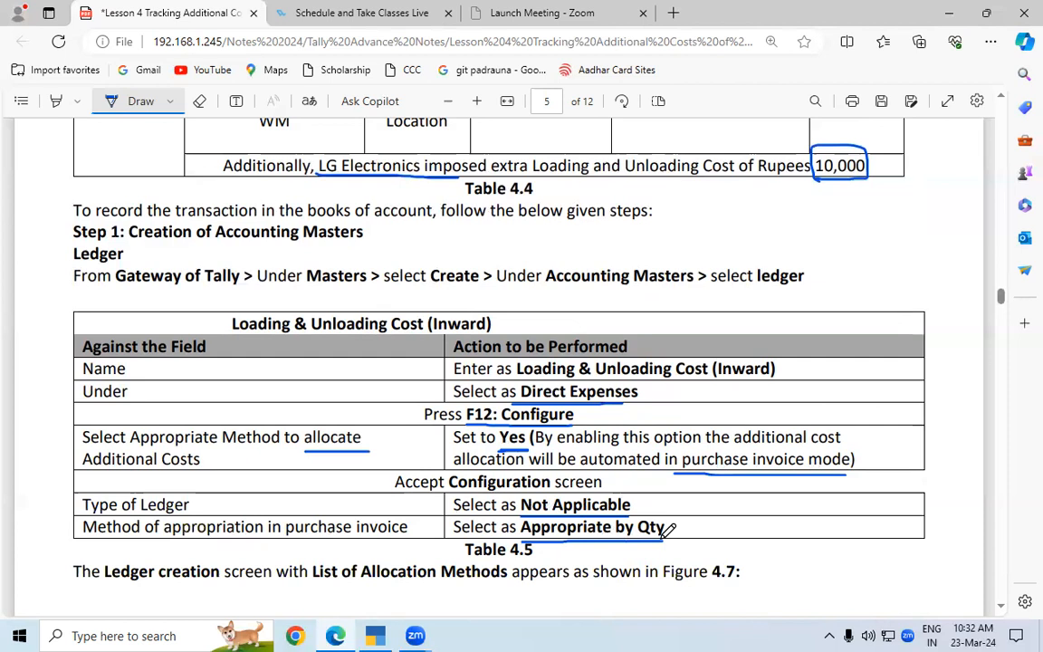
# Turn off the drawing pen and copy the ledger name "Loading & Unloading Cost (Inward)" from the Name row of Table 4.5
pyautogui.moveTo(380, 634)
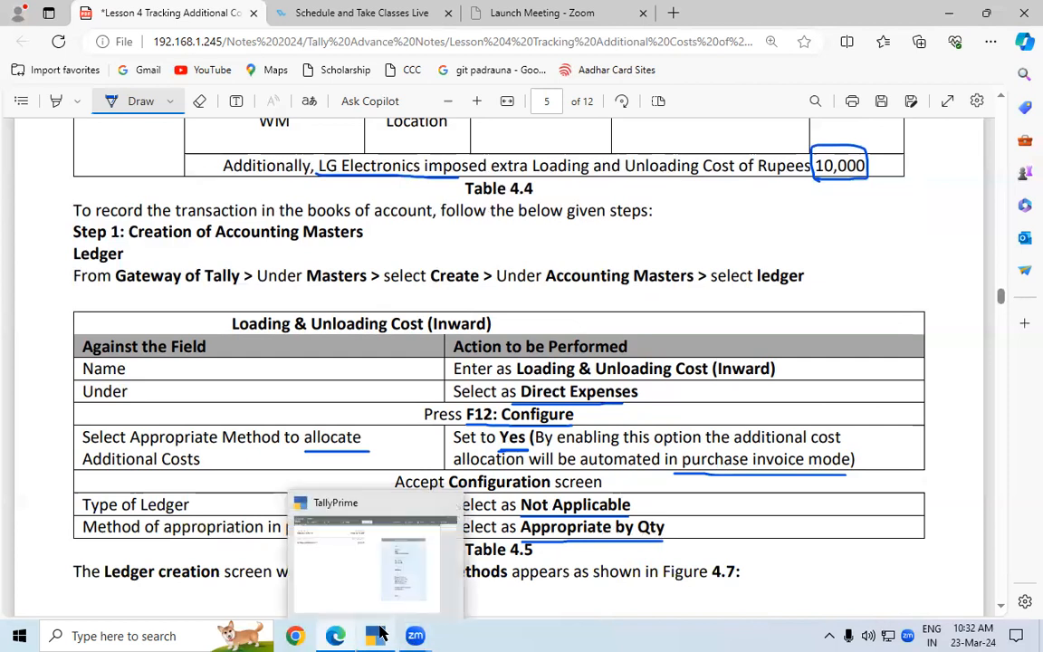
pyautogui.click(114, 102)
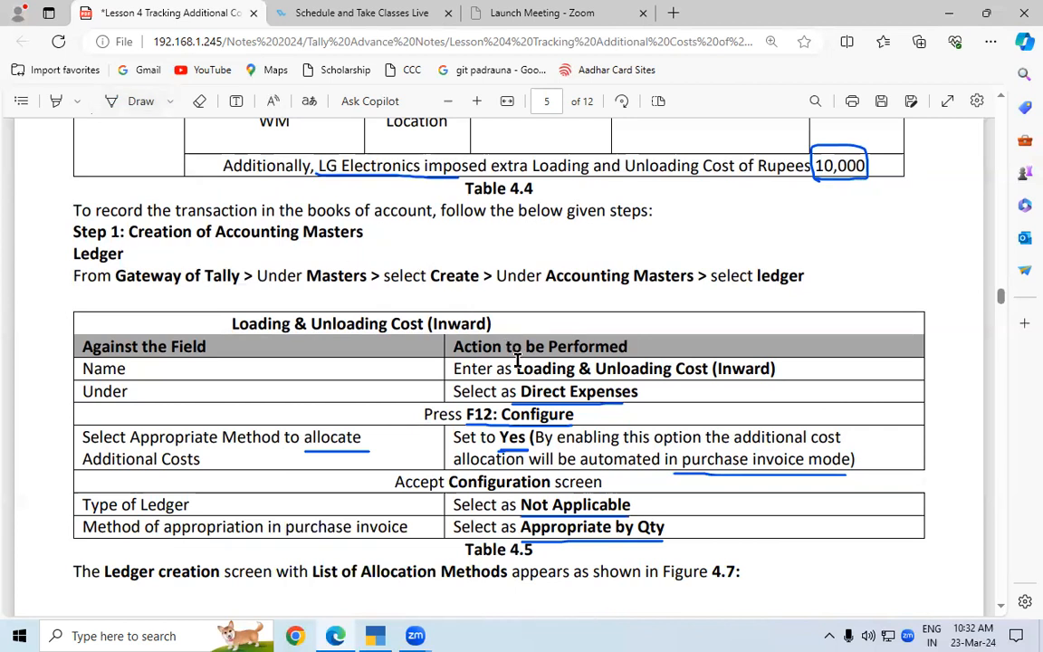
pyautogui.moveTo(516, 369); pyautogui.dragTo(774, 370)
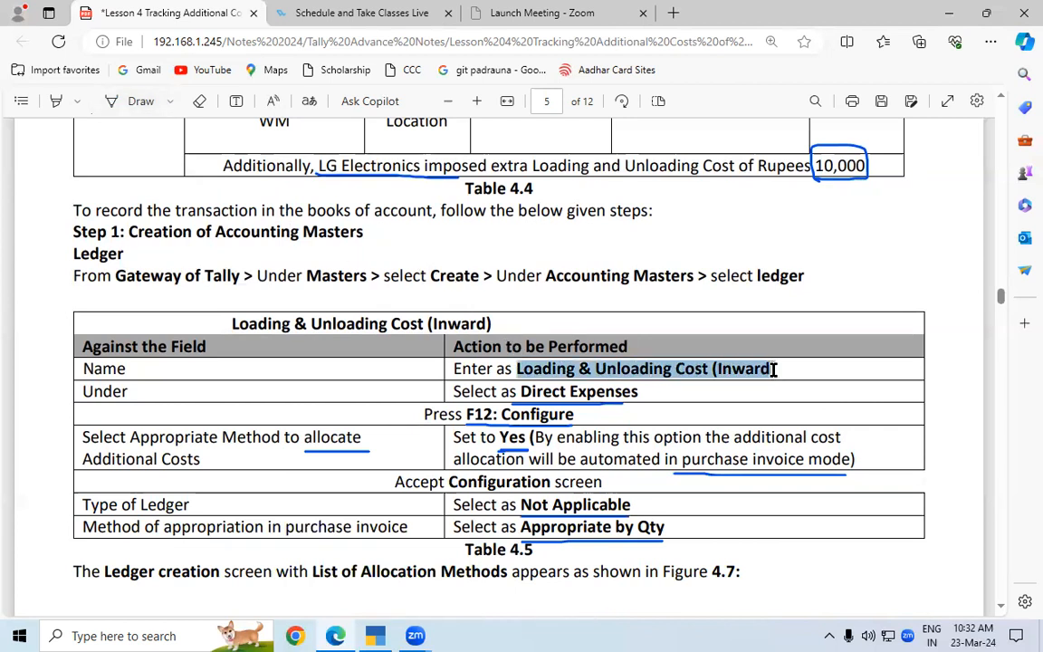
pyautogui.rightClick(736, 368)
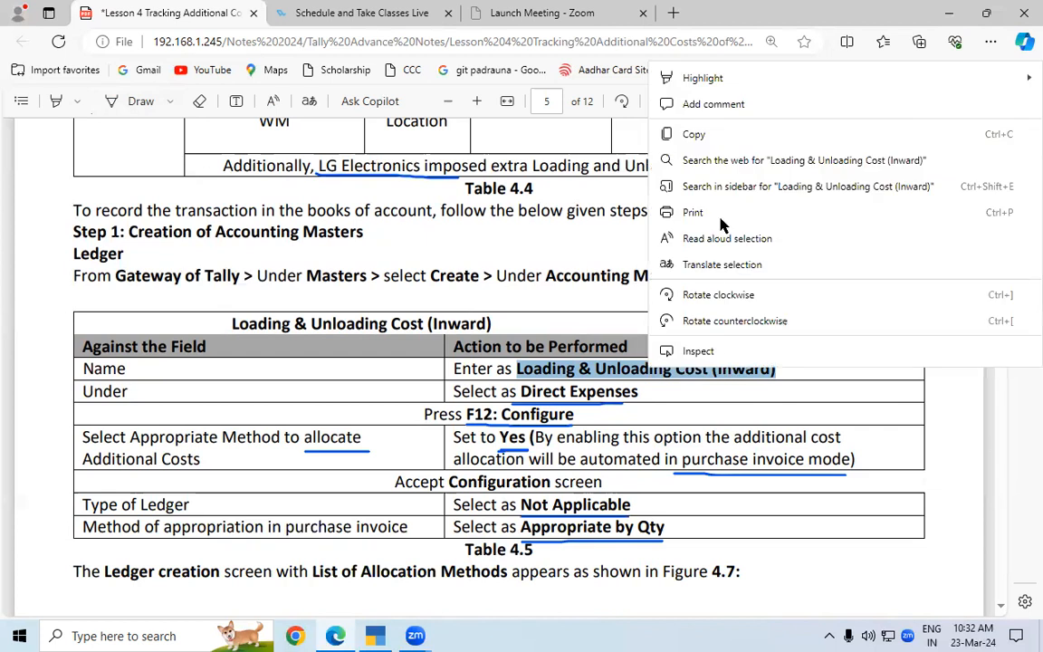
pyautogui.click(721, 145)
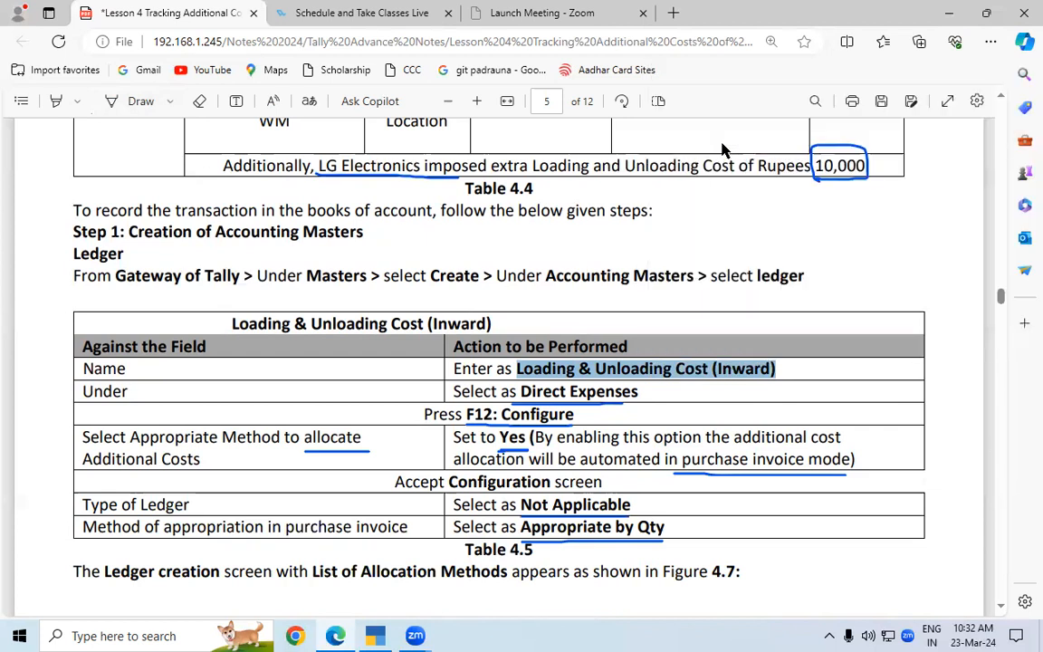
# Switch to TallyPrime and start a new ledger with the copied name "Loading & Unloading Cost (Inward)"
pyautogui.click(375, 636)
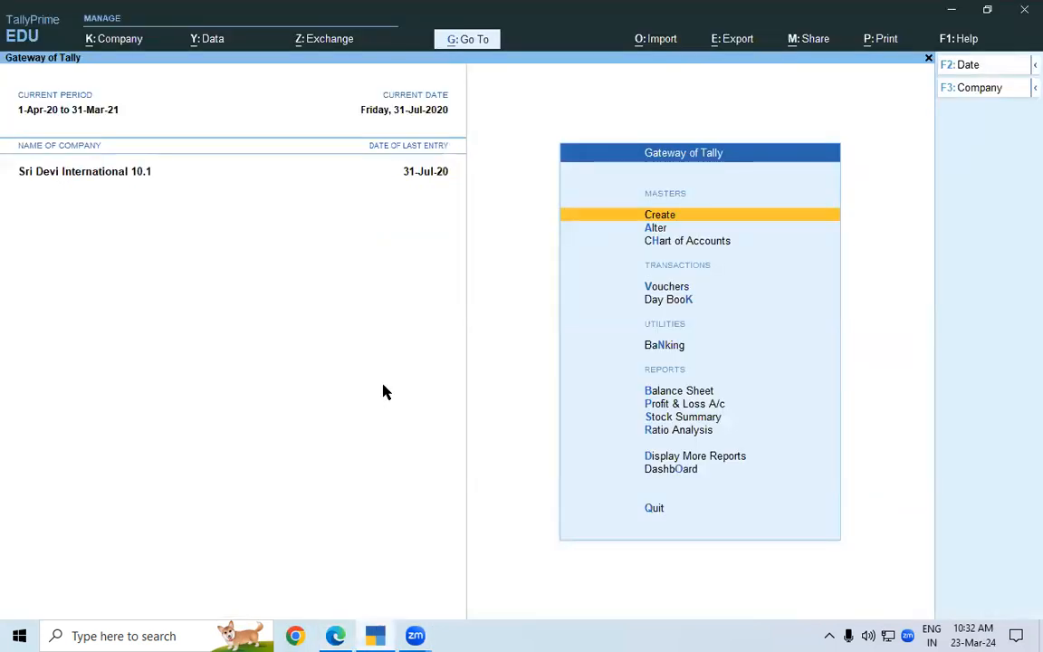
pyautogui.press('Return')
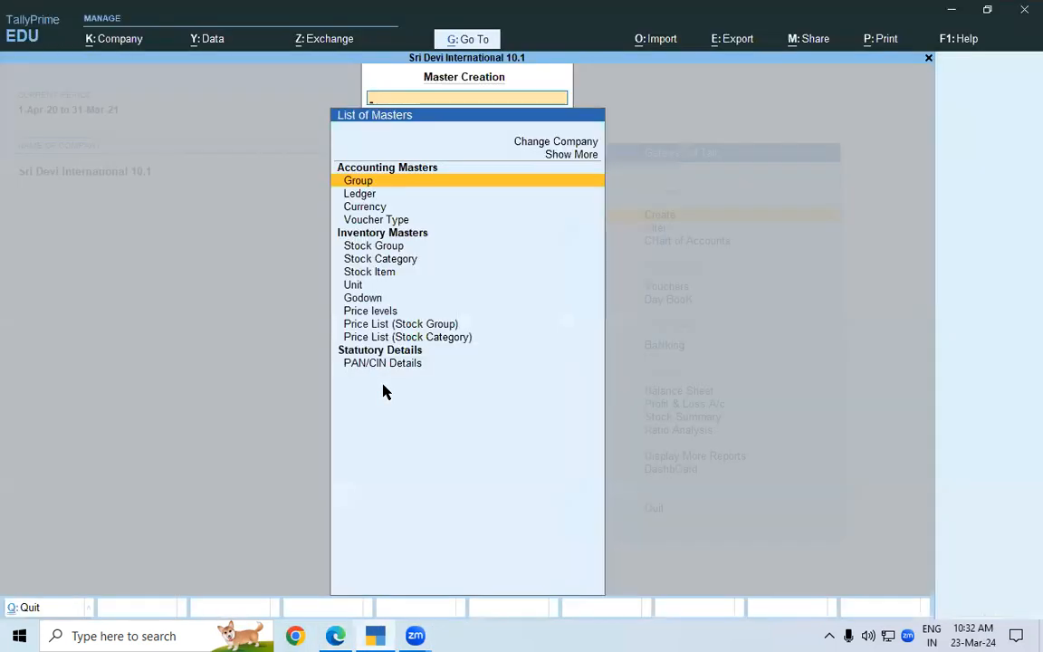
pyautogui.press('Down')
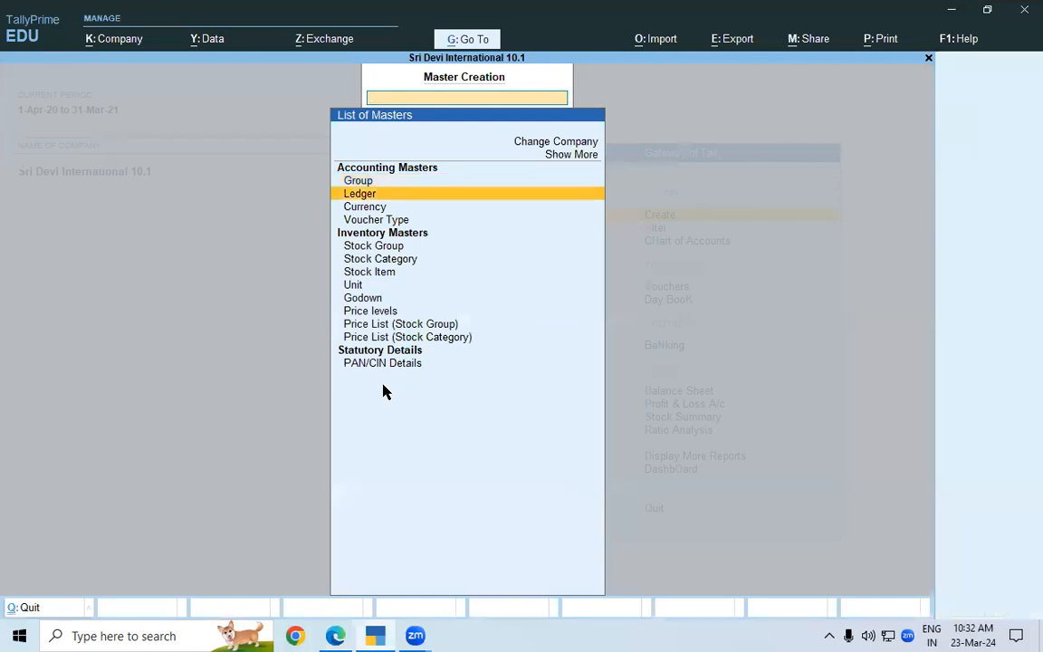
pyautogui.press('Return')
pyautogui.press('ctrl')
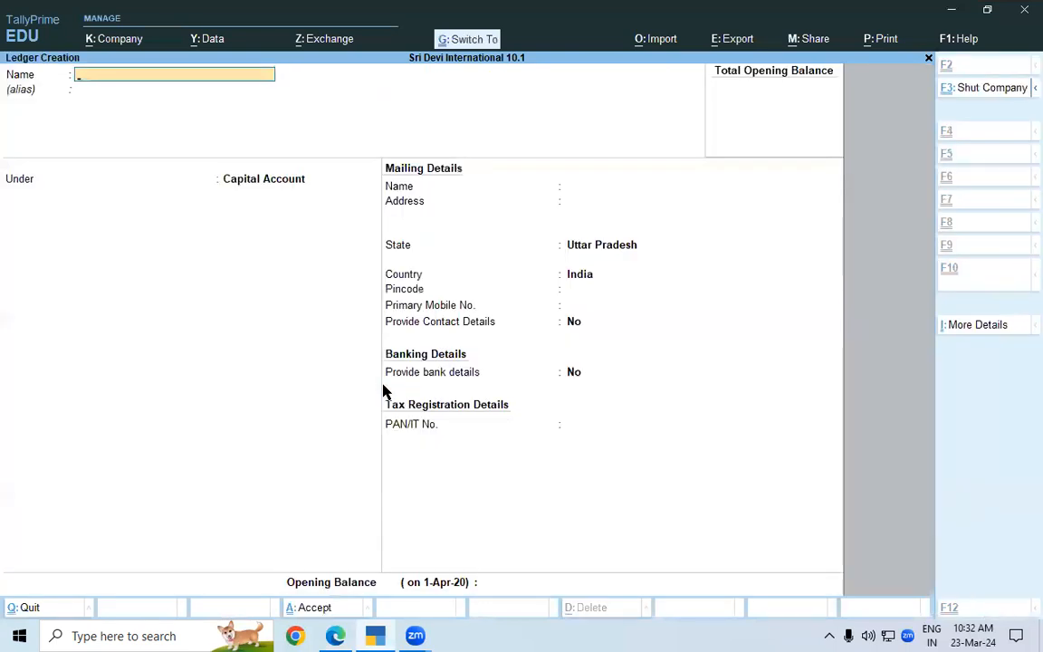
pyautogui.hotkey('ctrl', 'alt', 'v')
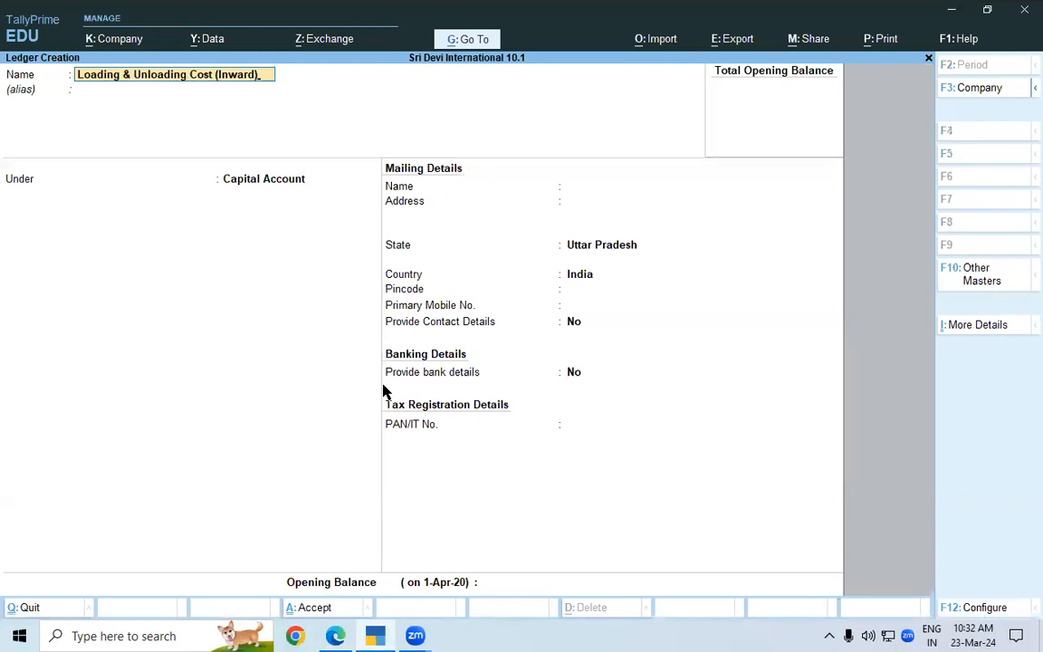
pyautogui.press('Return')
pyautogui.press('Return')
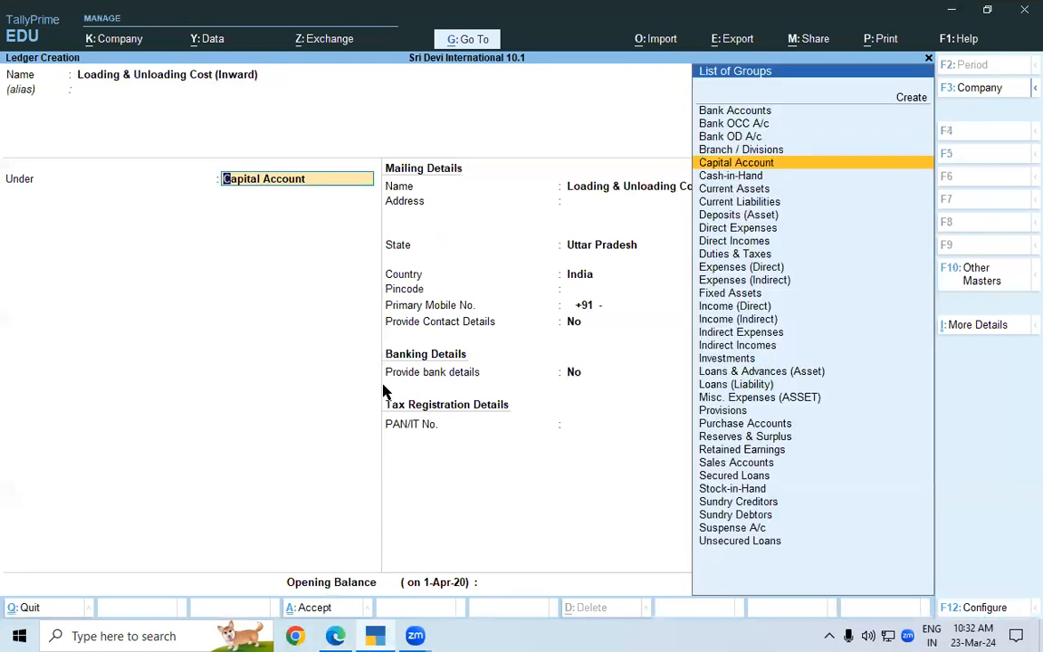
# Place the ledger under Direct Expenses without an alias and keep its type of ledger as Not Applicable
pyautogui.write('DI')
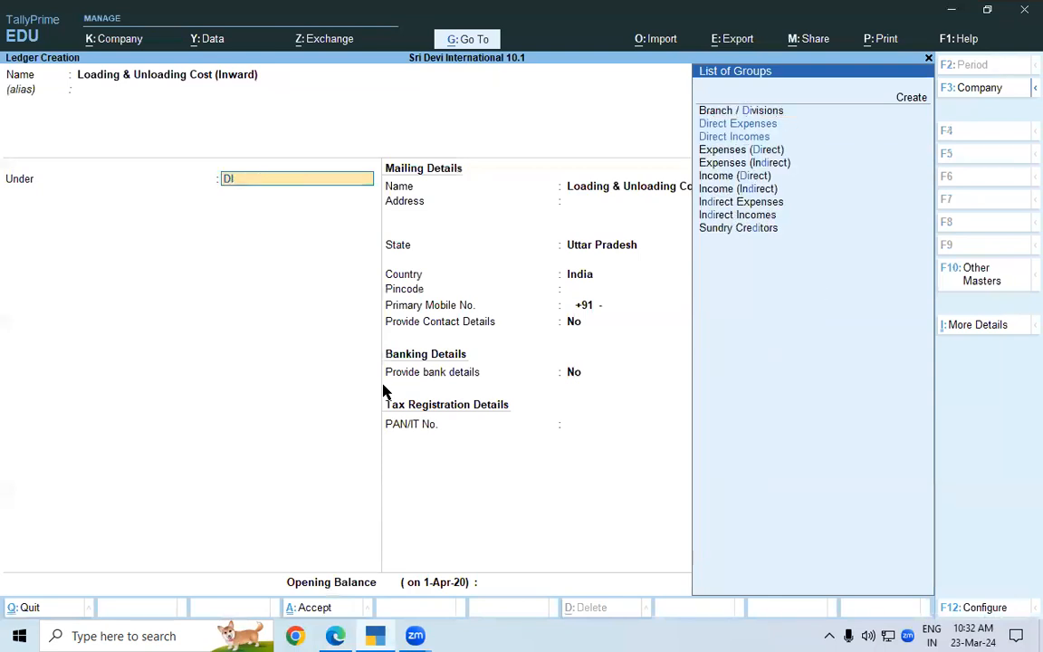
pyautogui.press('Return')
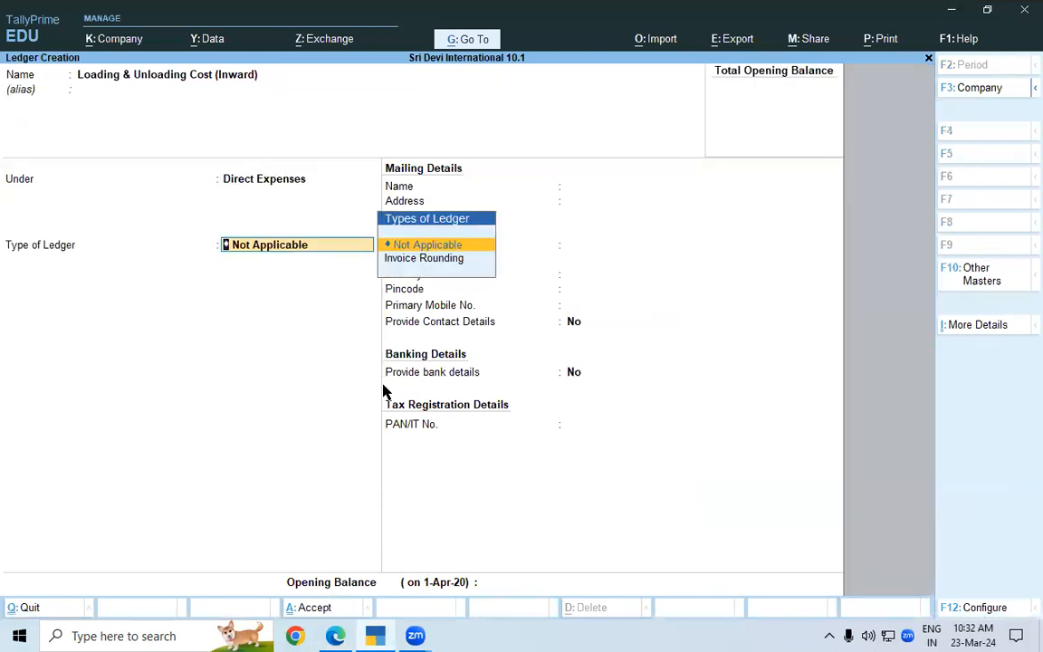
pyautogui.press('Return')
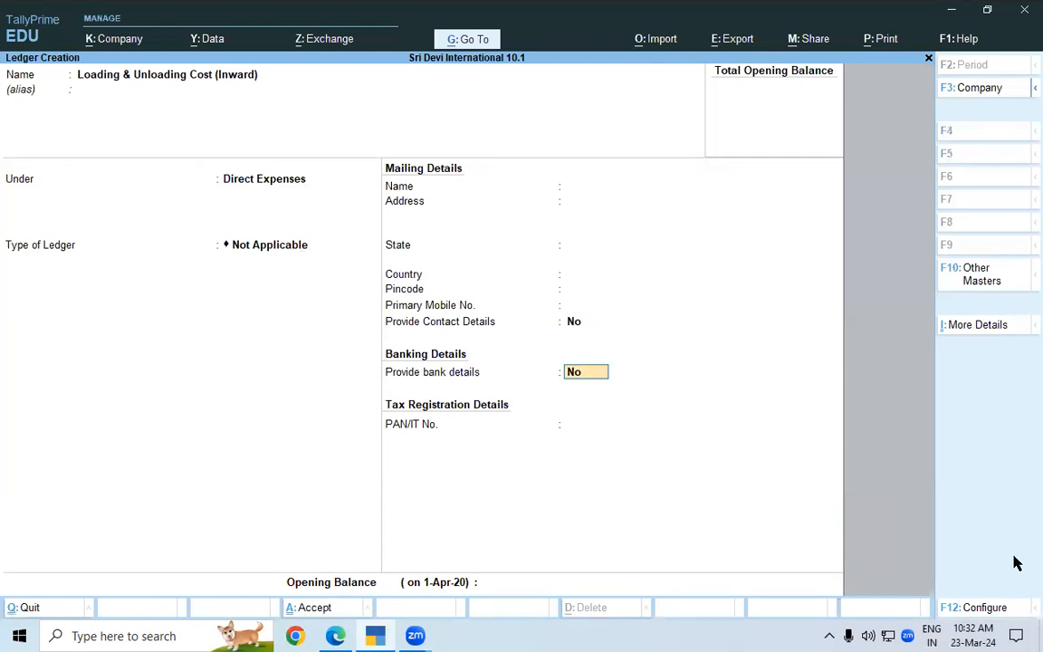
# Try to set "Select Appropriation Methods to allocate Additional Costs" to Yes in the ledger configuration
pyautogui.click(963, 614)
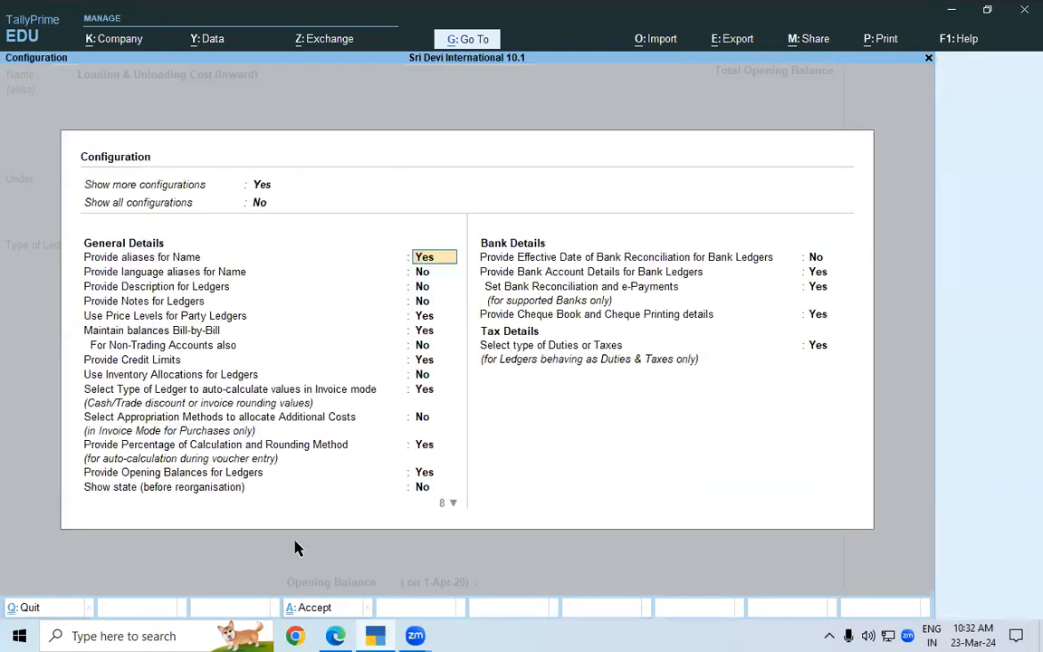
pyautogui.click(100, 424)
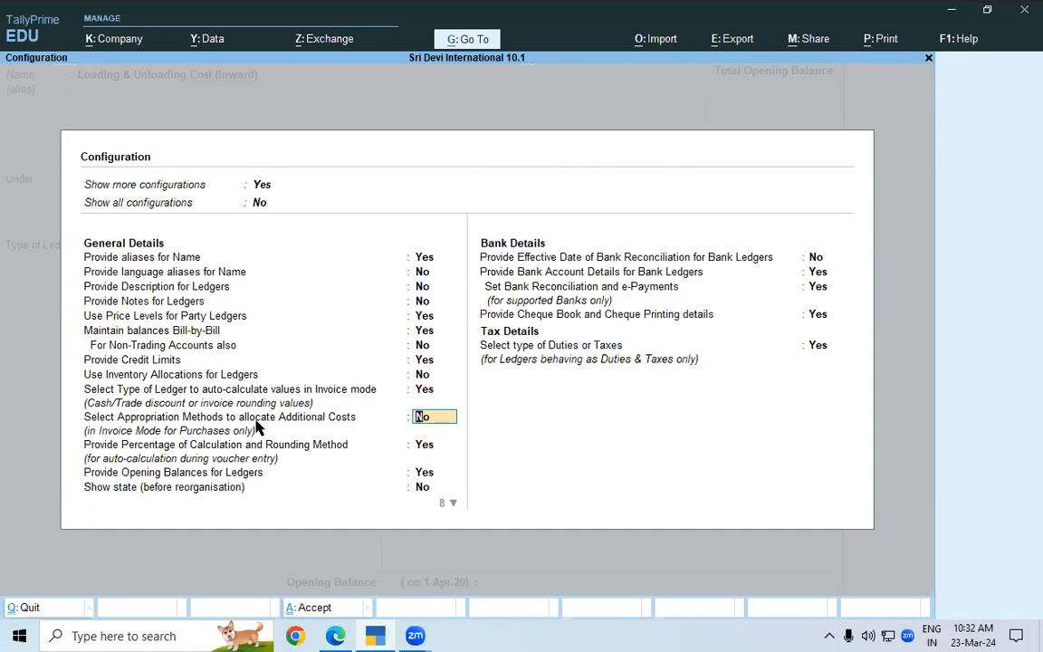
pyautogui.write('Y')
pyautogui.press('Return')
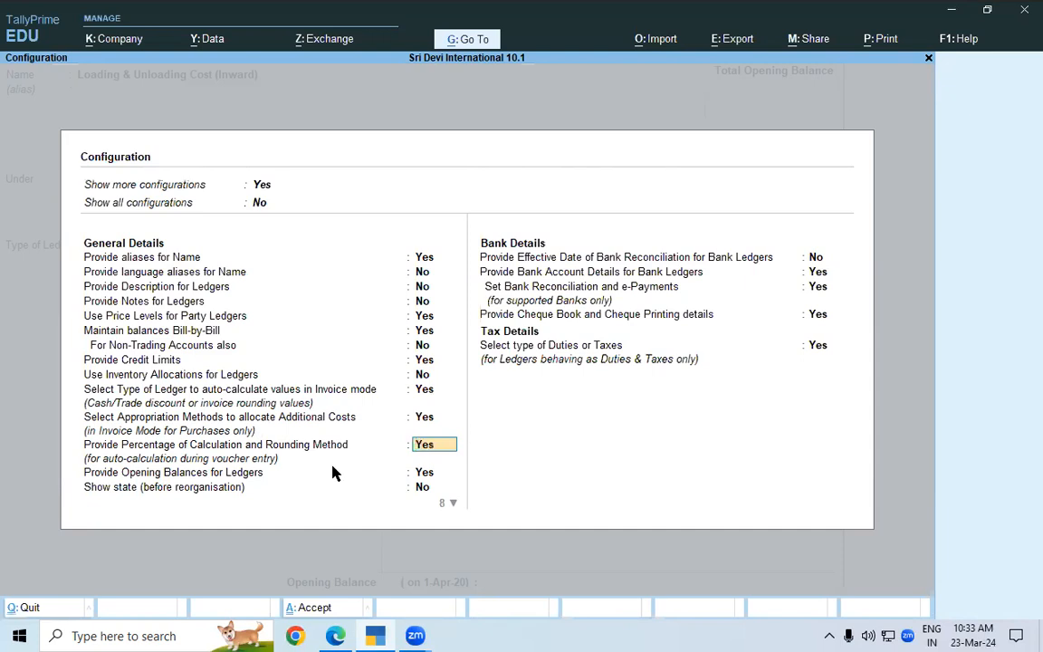
# Switch to the notes in Edge and highlight the 10,000 cost and the quantities 15 Nos. and 20 Nos. in Table 4.4
pyautogui.click(335, 636)
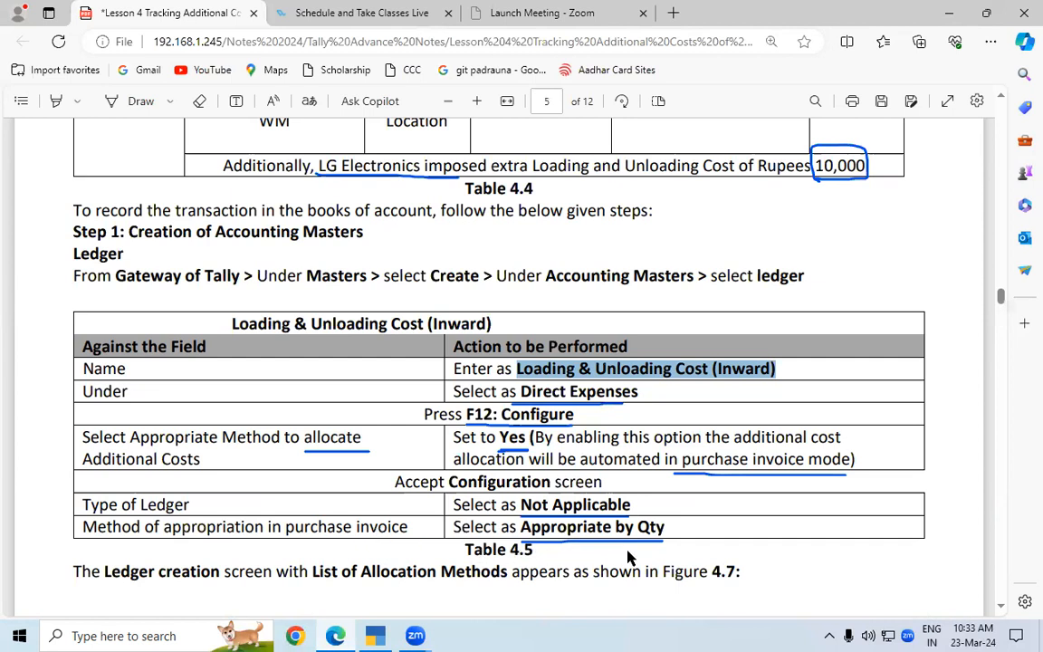
pyautogui.click(1000, 98)
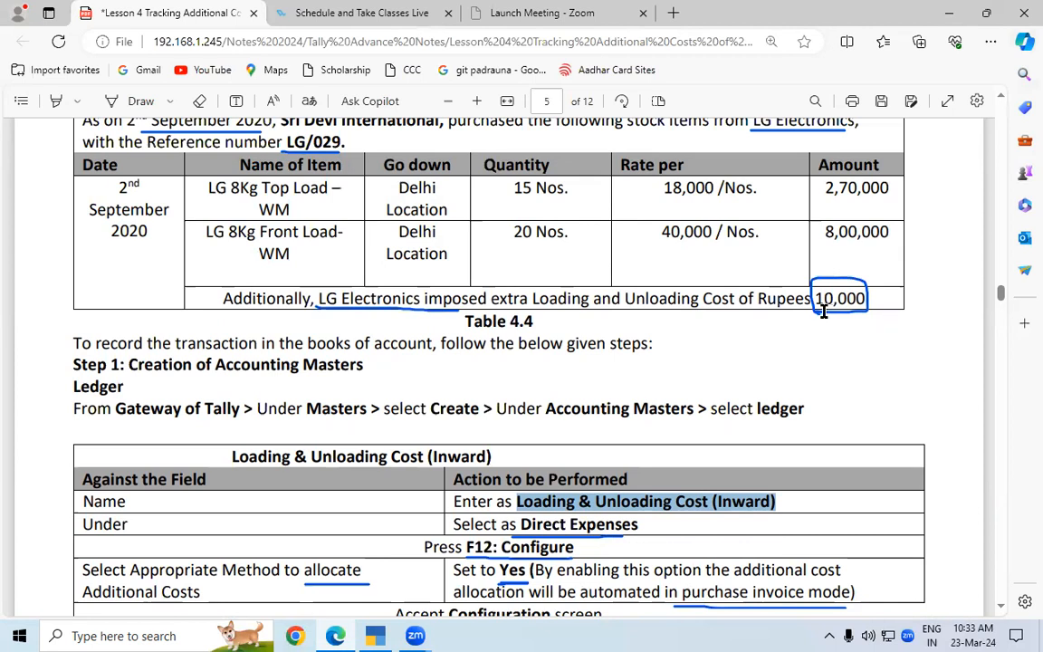
pyautogui.moveTo(815, 298); pyautogui.dragTo(863, 292)
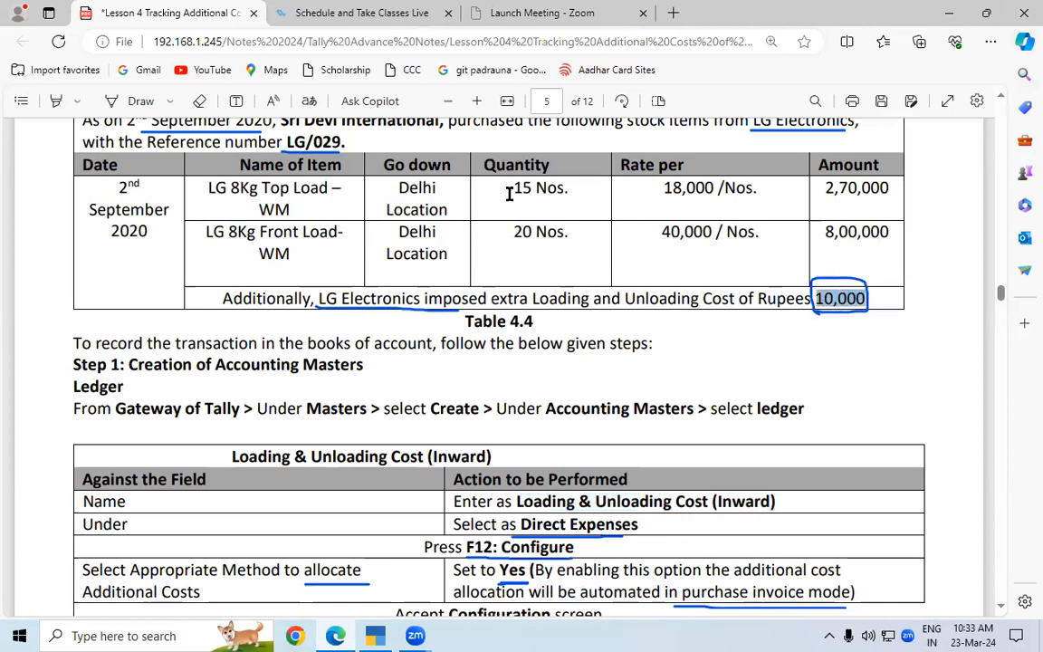
pyautogui.moveTo(509, 189); pyautogui.dragTo(573, 187)
pyautogui.moveTo(513, 232); pyautogui.dragTo(572, 234)
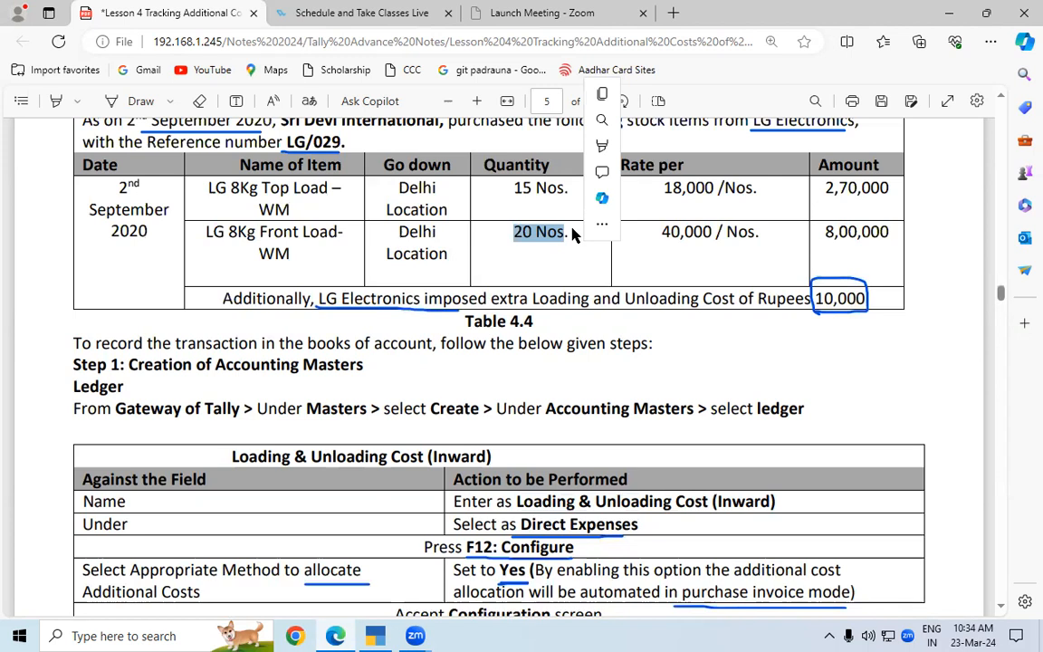
# Open Calculator and divide the 10000 loading and unloading cost by 35 units
pyautogui.press('super+r')
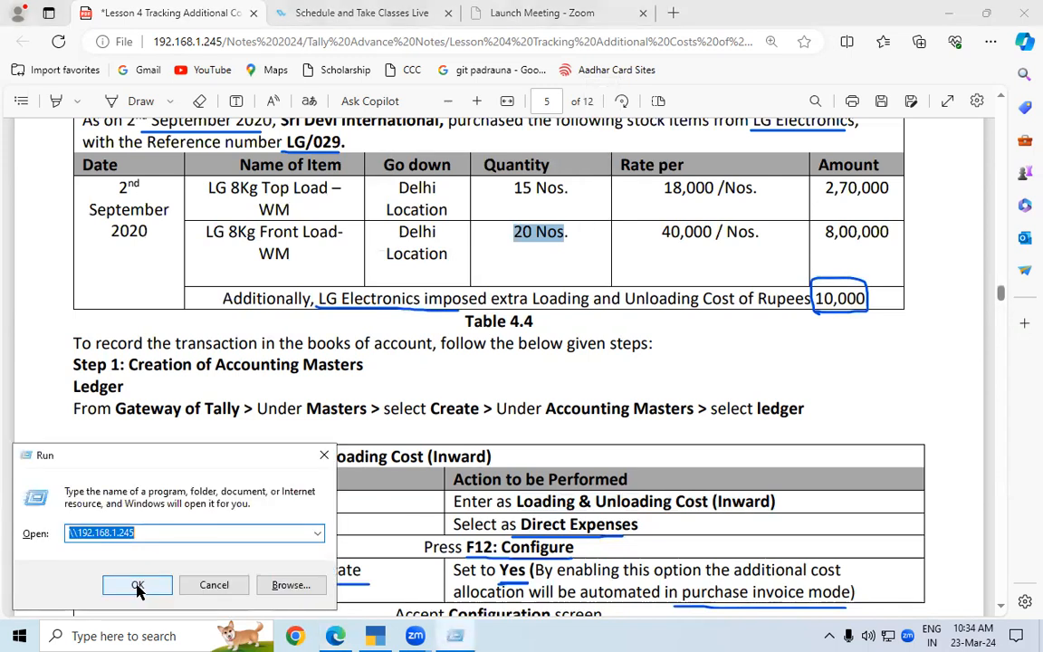
pyautogui.write('CALC')
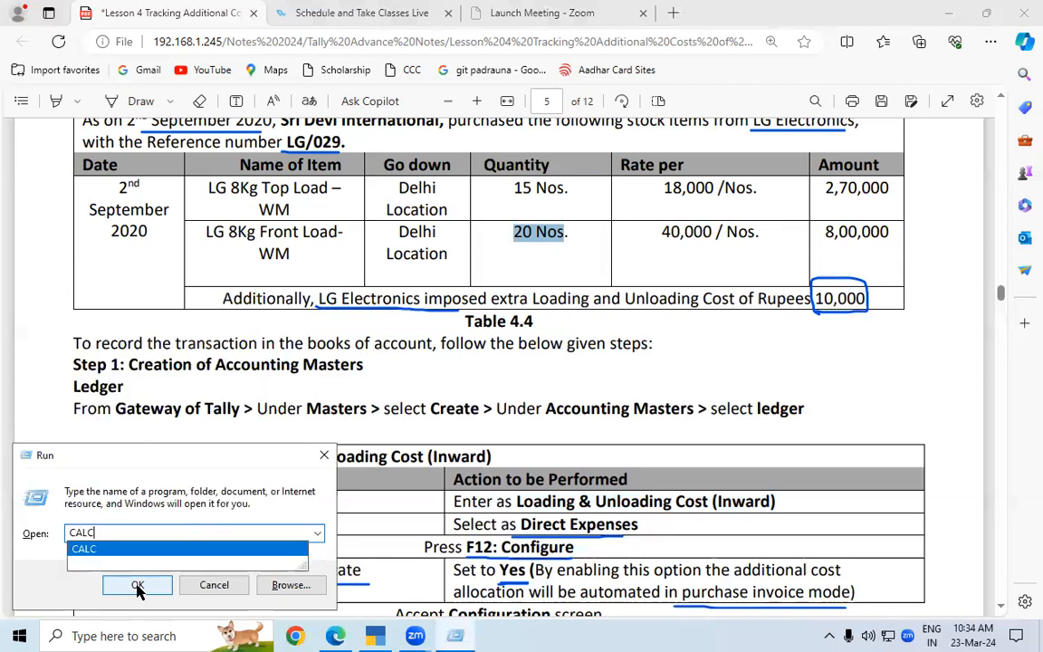
pyautogui.click(136, 586)
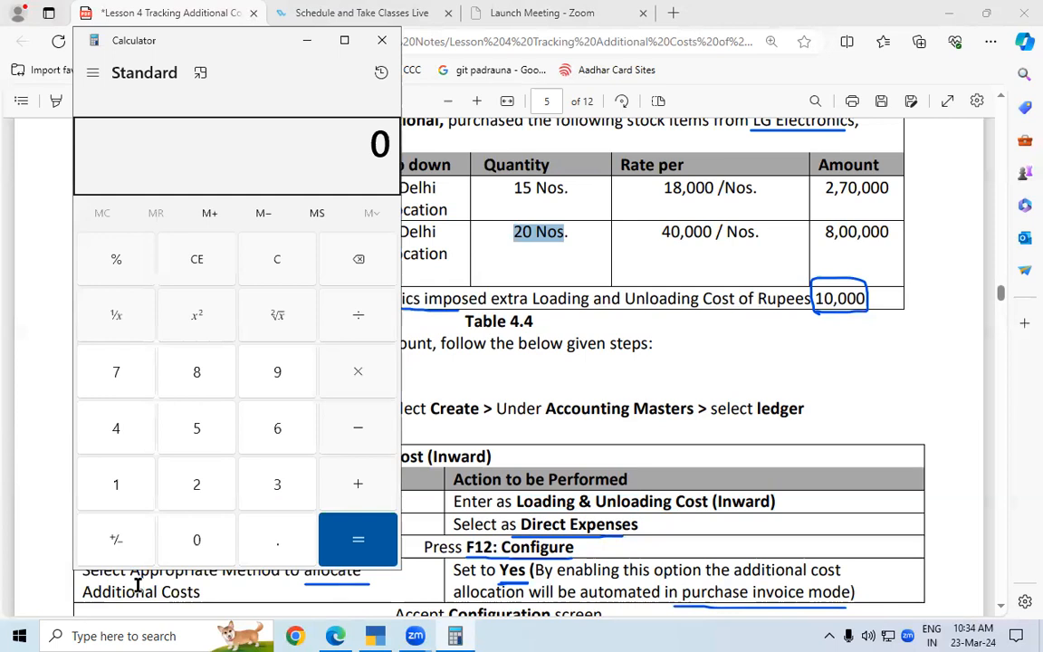
pyautogui.write('100000')
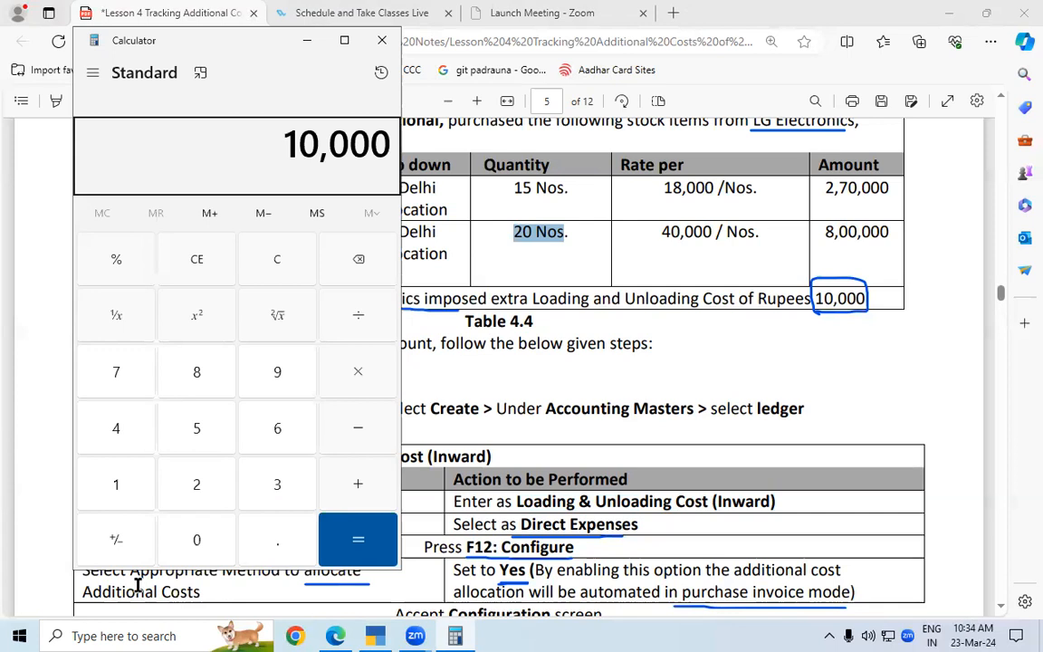
pyautogui.press('/')
pyautogui.write('35')
pyautogui.press('Return')
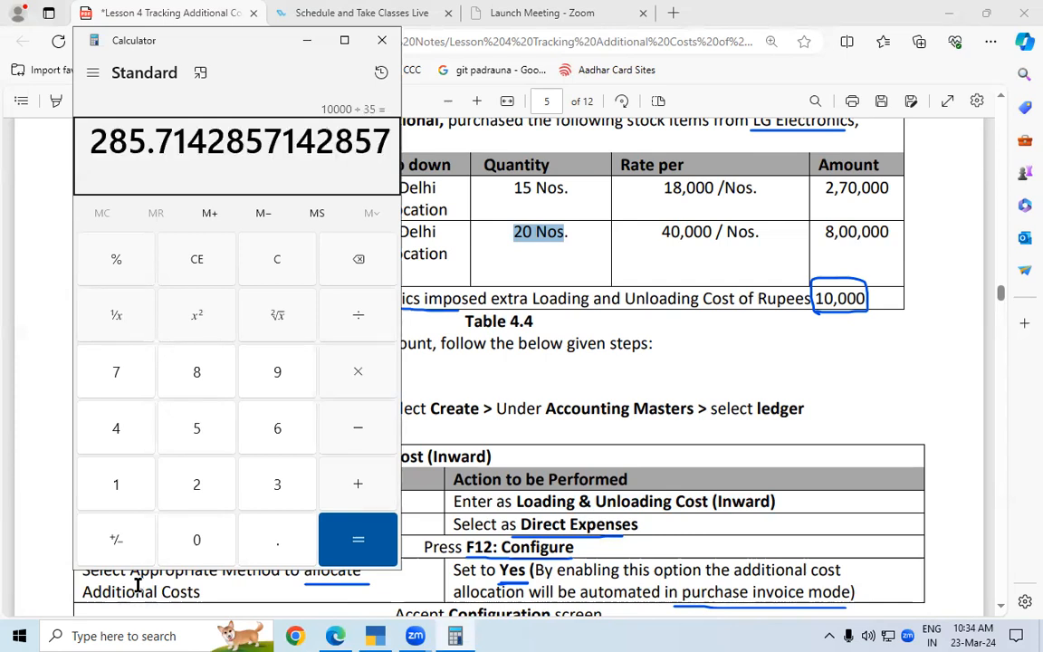
# Multiply the calculated cost per unit by 15 and close Calculator
pyautogui.press('*')
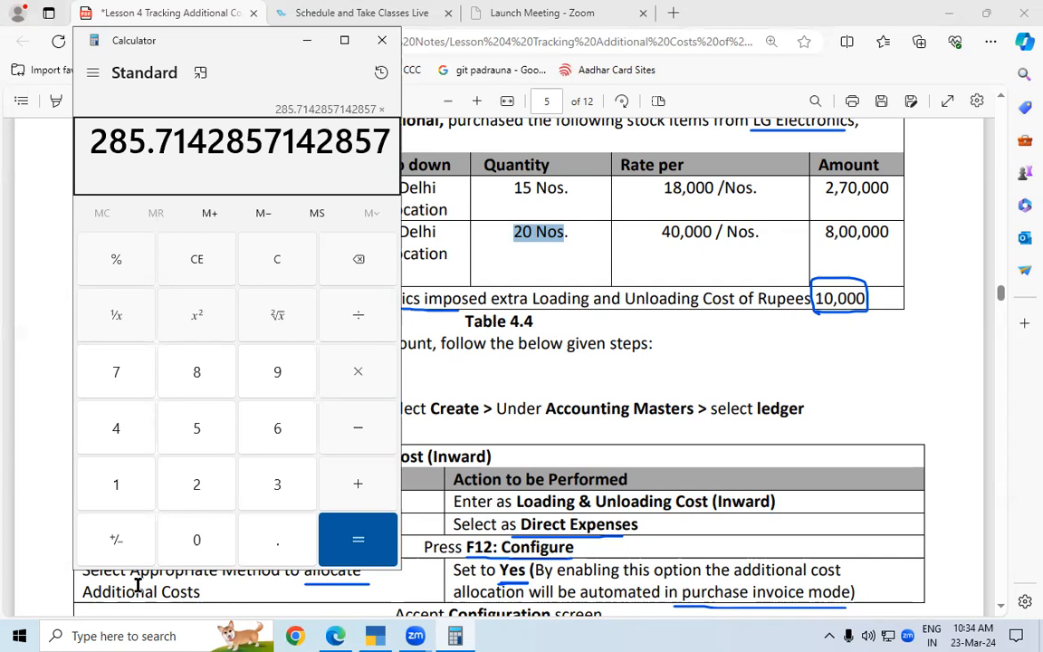
pyautogui.write('15')
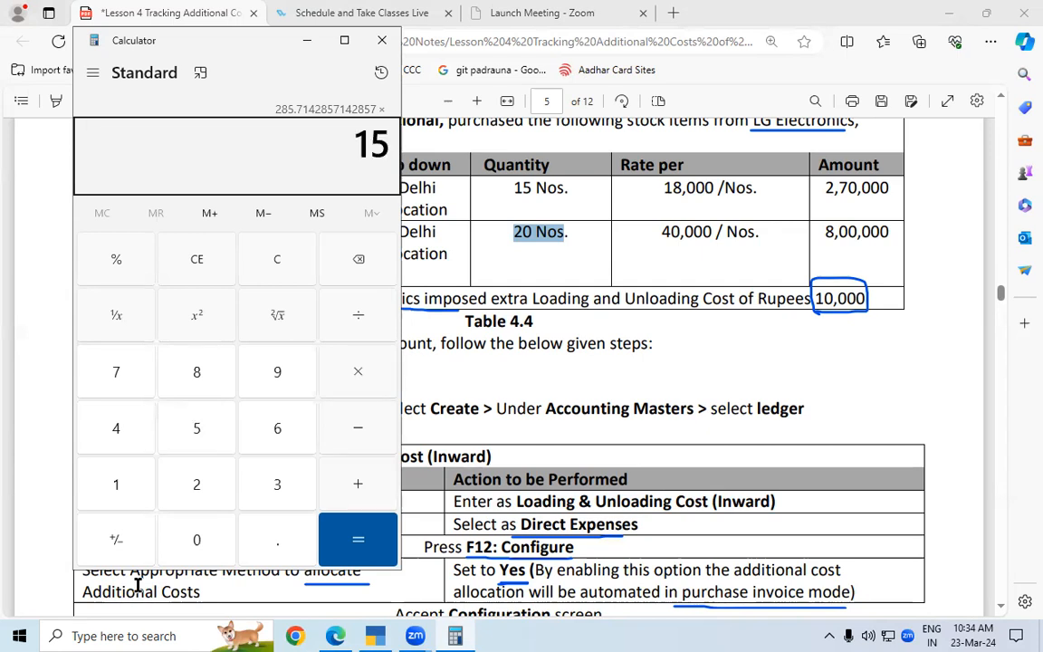
pyautogui.press('Return')
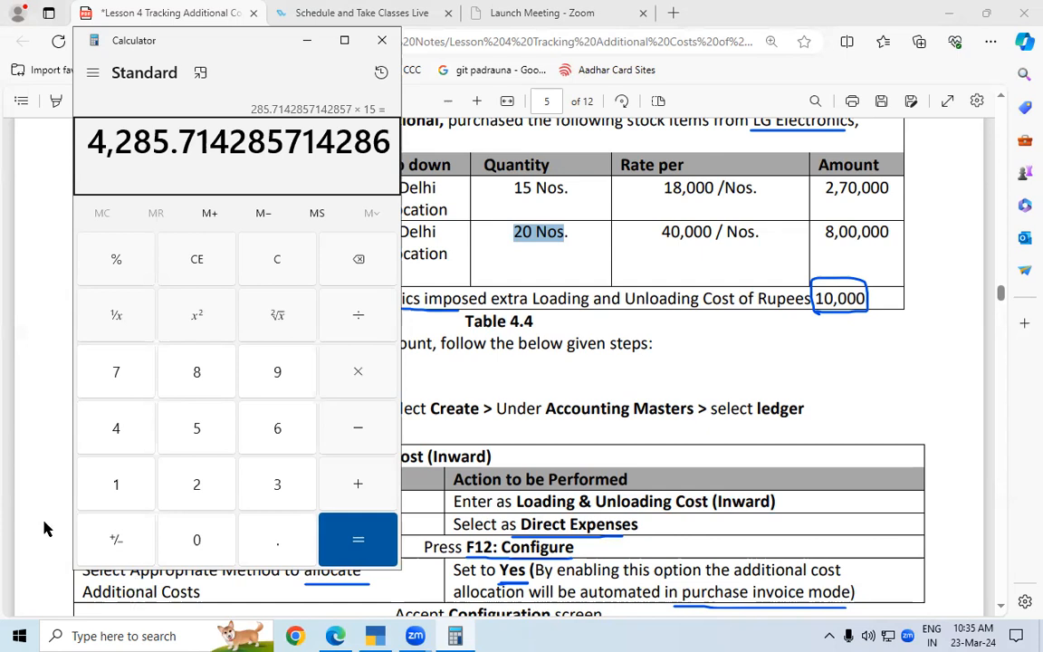
pyautogui.click(253, 93)
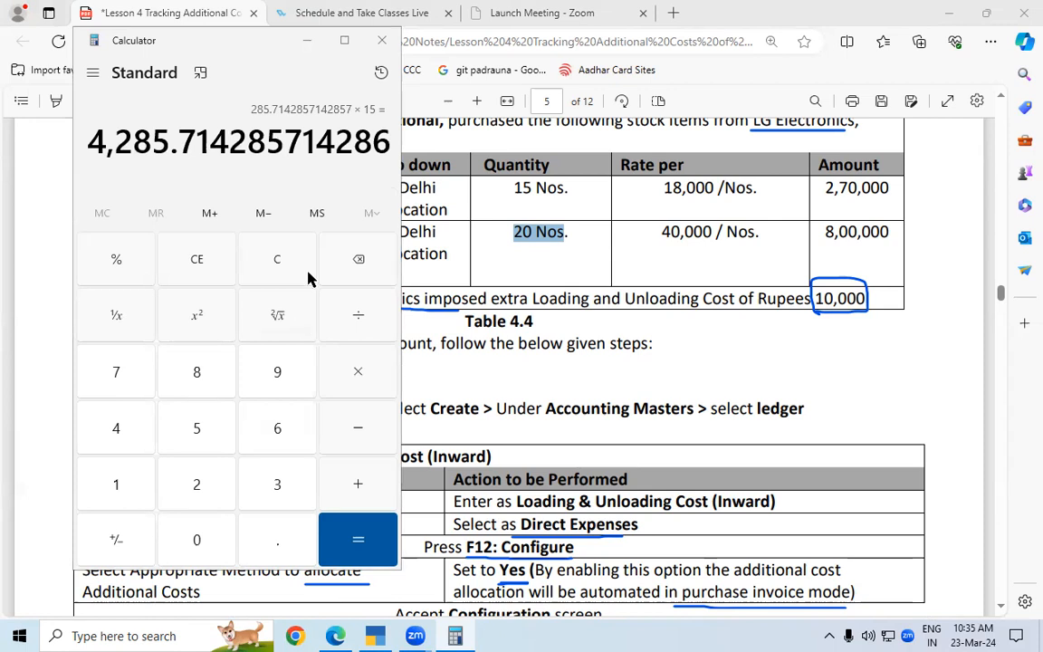
pyautogui.click(128, 174)
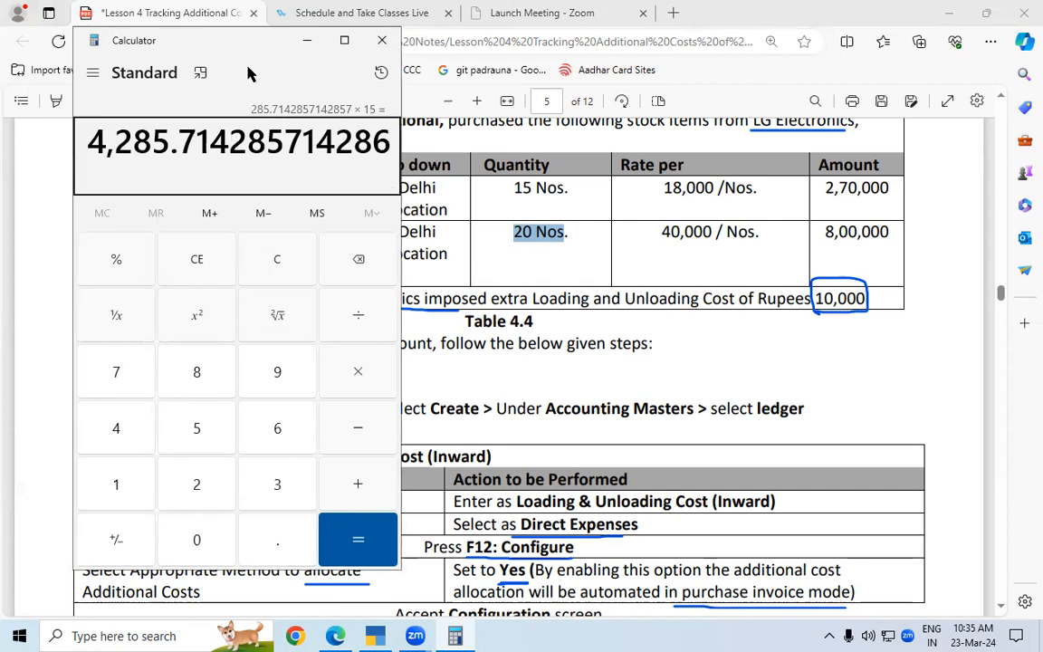
pyautogui.moveTo(82, 40); pyautogui.dragTo(73, 159)
pyautogui.click(365, 167)
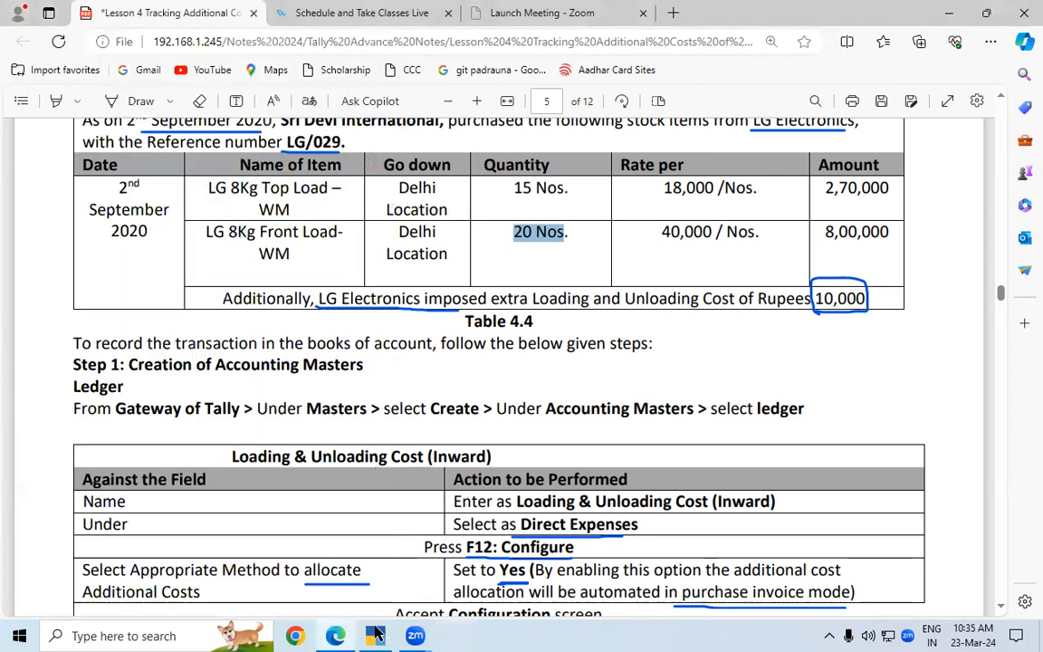
# Return to TallyPrime, set "Select Appropriation Methods to allocate Additional Costs" to Yes in the ledger configuration and accept it
pyautogui.click(376, 630)
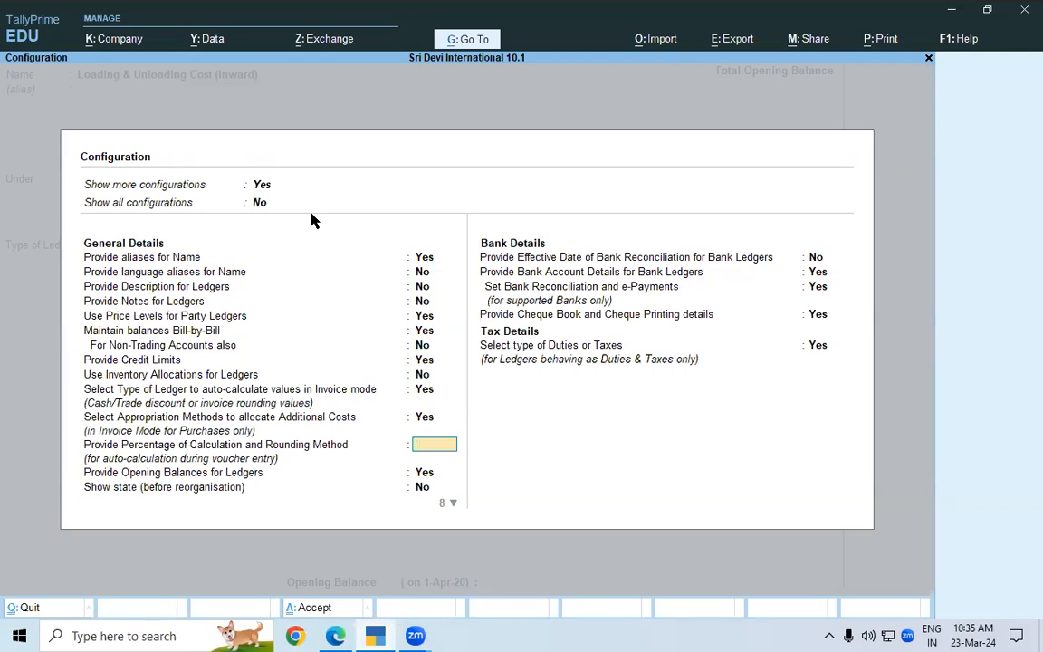
pyautogui.hotkey('ctrl', 'a')
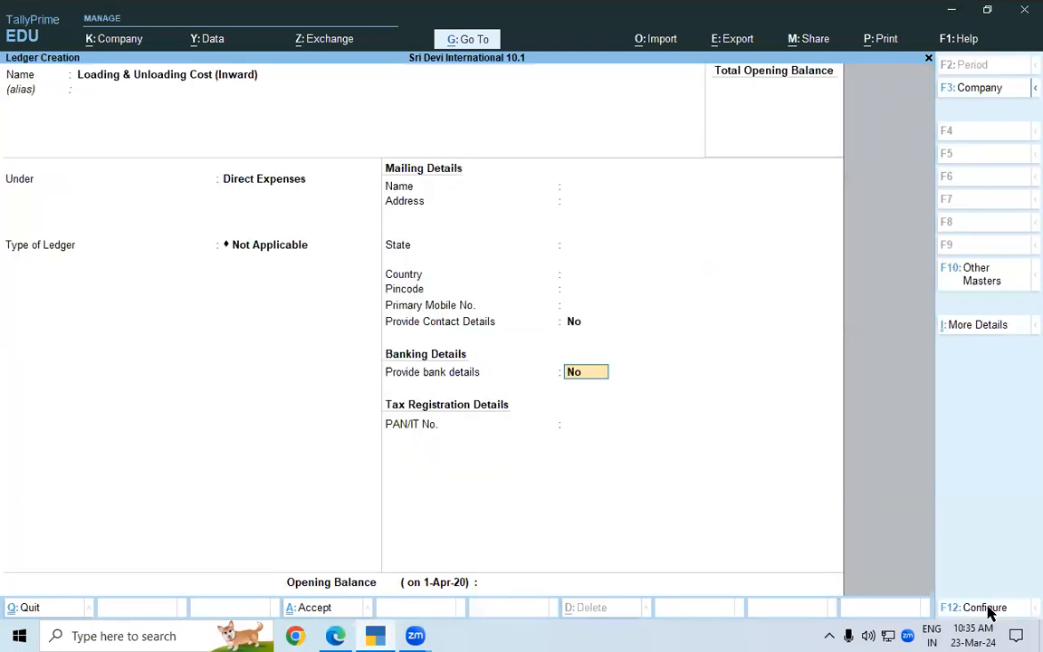
pyautogui.click(990, 613)
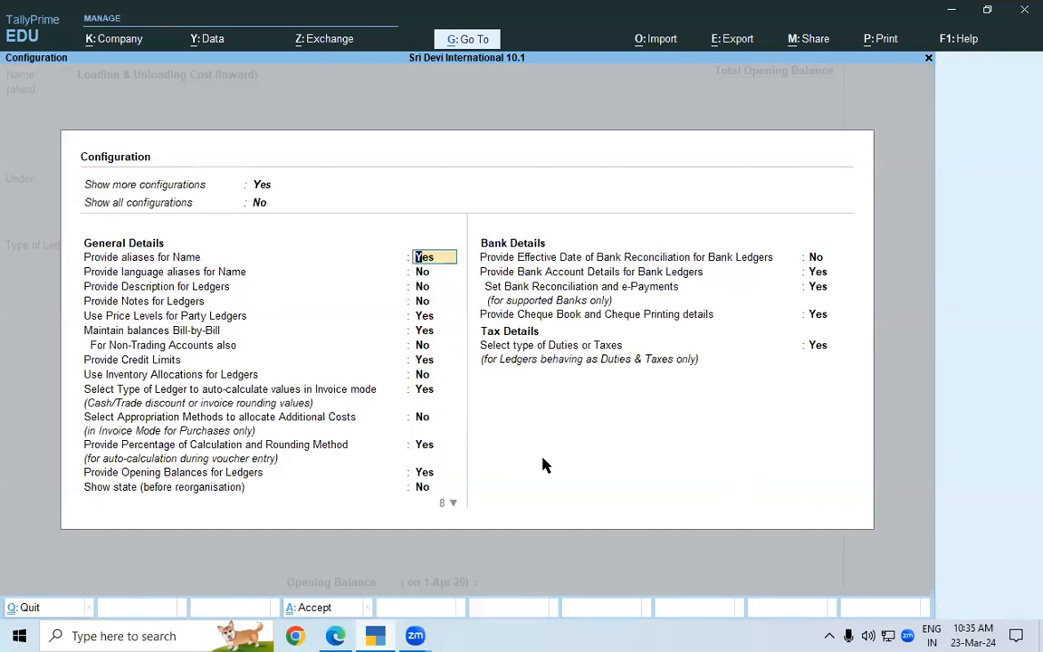
pyautogui.click(127, 422)
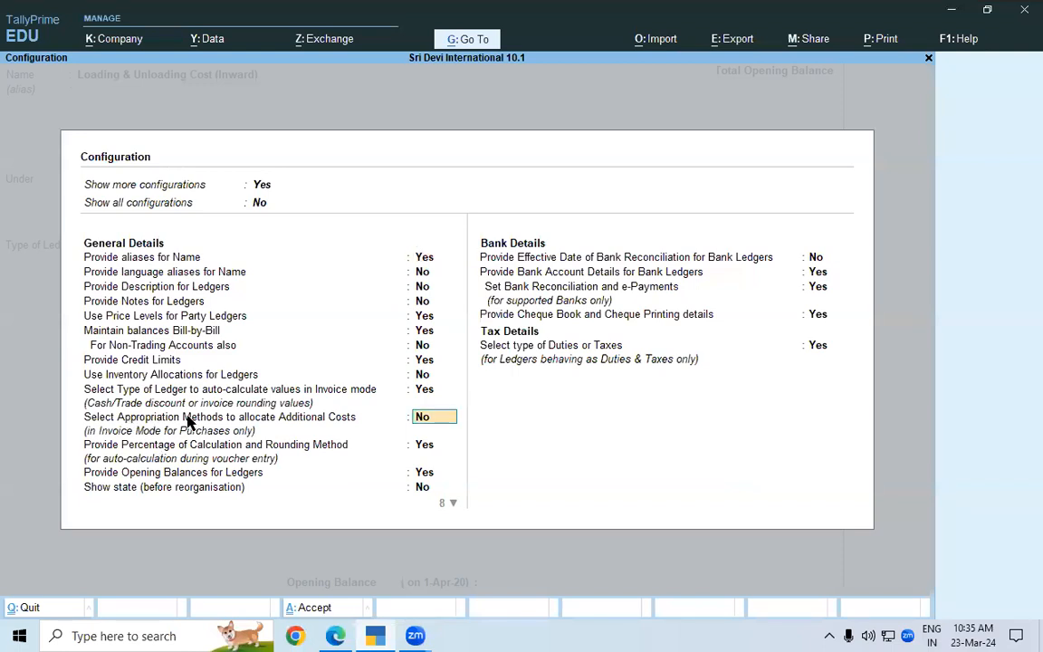
pyautogui.write('Y')
pyautogui.press('Return')
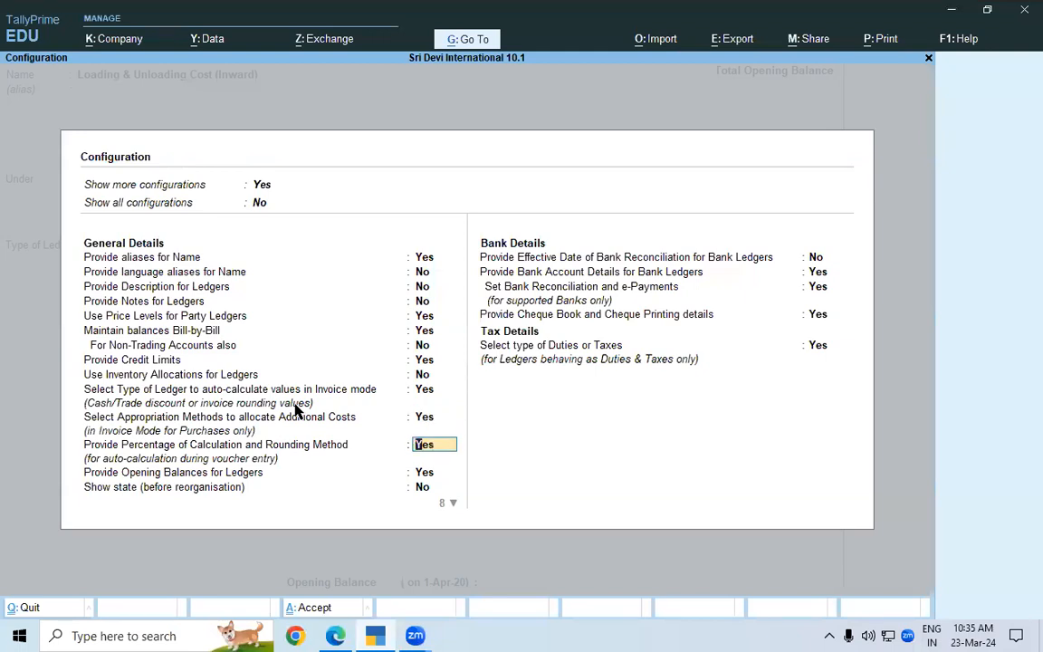
pyautogui.hotkey('ctrl', 'a')
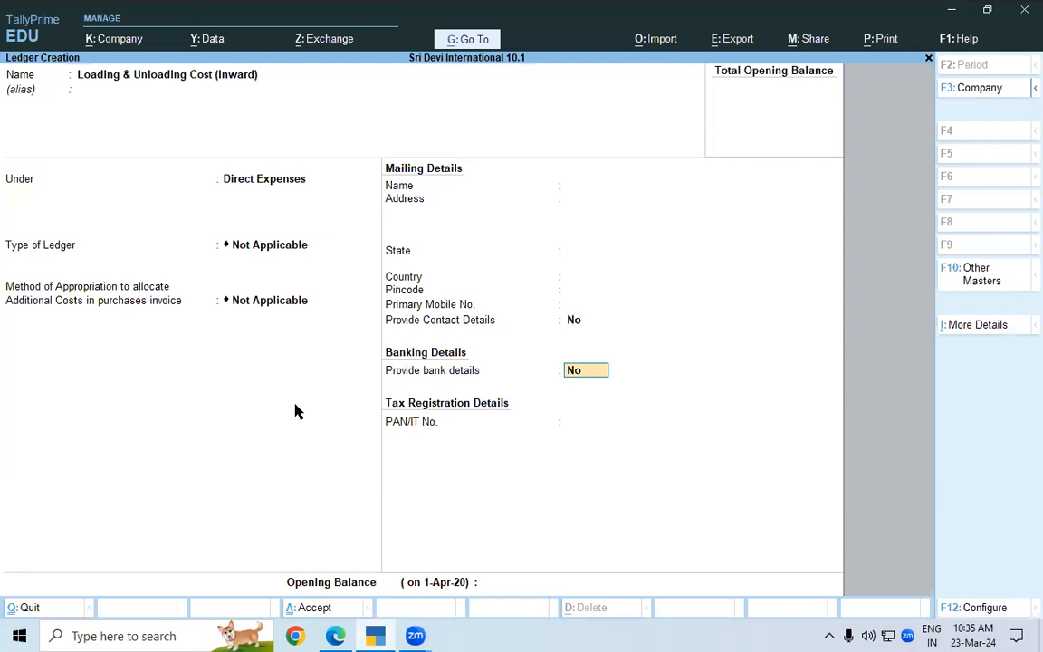
# Set the ledger's method of appropriation for additional costs in purchase invoices to Appropriate by Qty and save the ledger
pyautogui.click(34, 292)
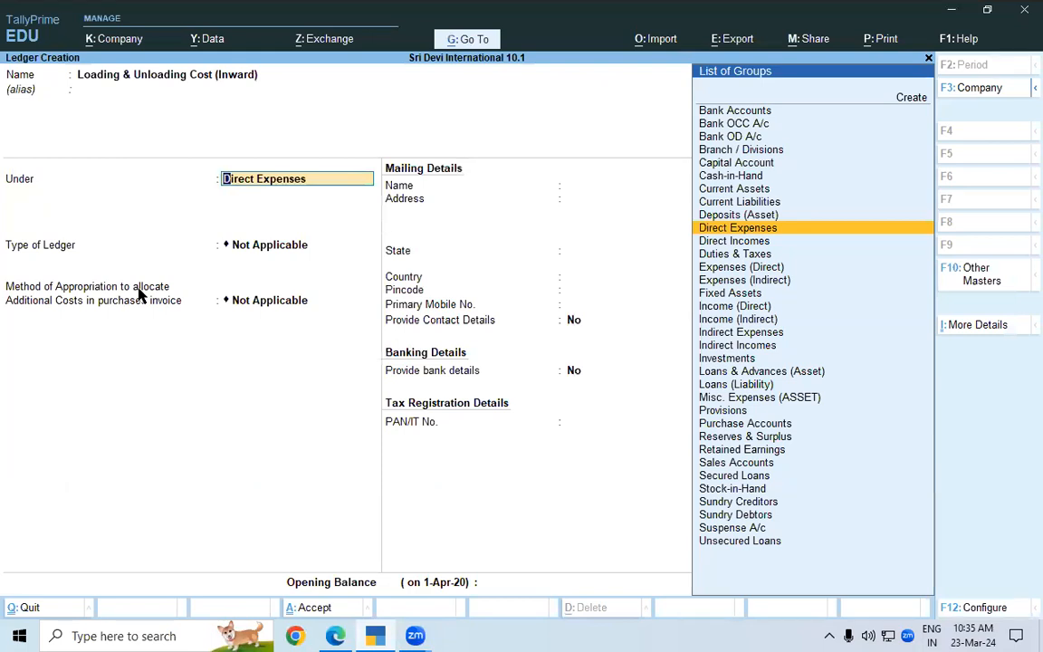
pyautogui.press('Return')
pyautogui.press('Return')
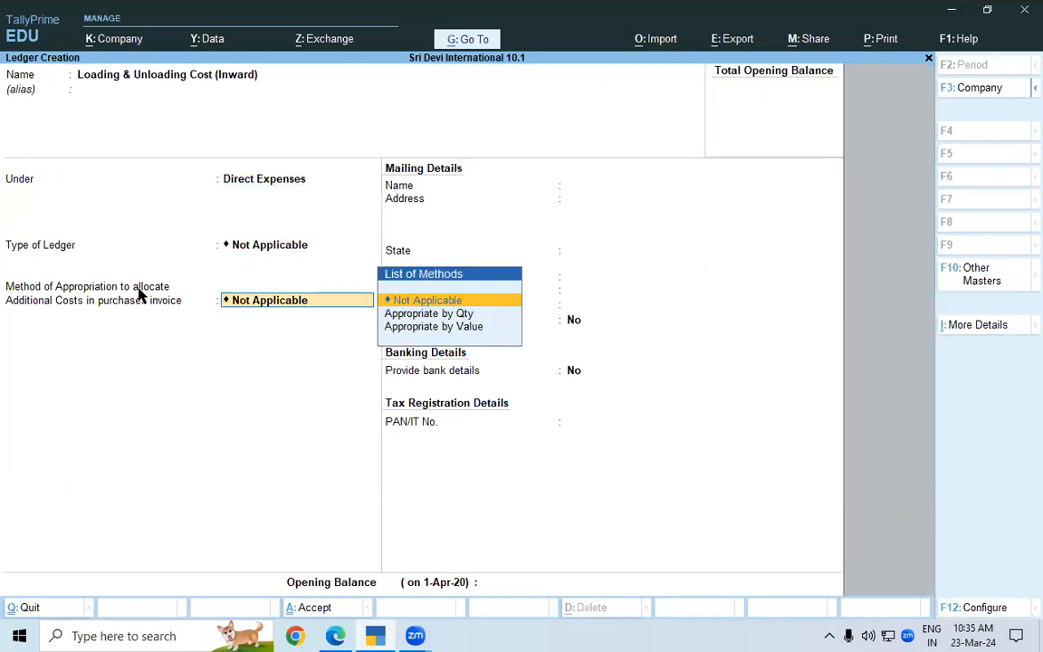
pyautogui.press('Down')
pyautogui.press('Down')
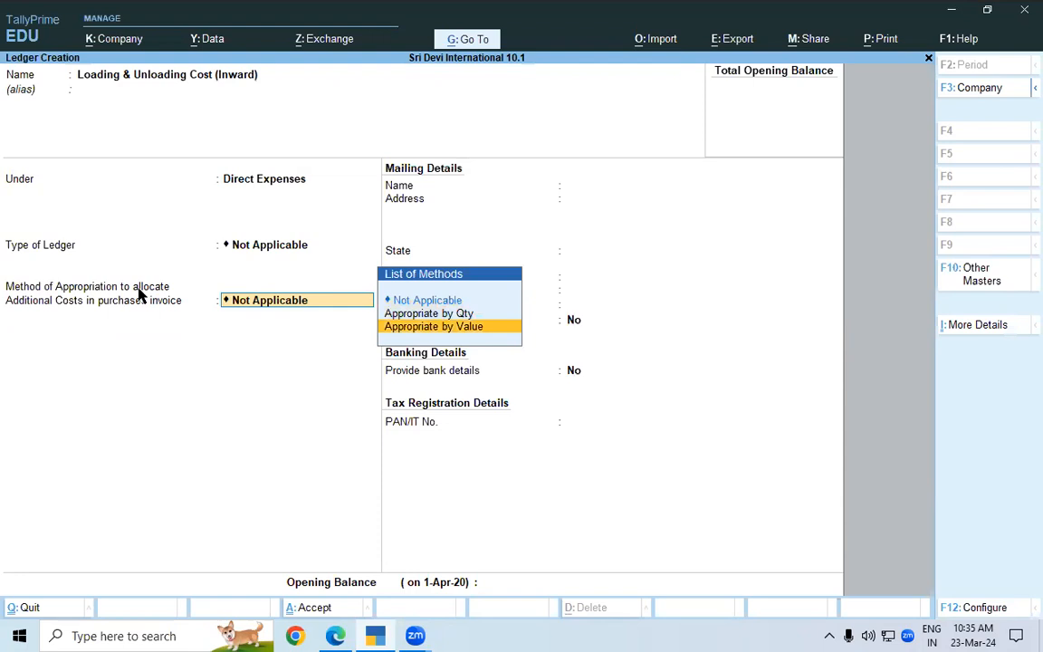
pyautogui.press('Up')
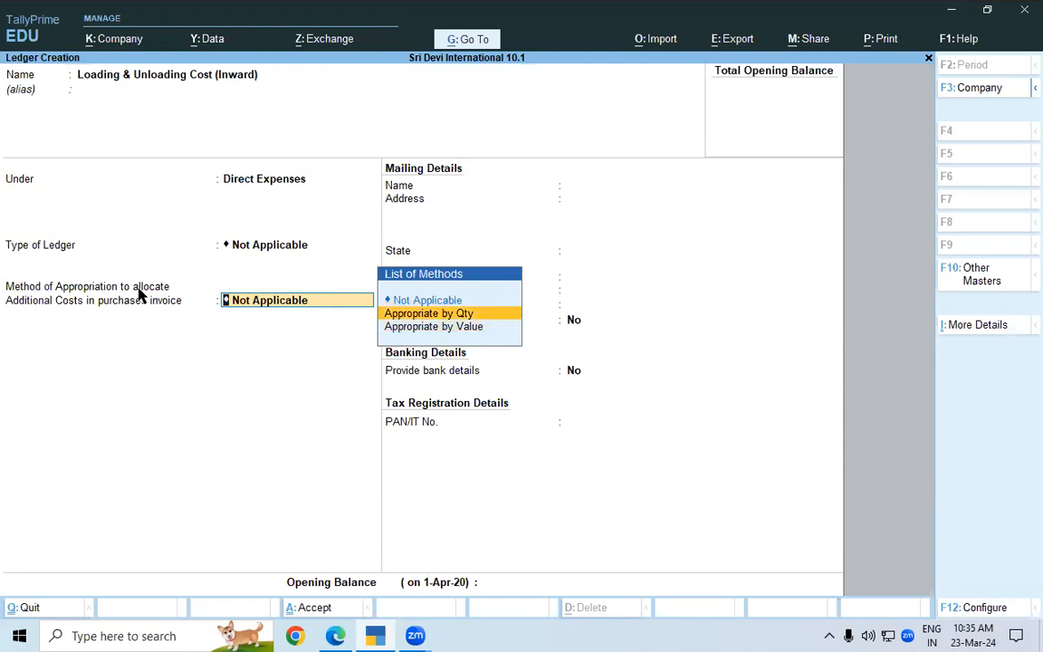
pyautogui.press('Return')
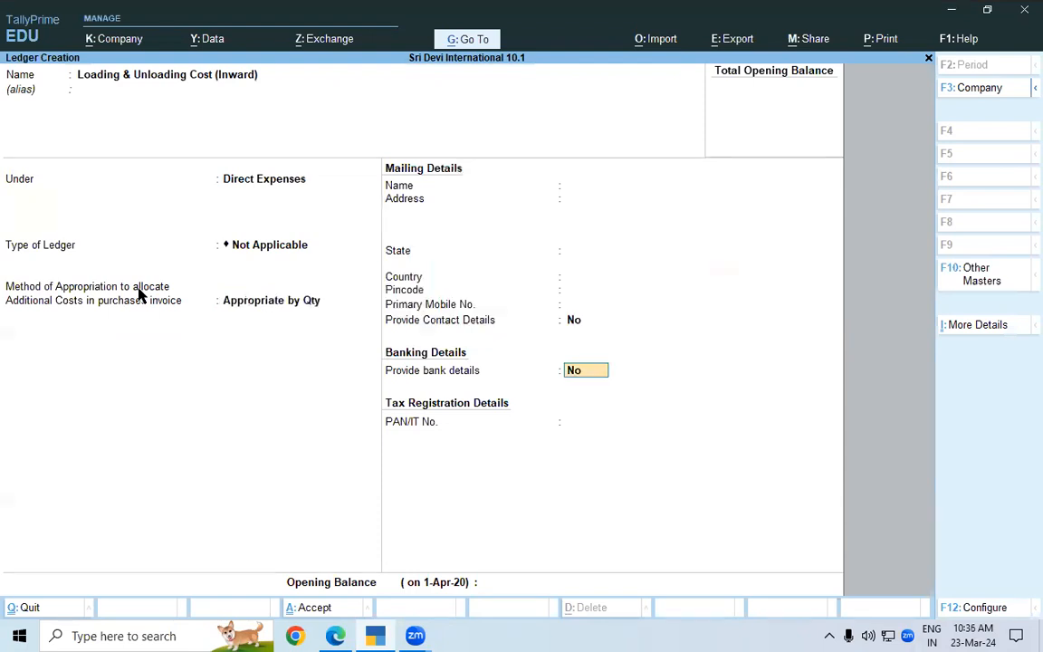
pyautogui.press('ctrl')
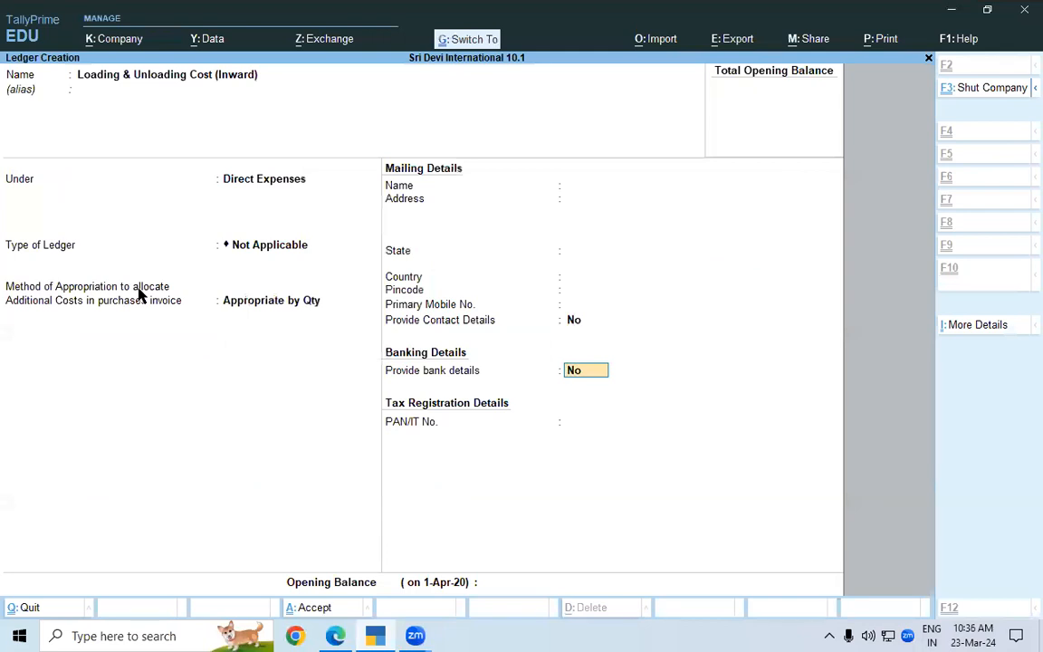
pyautogui.hotkey('ctrl', 'a')
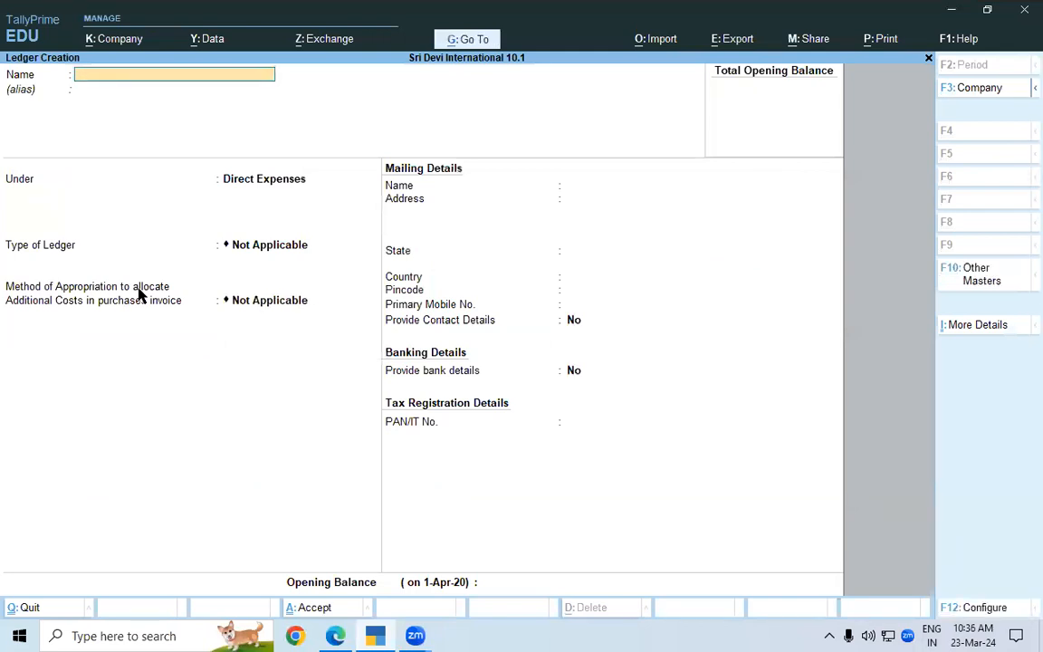
# Leave ledger creation and start a new purchase voucher from the Gateway of Tally
pyautogui.press('Escape')
pyautogui.press('Escape')
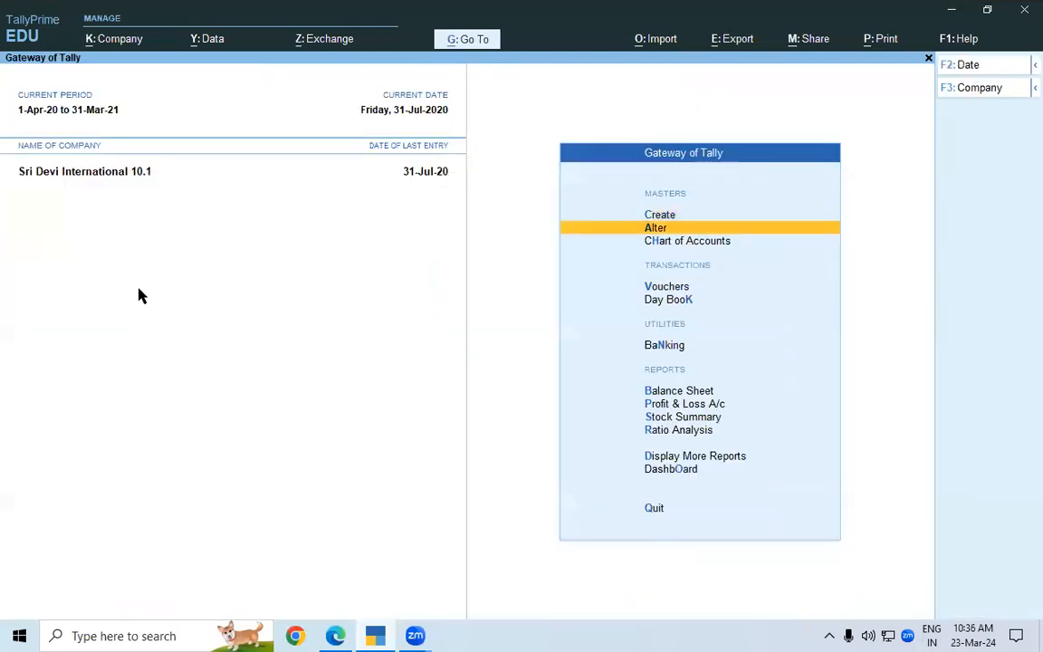
pyautogui.press('Down')
pyautogui.press('Down')
pyautogui.press('Return')
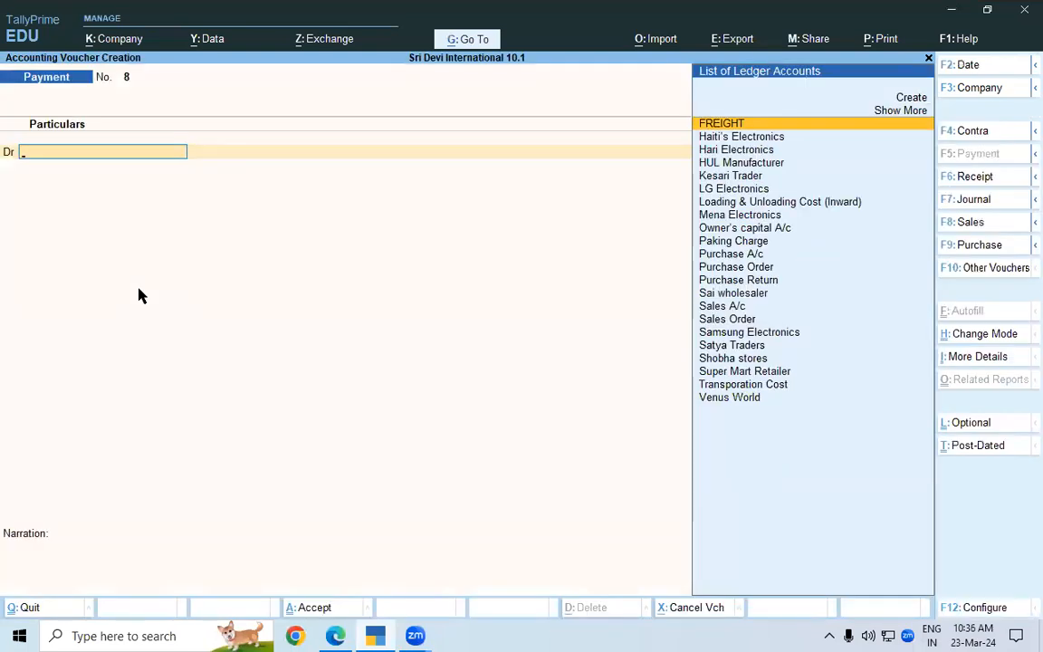
pyautogui.press('F9')
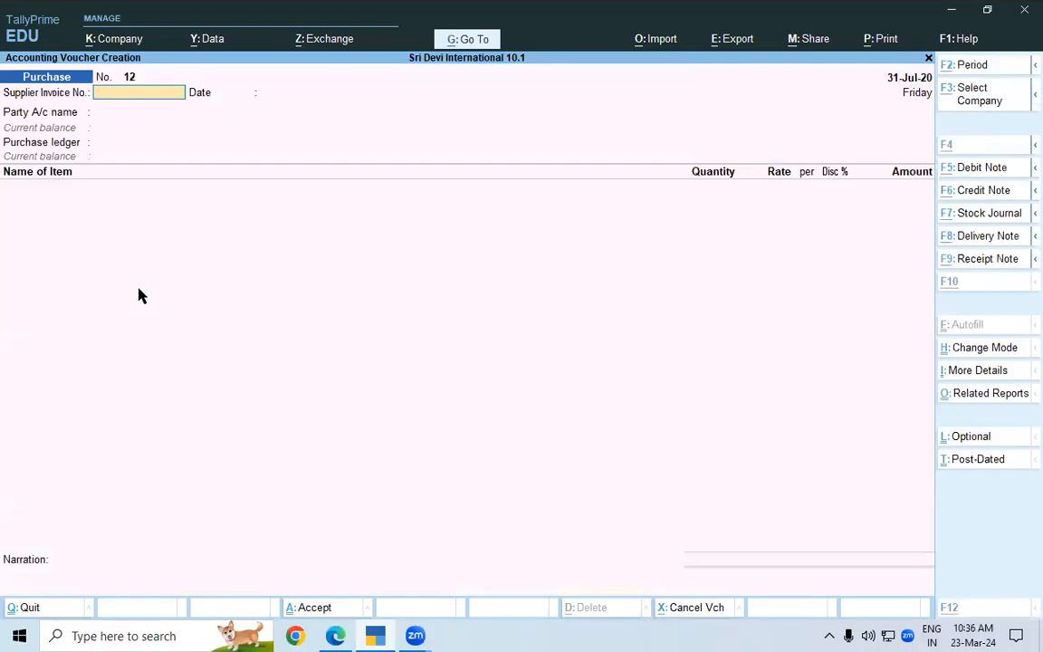
# Copy the reference number "LG/029." from the lesson PDF in Edge into the purchase voucher's supplier invoice number in TallyPrime and accept the invoice date
pyautogui.hotkey('alt', 'Tab')
pyautogui.moveTo(283, 138); pyautogui.dragTo(343, 146)
pyautogui.hotkey('ctrl', 'c')
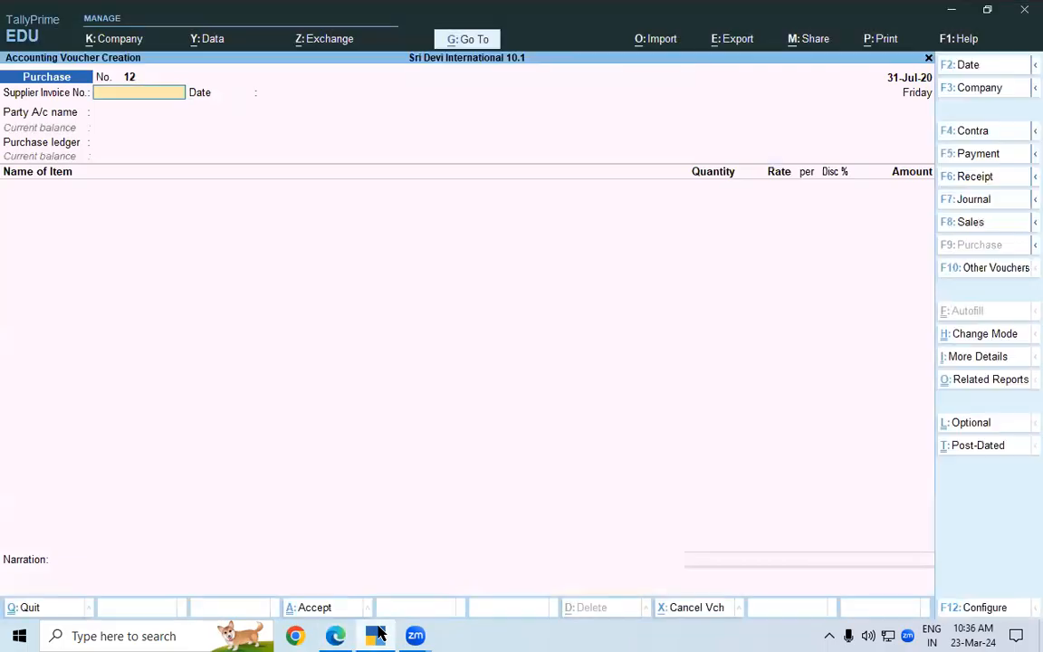
pyautogui.click(376, 636)
pyautogui.hotkey('ctrl', 'v')
pyautogui.press('Return')
pyautogui.press('Return')
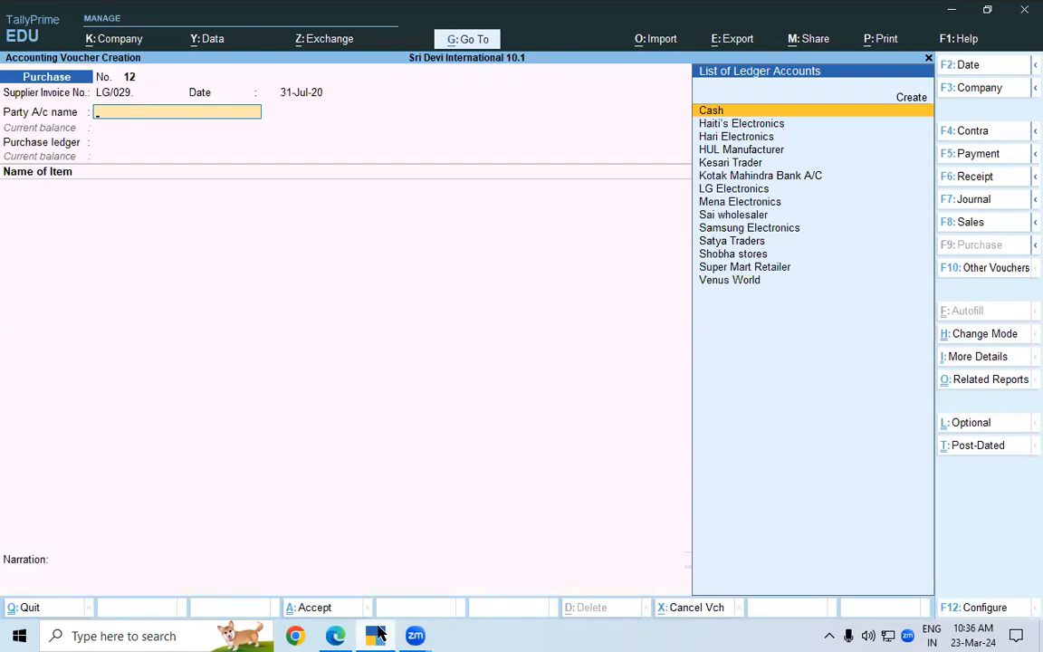
# Choose LG Electronics as the party account, accept its receipt and party details unchanged, and set the purchase ledger to Purchase A/c
pyautogui.write('L')
pyautogui.press('Return')
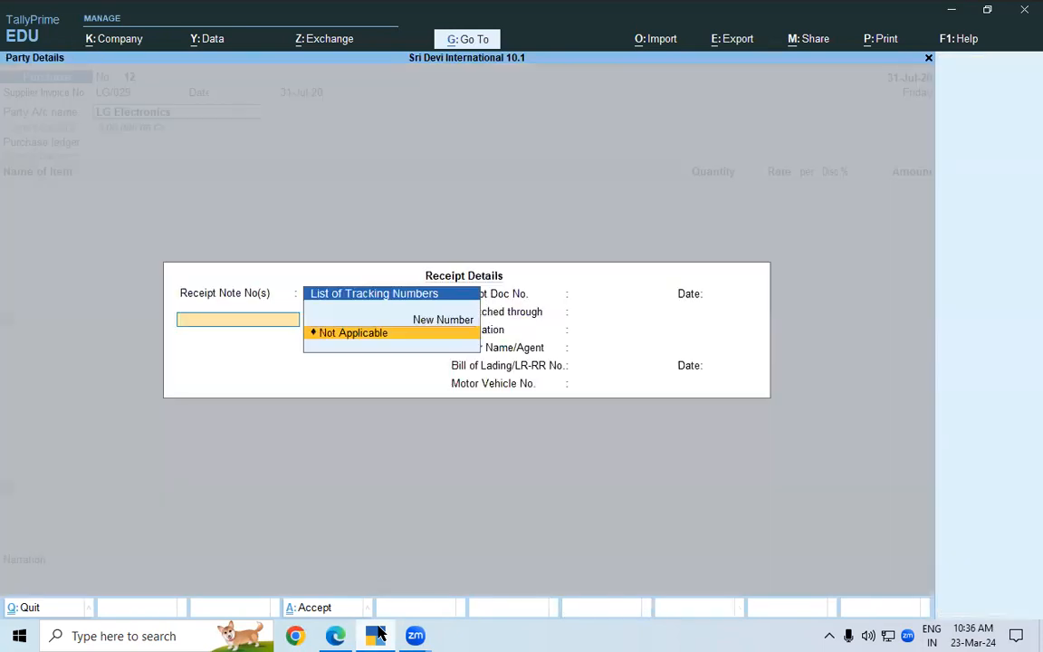
pyautogui.hotkey('ctrl', 'a')
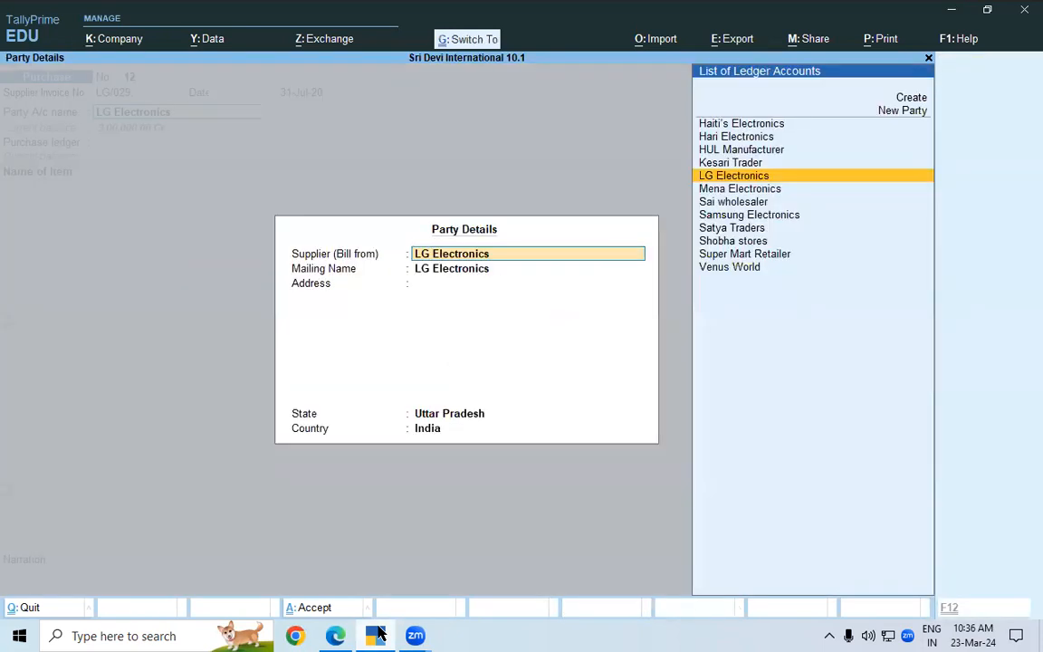
pyautogui.hotkey('ctrl', 'a')
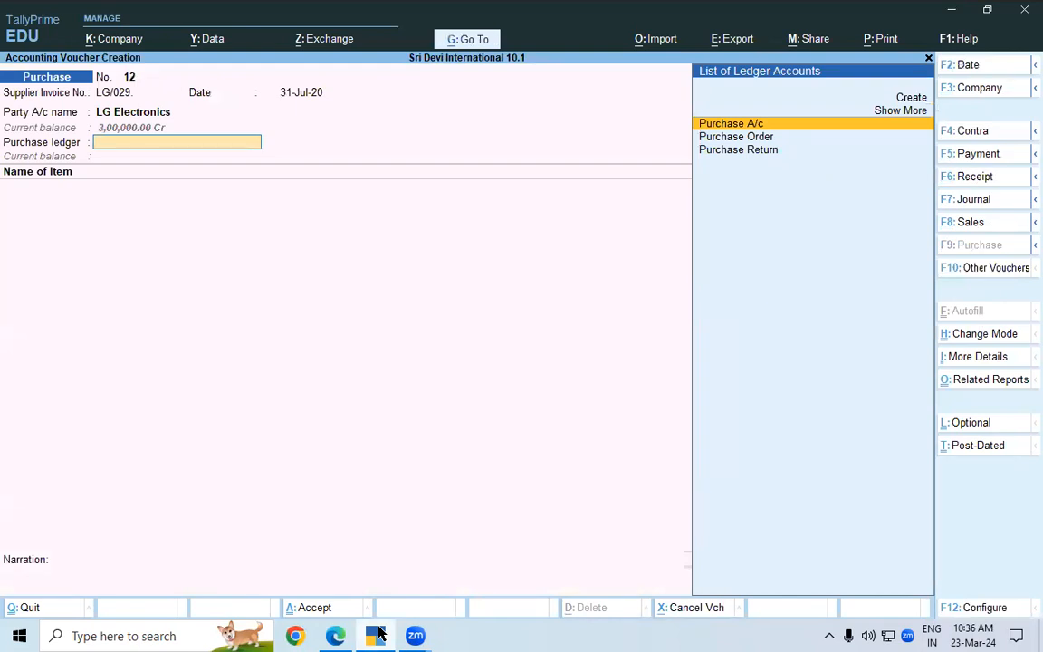
pyautogui.press('Return')
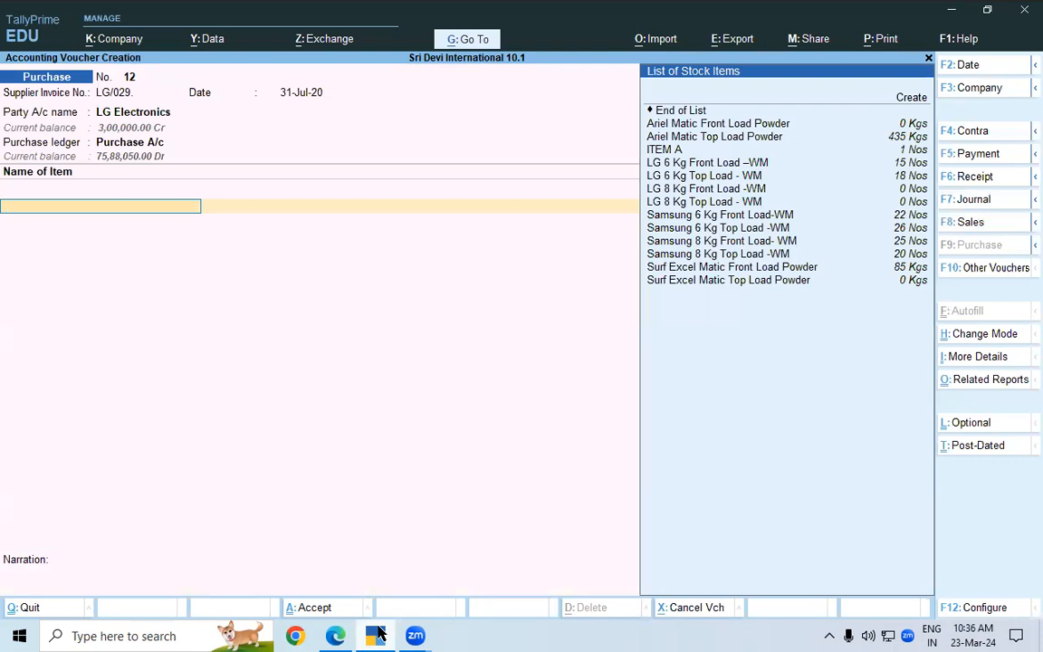
# Add the stock item LG 8 Kg Top Load - WM without a description, with tracking number and order number set to Not Applicable
pyautogui.press('alt')
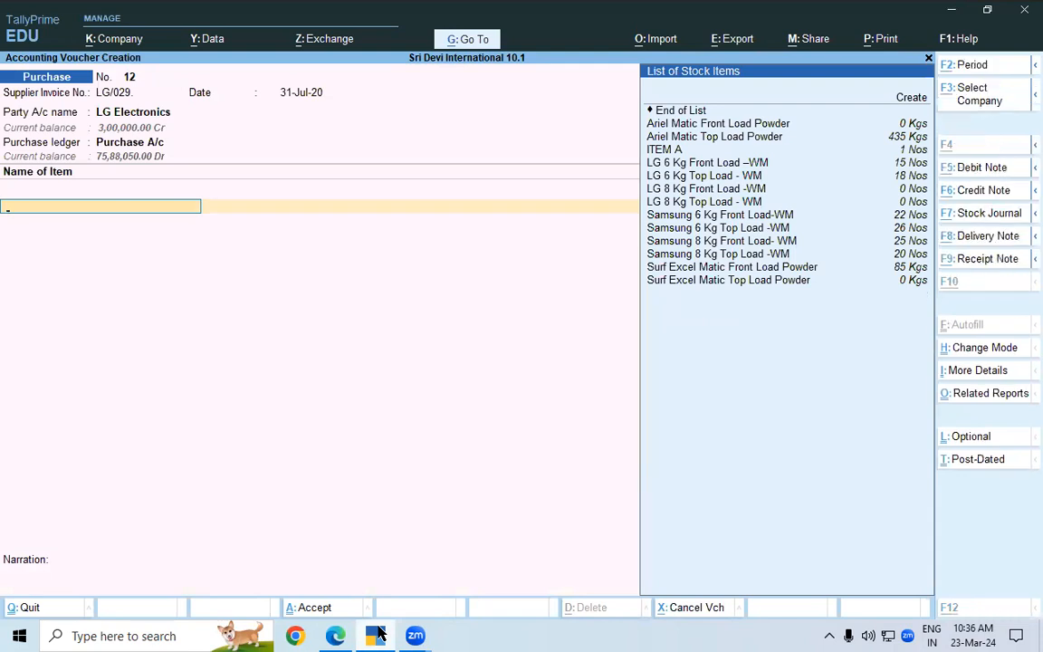
pyautogui.hotkey('alt', 'Tab')
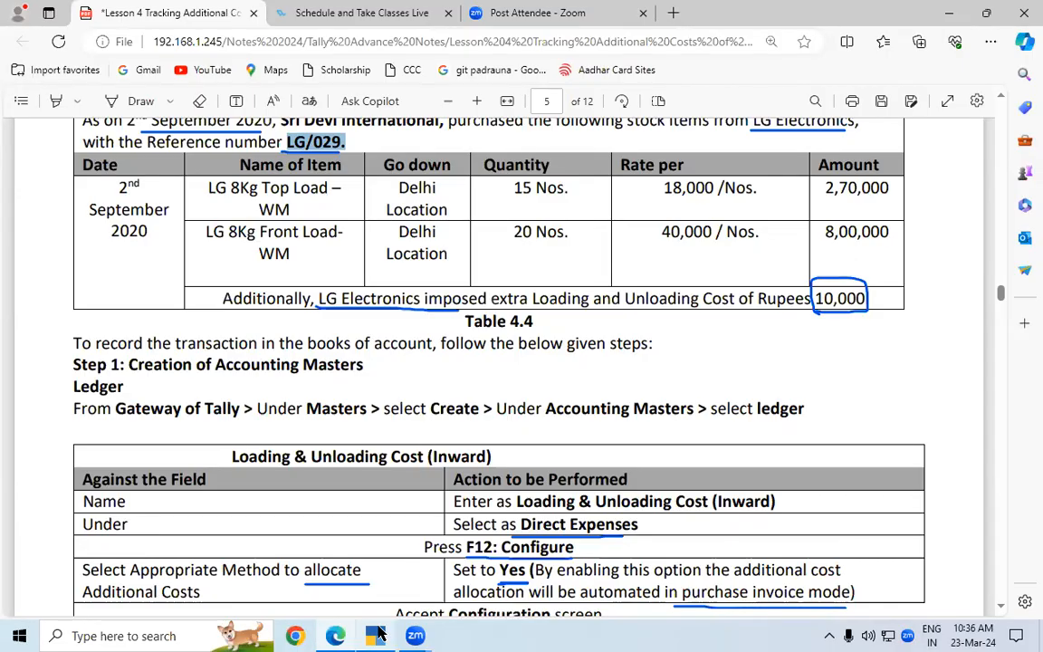
pyautogui.hotkey('alt', 'Tab')
pyautogui.write('LG')
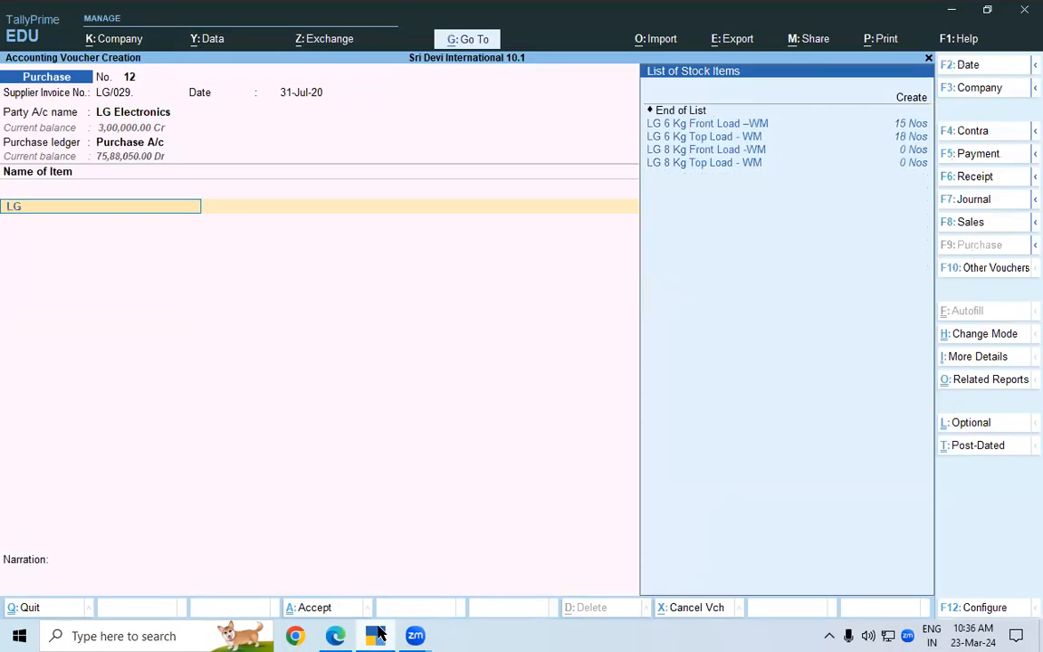
pyautogui.press('Down')
pyautogui.press('Down')
pyautogui.press('Down')
pyautogui.press('Down')
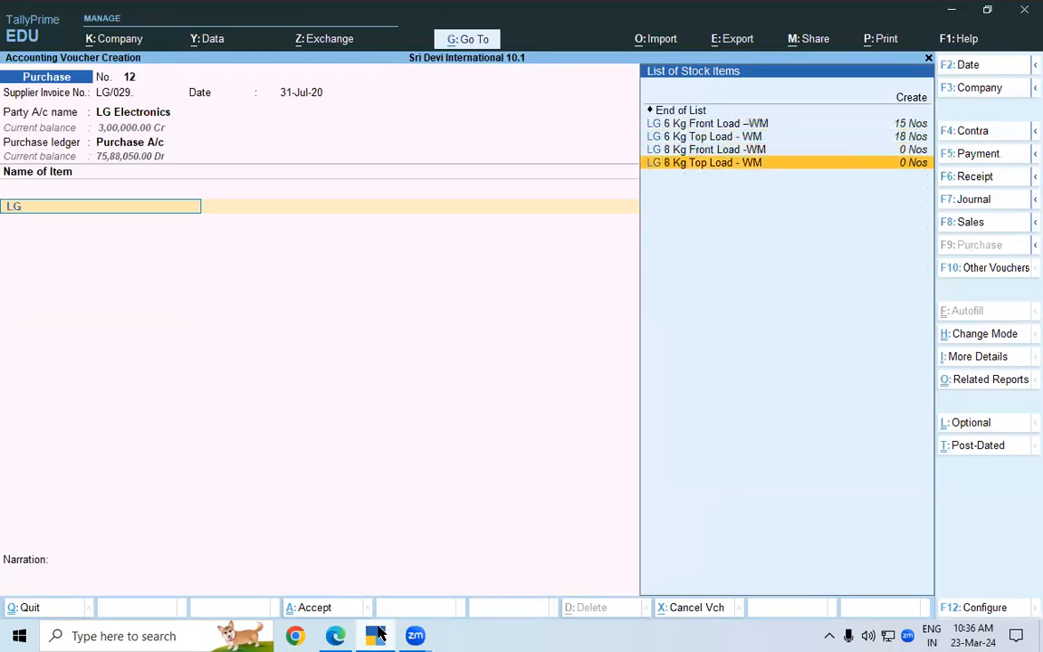
pyautogui.press('Return')
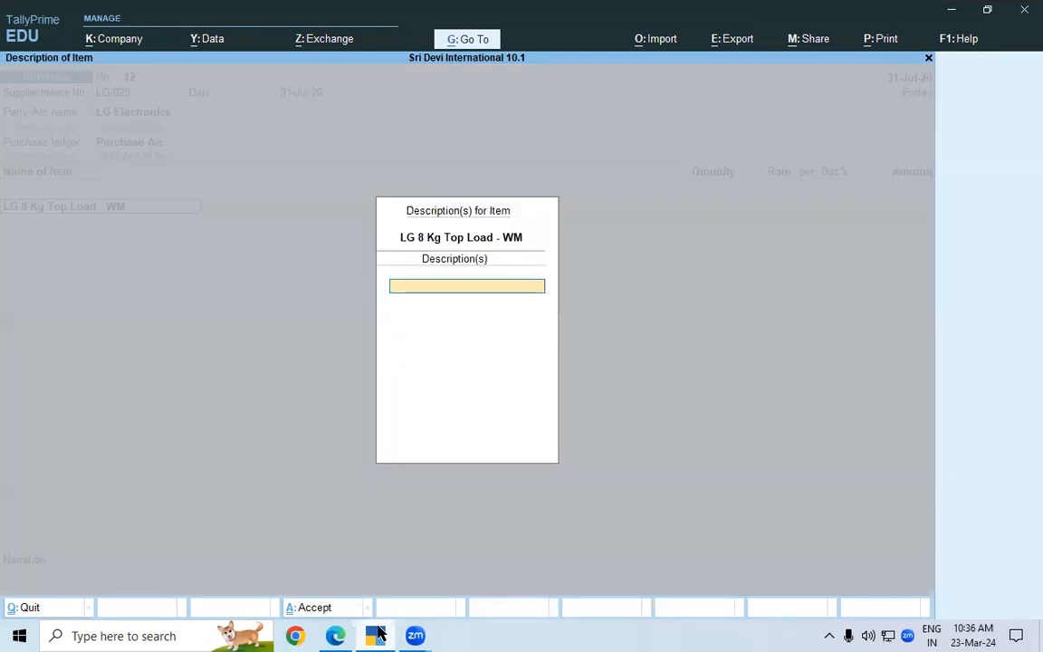
pyautogui.press('Return')
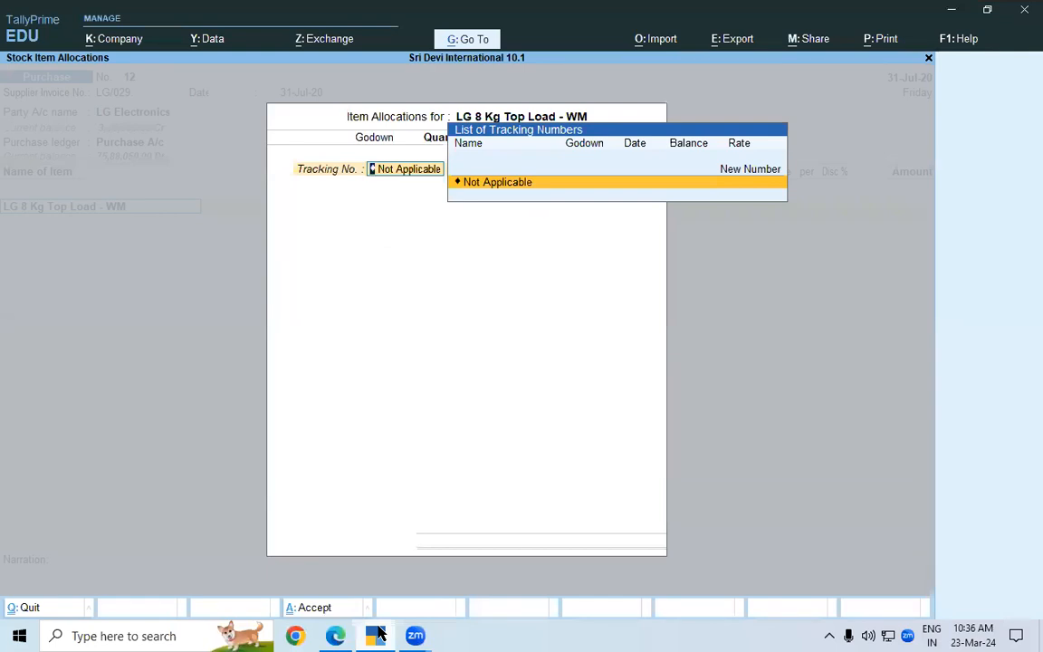
pyautogui.press('Return')
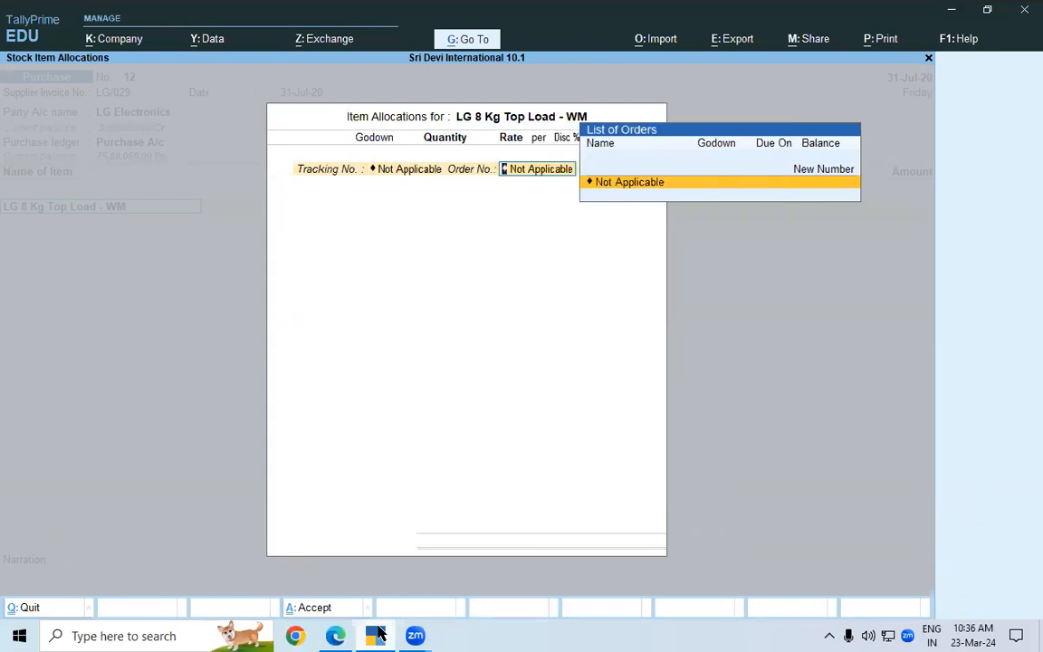
pyautogui.press('Return')
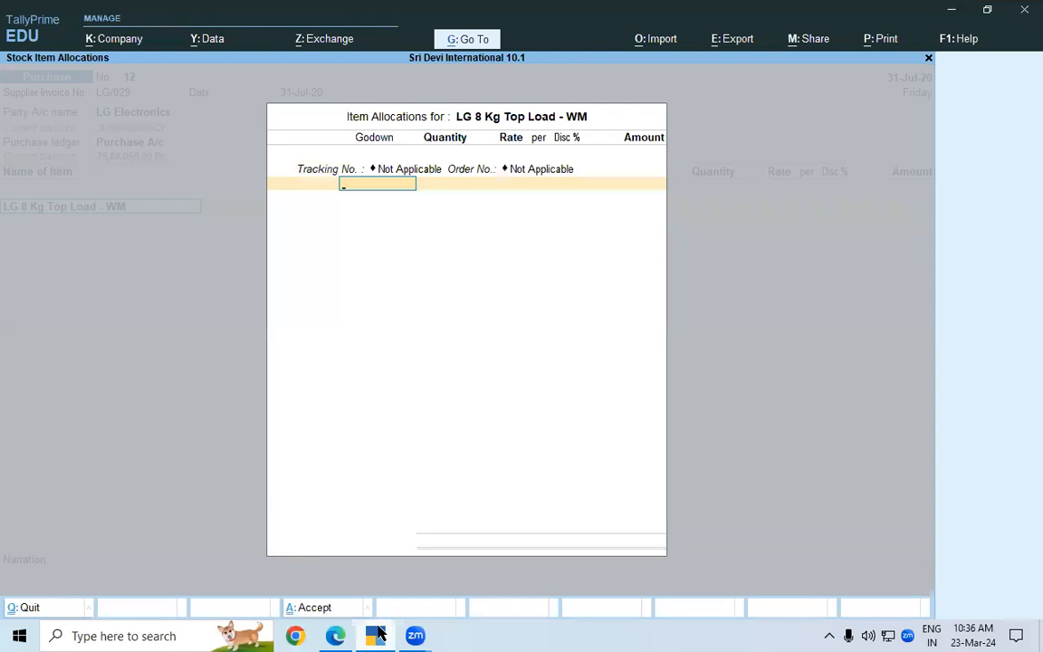
# Allocate 15 Nos of the top-load item to the Delhi godown at a rate of 18,000 and accept the item line
pyautogui.click(379, 635)
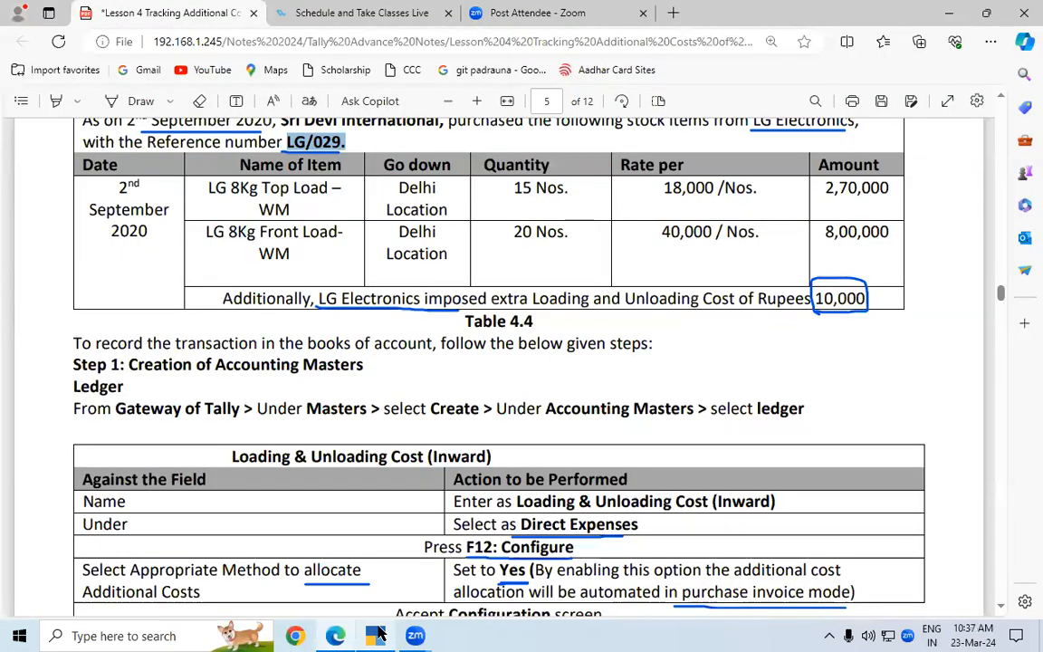
pyautogui.click(379, 635)
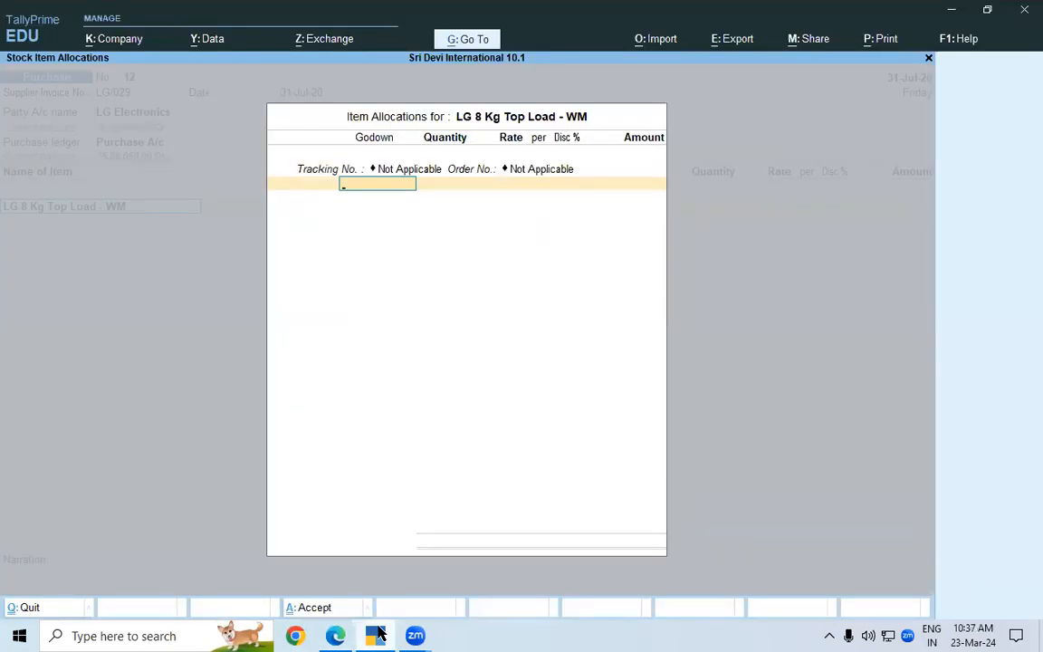
pyautogui.press('Down')
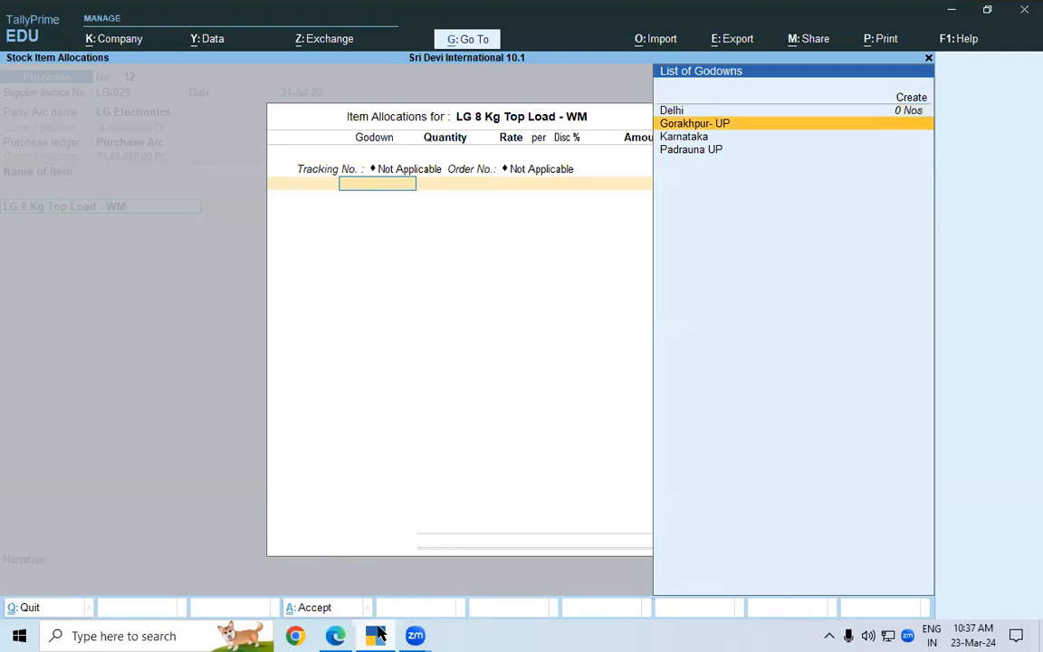
pyautogui.press('Up')
pyautogui.press('Return')
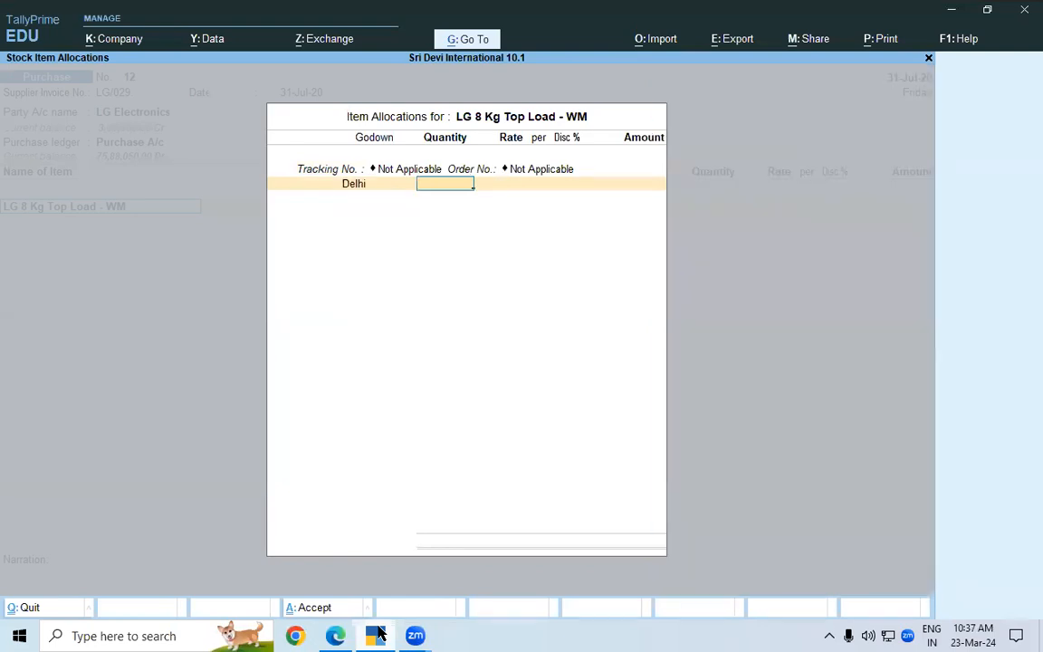
pyautogui.click(379, 636)
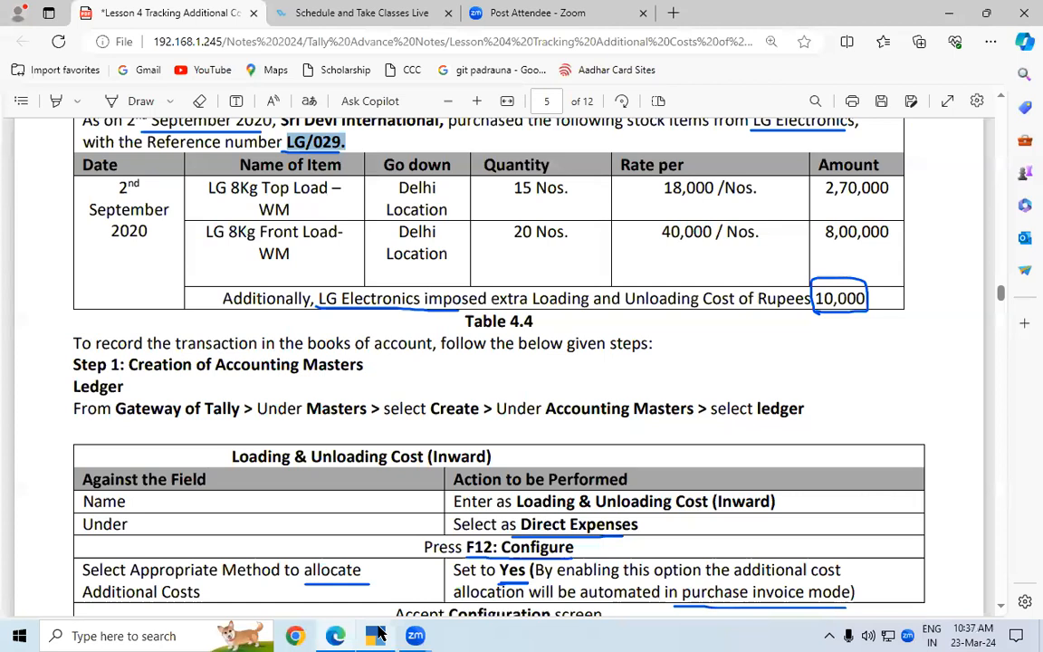
pyautogui.click(378, 636)
pyautogui.write('15')
pyautogui.press('Return')
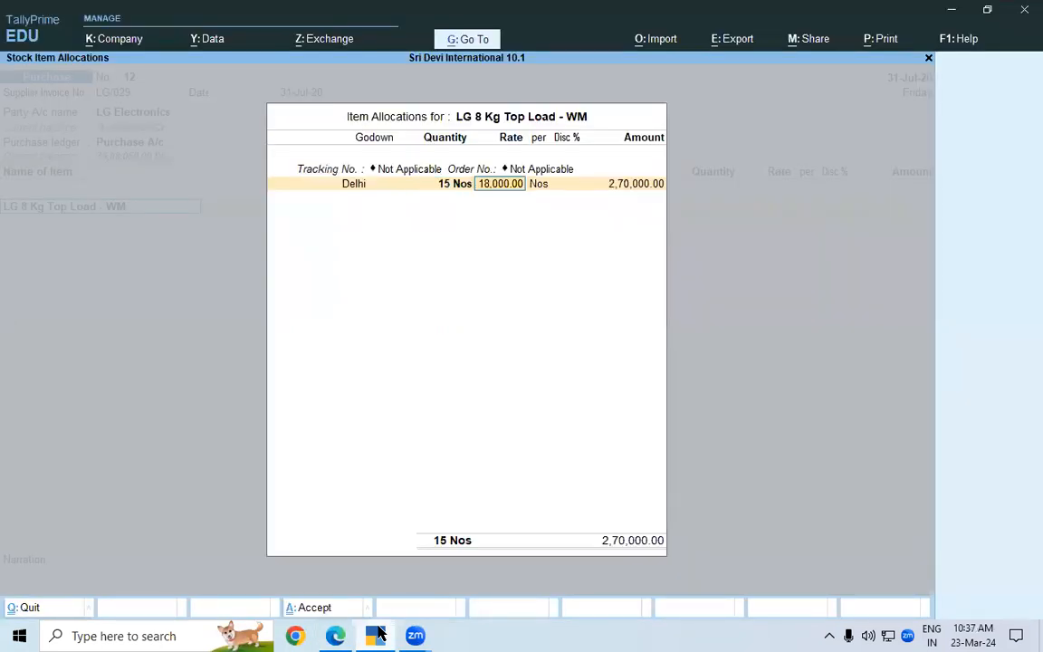
pyautogui.press('Return')
pyautogui.press('Return')
pyautogui.press('Return')
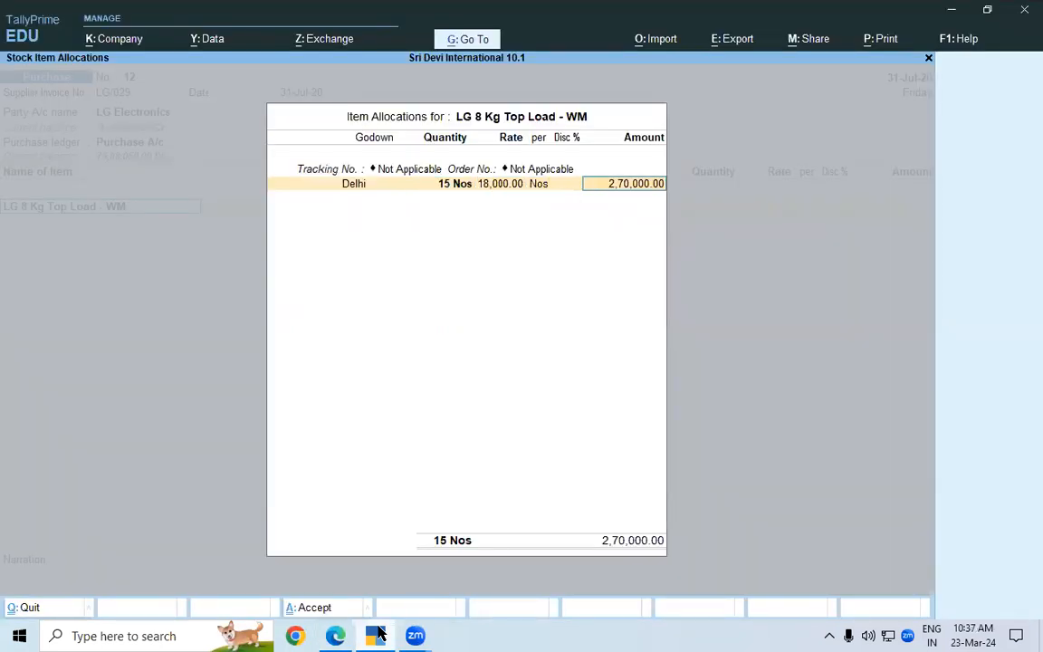
pyautogui.press('Return')
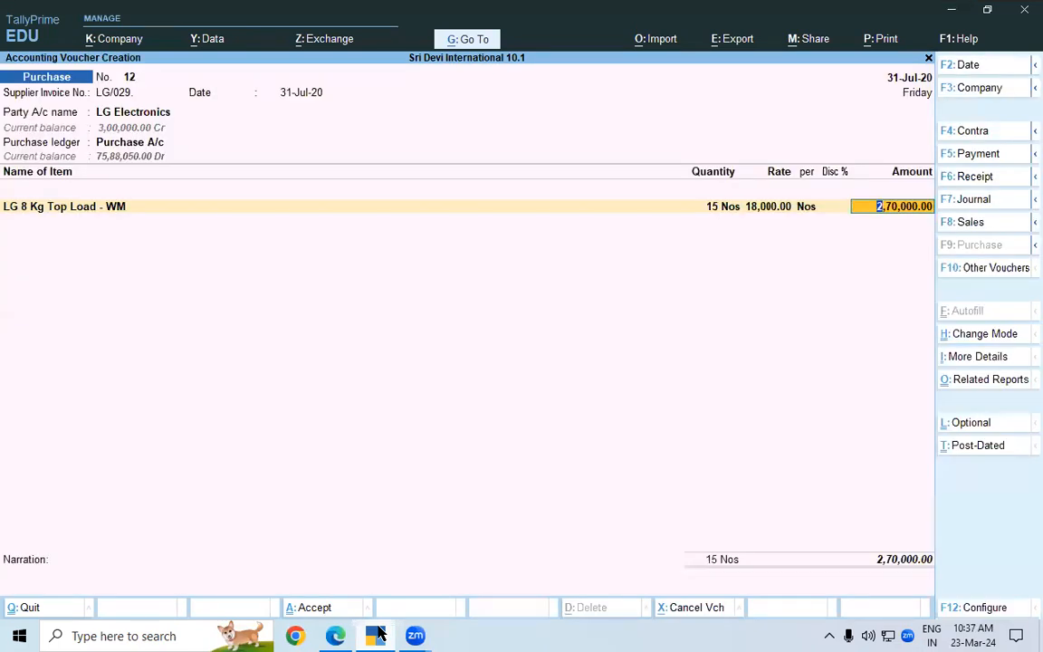
pyautogui.press('Return')
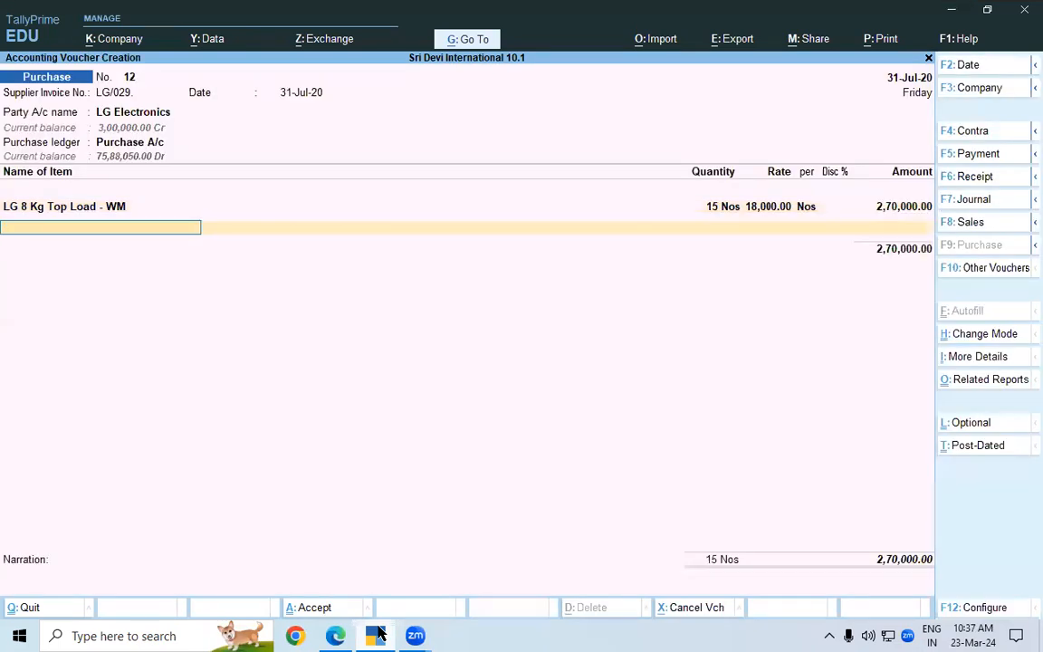
# Add the second stock item LG 8 Kg Front Load -WM without a description, keeping tracking and order numbers as Not Applicable
pyautogui.hotkey('alt', 'Tab')
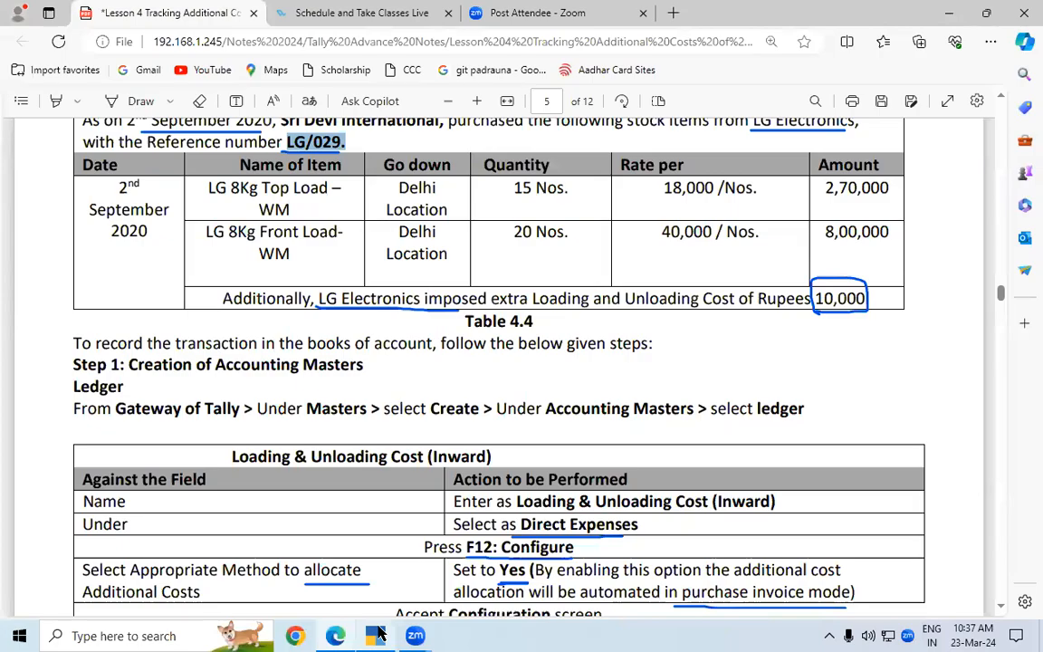
pyautogui.click(380, 636)
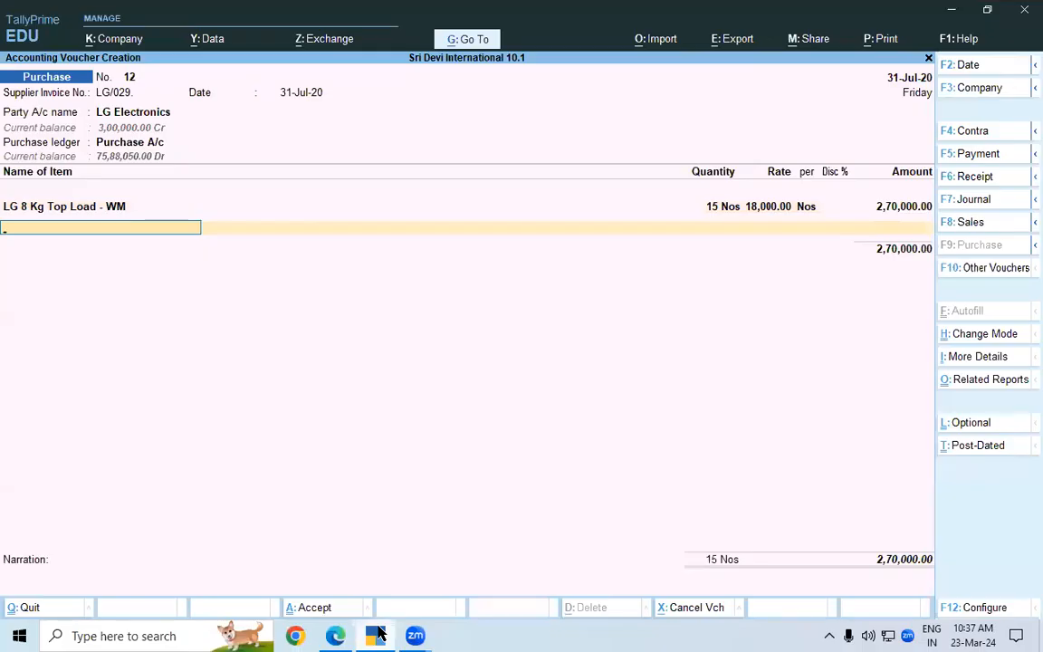
pyautogui.write('LG')
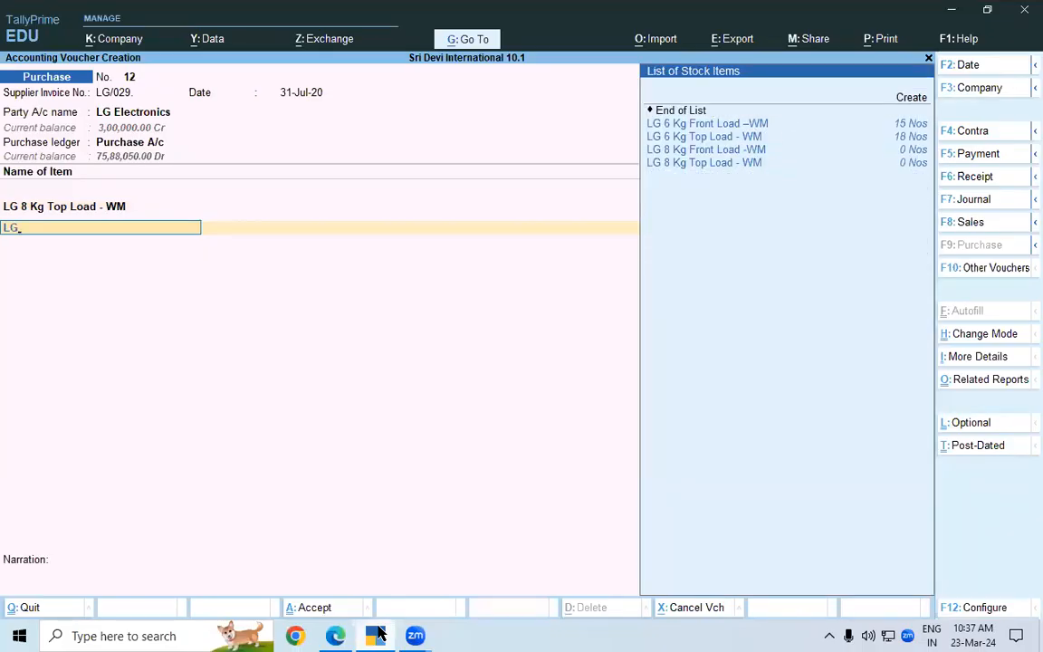
pyautogui.press('Down')
pyautogui.press('Down')
pyautogui.press('Down')
pyautogui.press('Down')
pyautogui.press('Up')
pyautogui.press('Return')
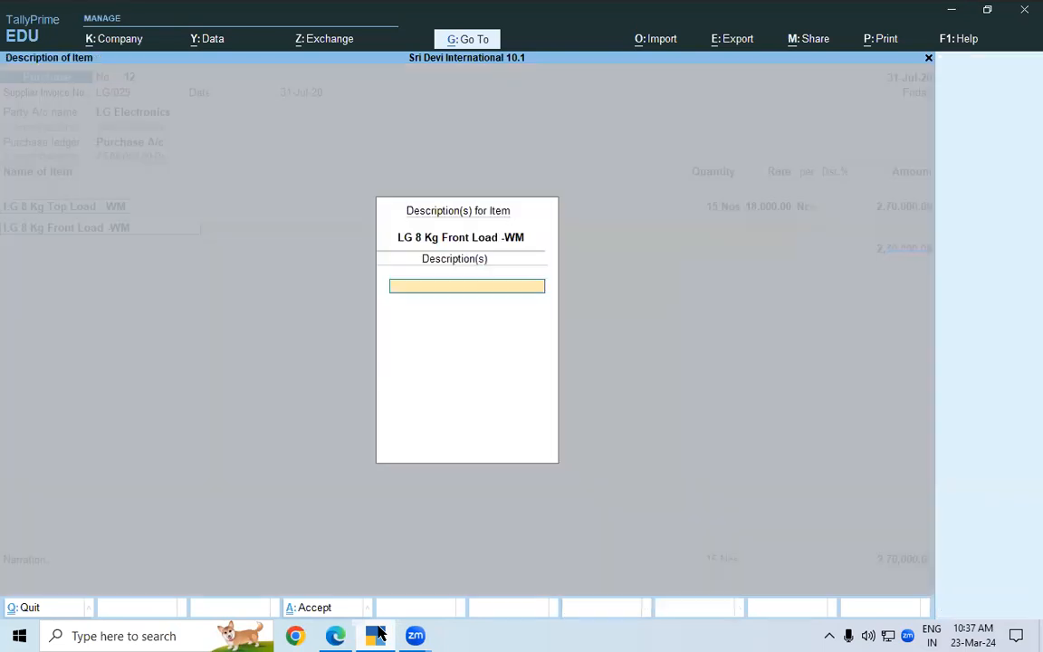
pyautogui.press('Return')
pyautogui.press('Return')
pyautogui.press('Return')
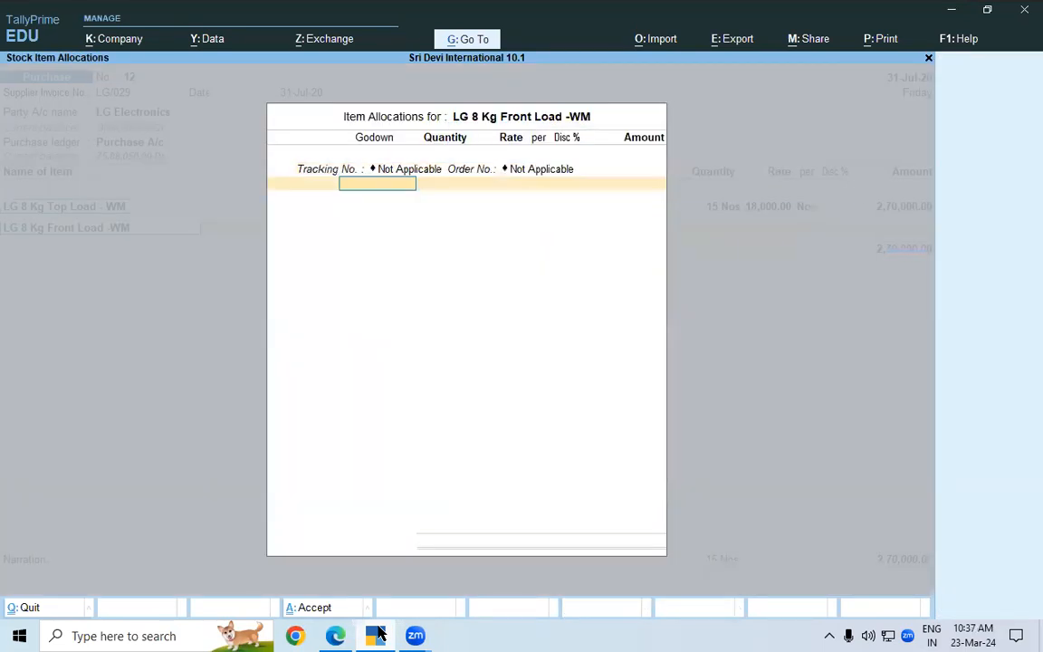
# Allocate 20 Nos of the front-load item to the Delhi godown at a rate of 40,000 and end the item list
pyautogui.press('Down')
pyautogui.press('Return')
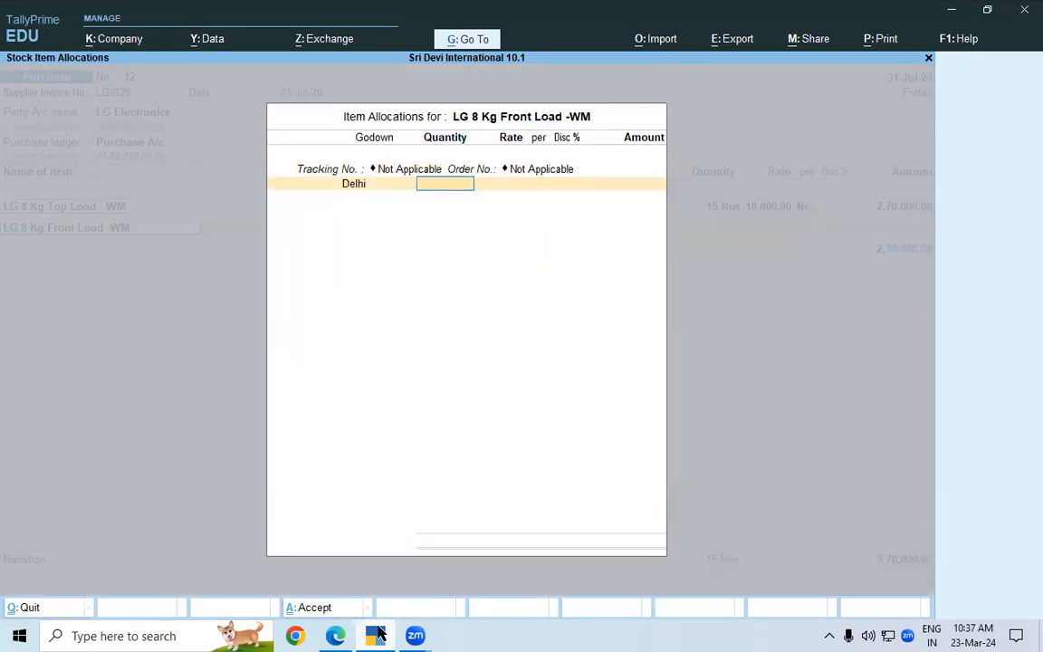
pyautogui.click(379, 634)
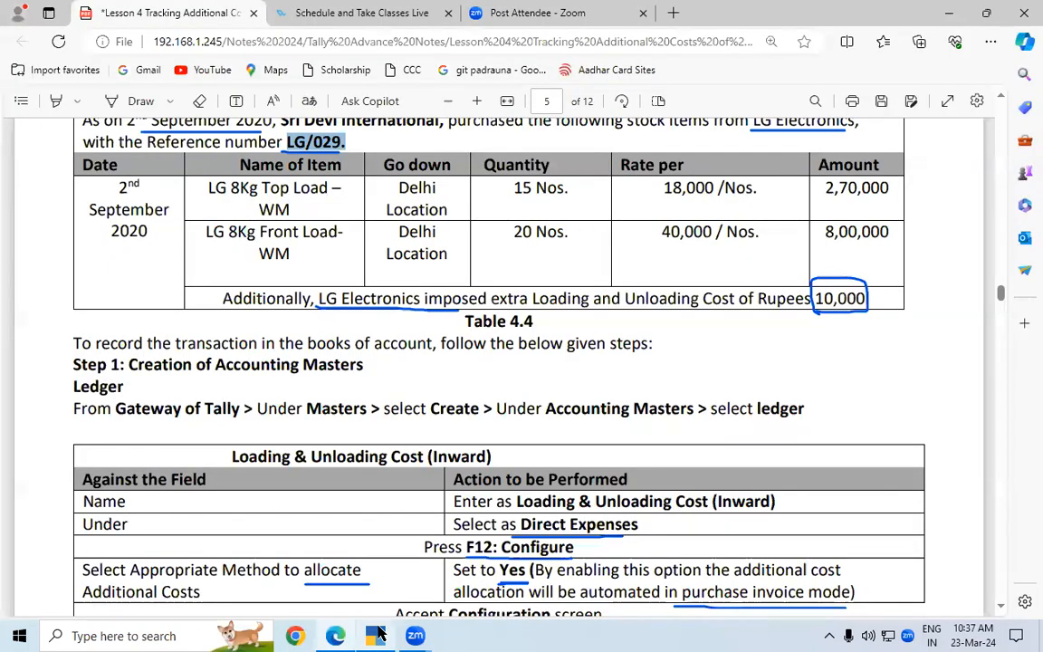
pyautogui.click(379, 634)
pyautogui.write('20')
pyautogui.press('Return')
pyautogui.press('Return')
pyautogui.press('Return')
pyautogui.press('Return')
pyautogui.press('Return')
pyautogui.press('Return')
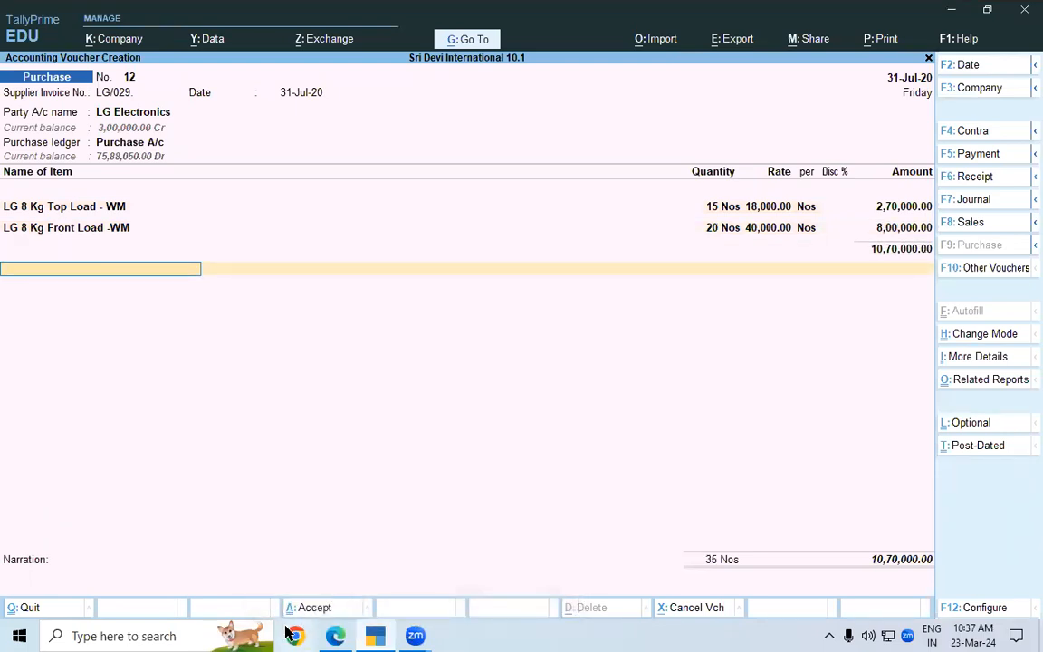
# Check the lesson PDF in Edge for the additional-cost ledger entry and the completed purchase voucher figure, and return to TallyPrime
pyautogui.click(336, 636)
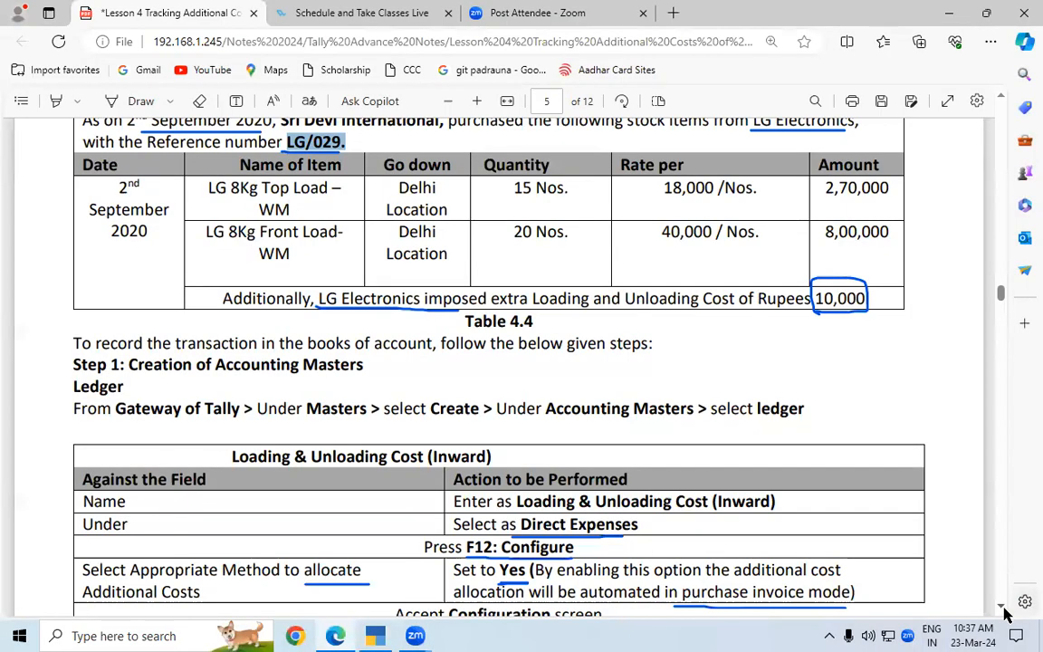
pyautogui.scroll(-15, 1002, 614)
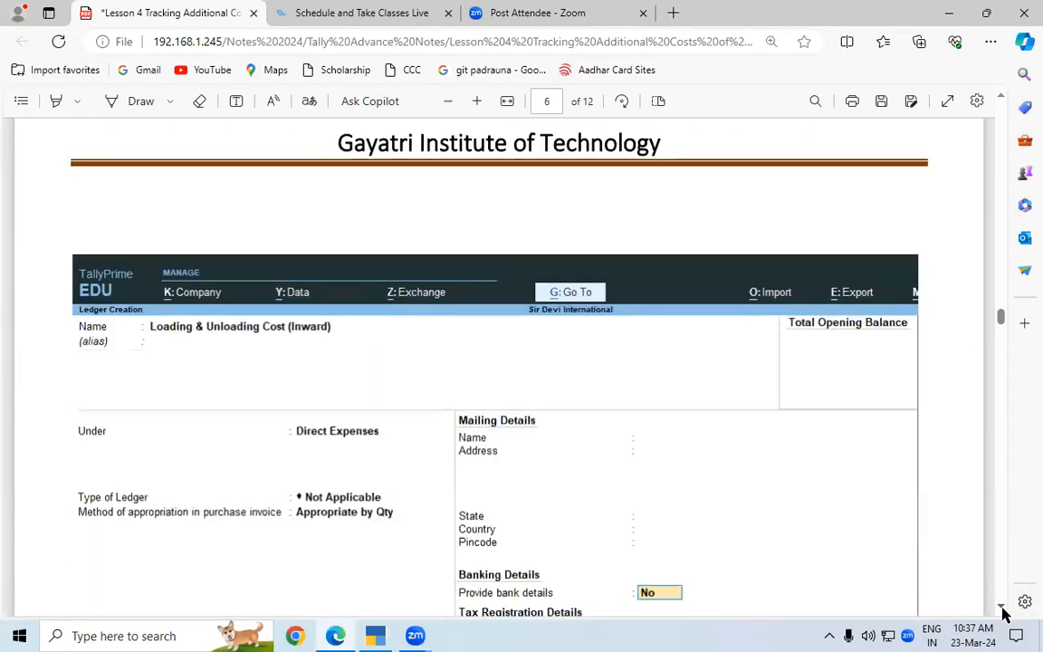
pyautogui.scroll(-7, 1003, 614)
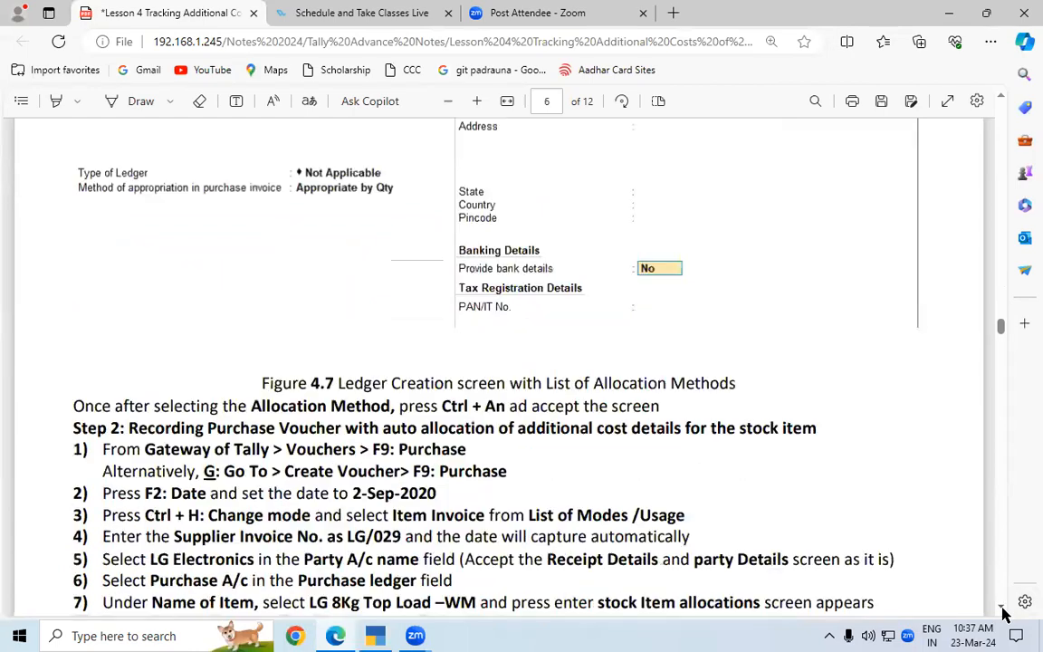
pyautogui.scroll(-7, 1002, 614)
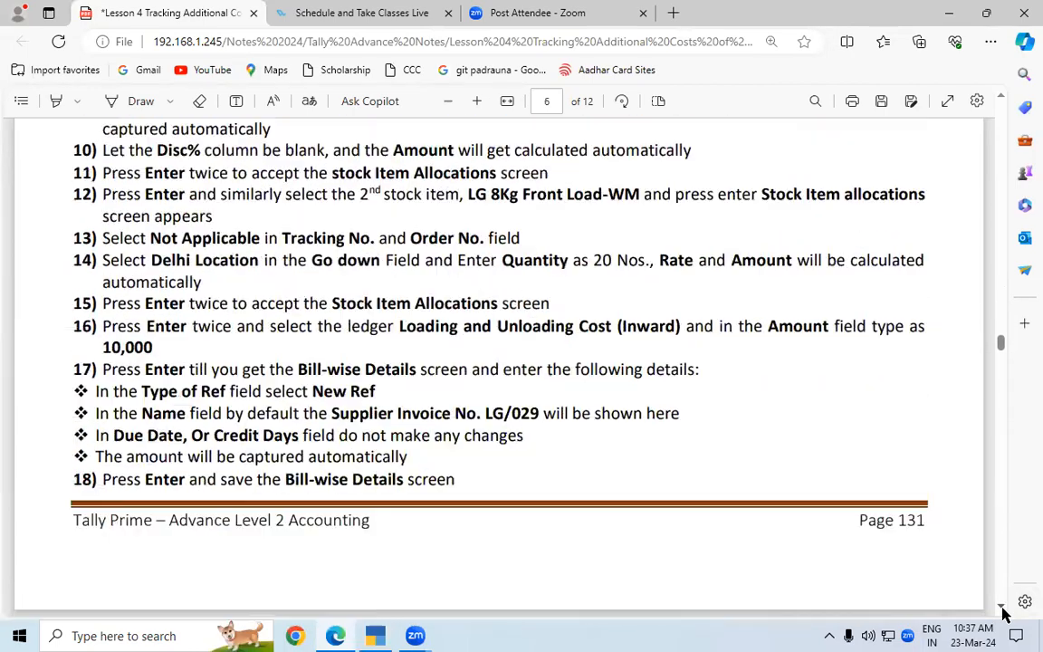
pyautogui.scroll(-8, 1002, 614)
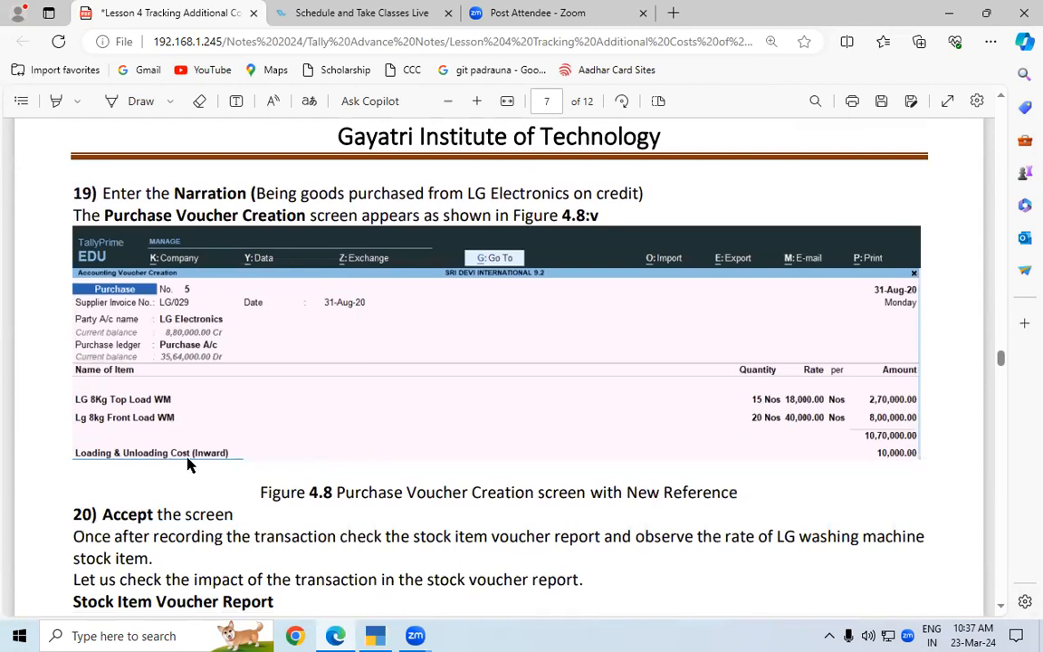
pyautogui.hotkey('alt', 'Tab')
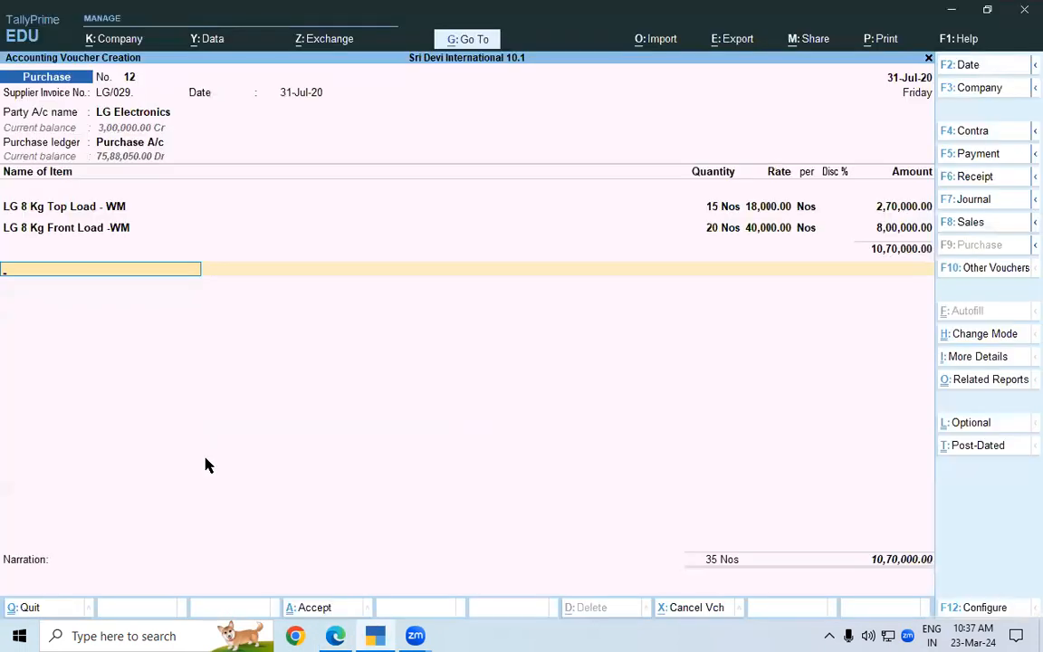
# Add the Loading & Unloading Cost (Inward) ledger with an amount of 10,000 below the stock items and end the ledger list
pyautogui.write('LO')
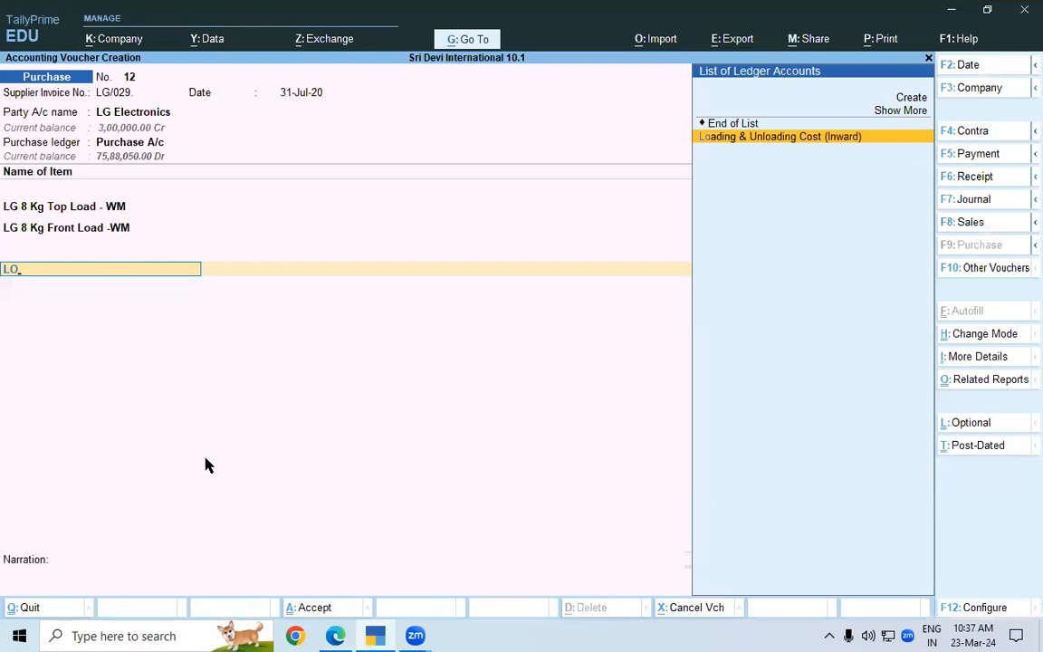
pyautogui.press('Return')
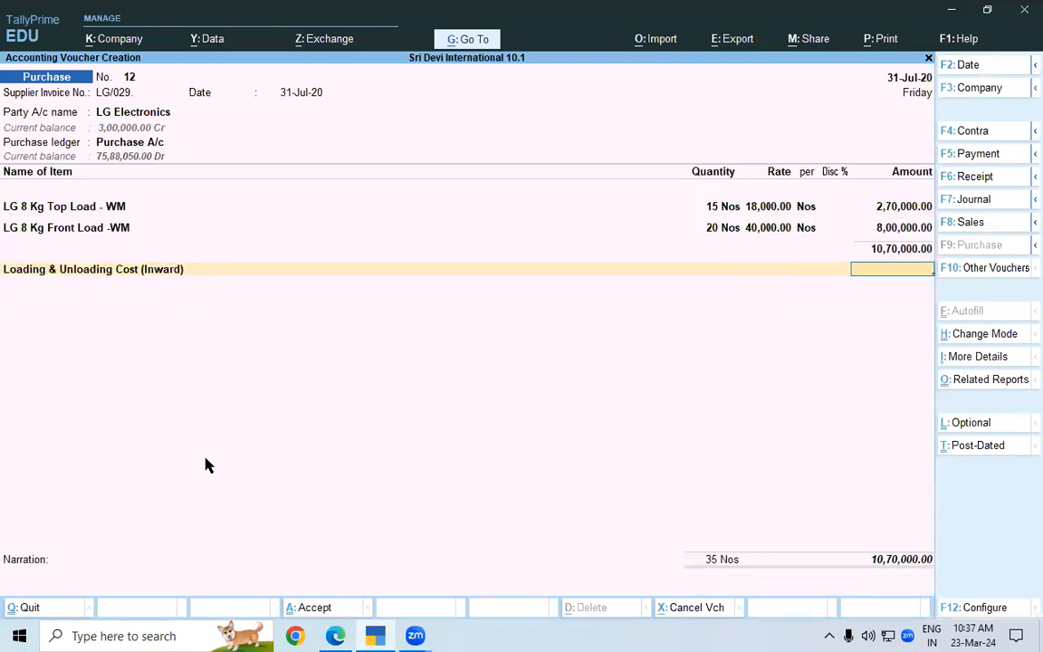
pyautogui.write('10000')
pyautogui.press('Return')
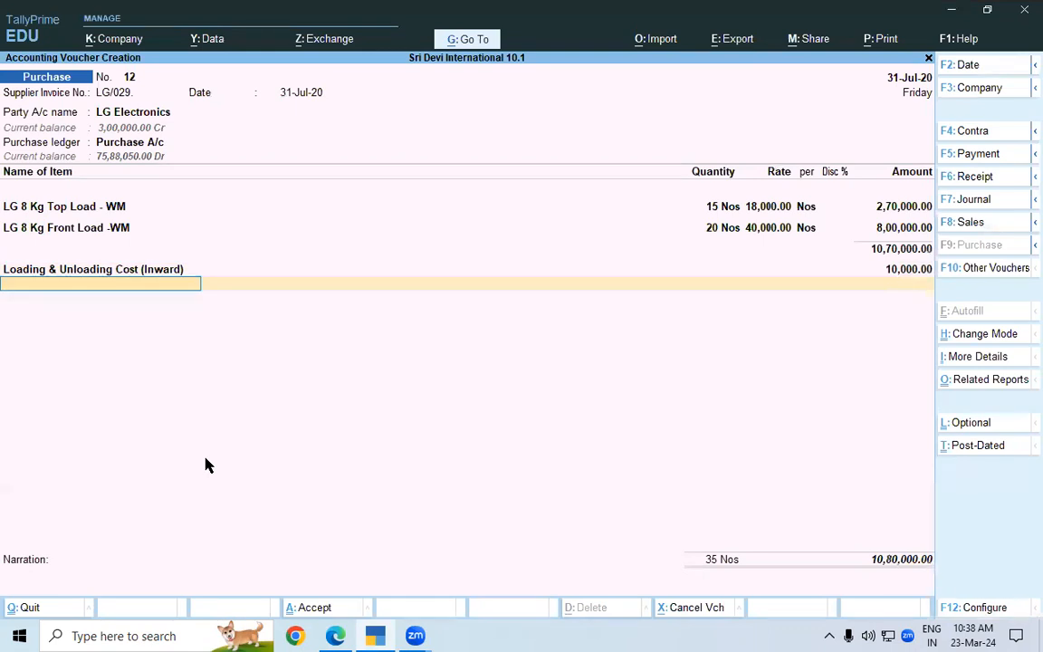
pyautogui.press('Return')
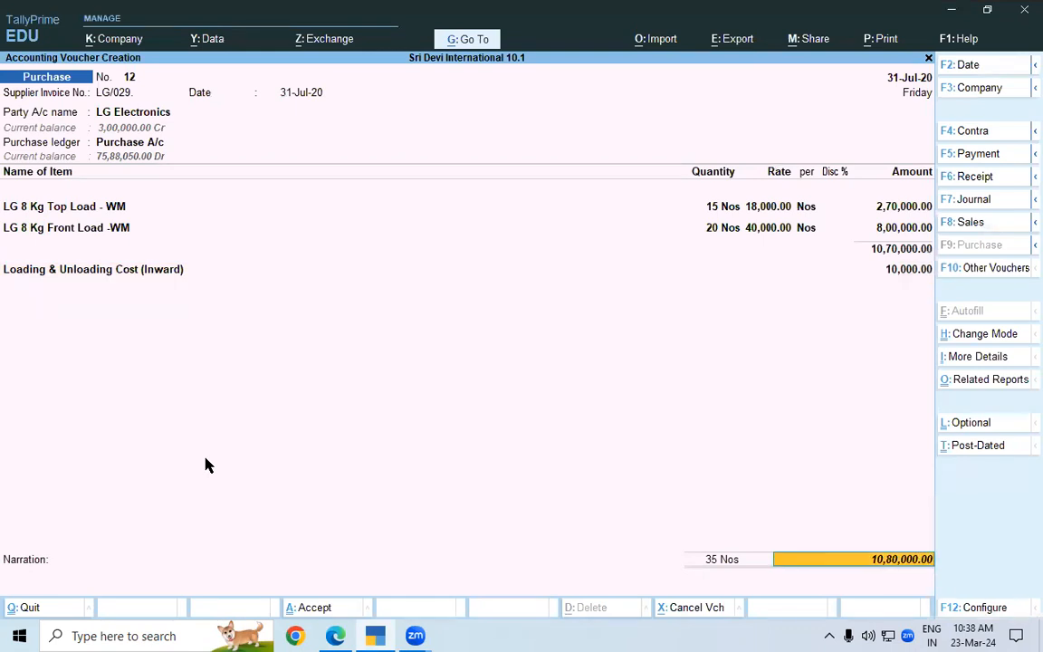
# Accept the bill-wise details for LG Electronics as New Ref LG/029., leave the narration blank and save the purchase voucher
pyautogui.press('Return')
pyautogui.press('Return')
pyautogui.press('Return')
pyautogui.press('Return')
pyautogui.press('Return')
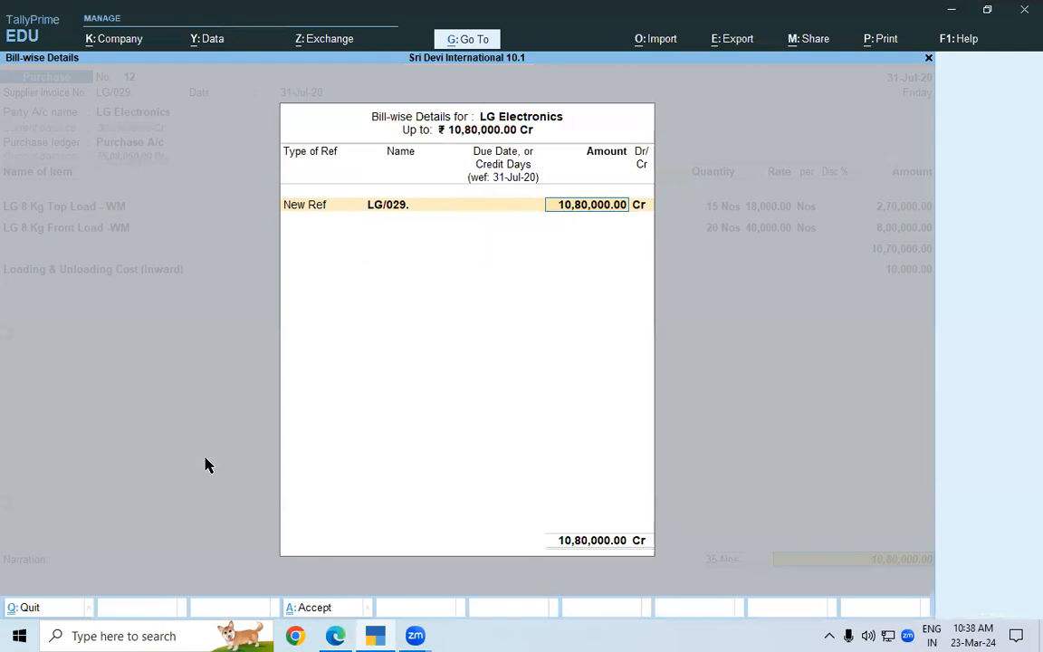
pyautogui.press('Return')
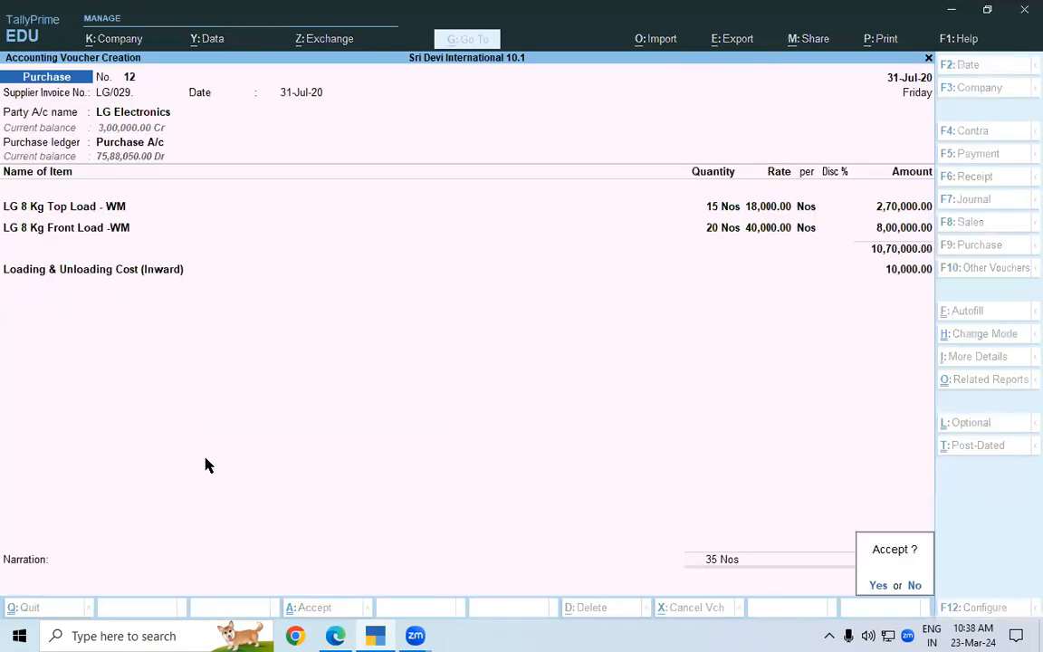
pyautogui.press('Return')
# Quit voucher creation and open the Stock Summary report in stock item-wise view
pyautogui.press('Escape')
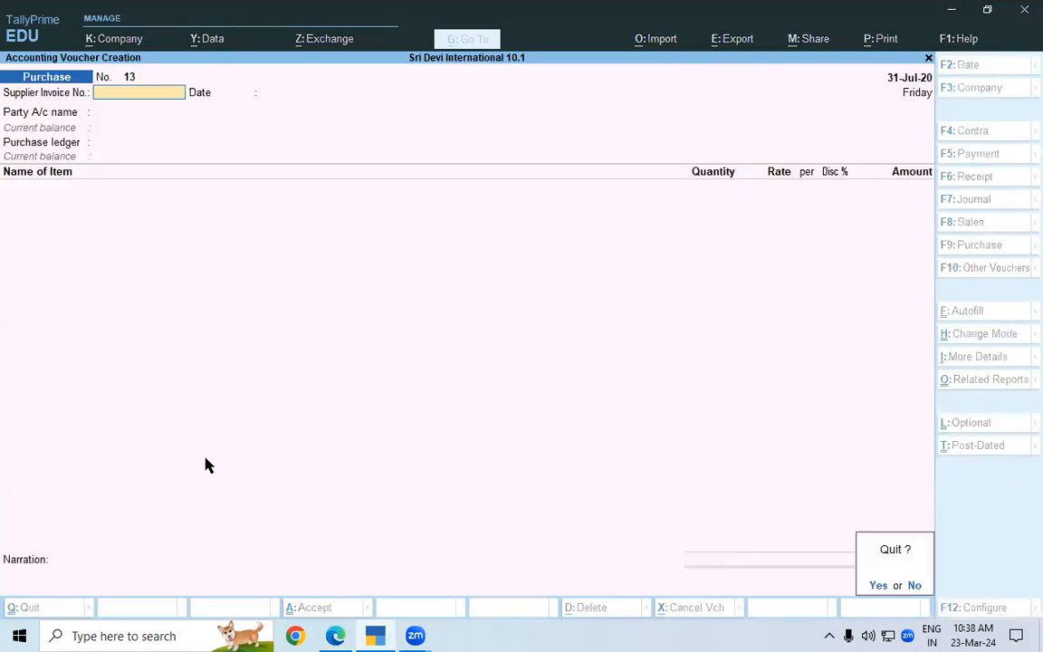
pyautogui.press('Return')
pyautogui.press('Down')
pyautogui.press('Down')
pyautogui.press('Down')
pyautogui.press('Down')
pyautogui.press('Down')
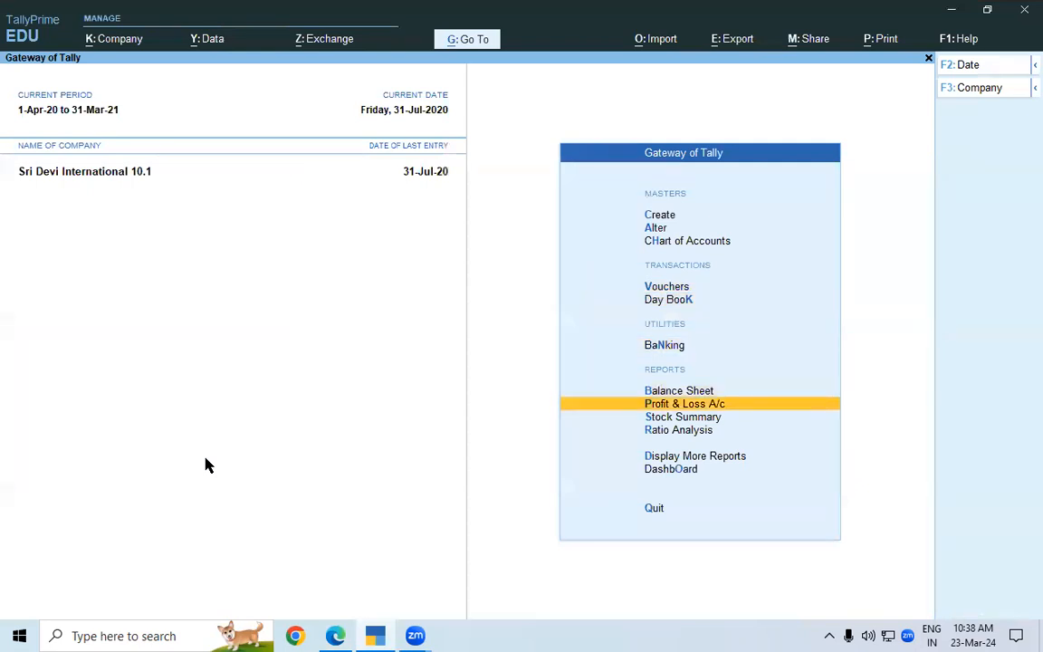
pyautogui.press('Return')
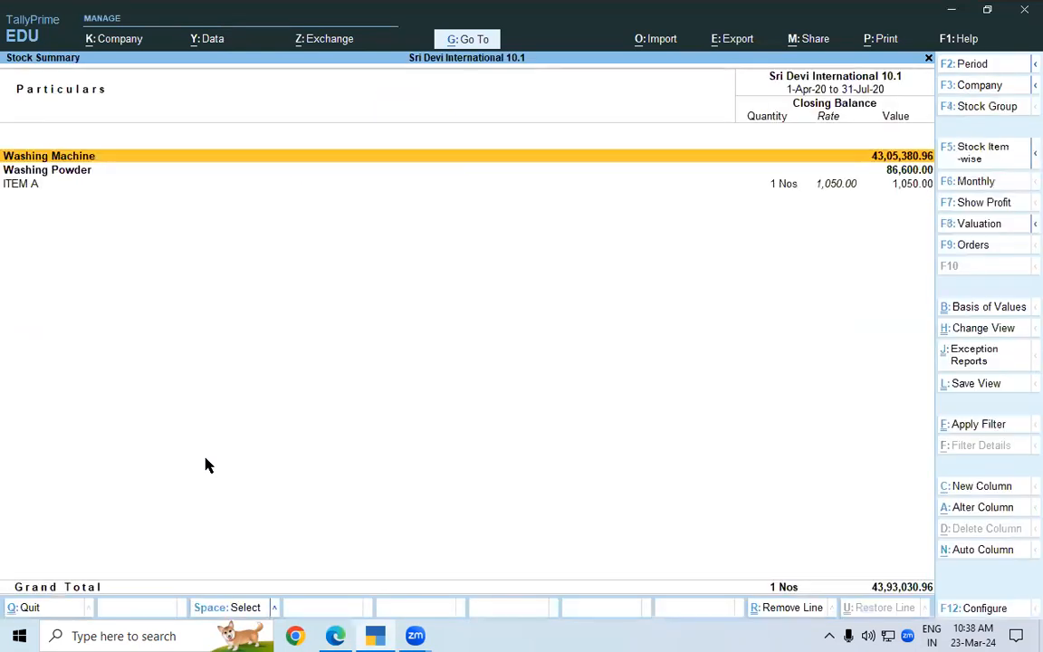
pyautogui.press('F5')
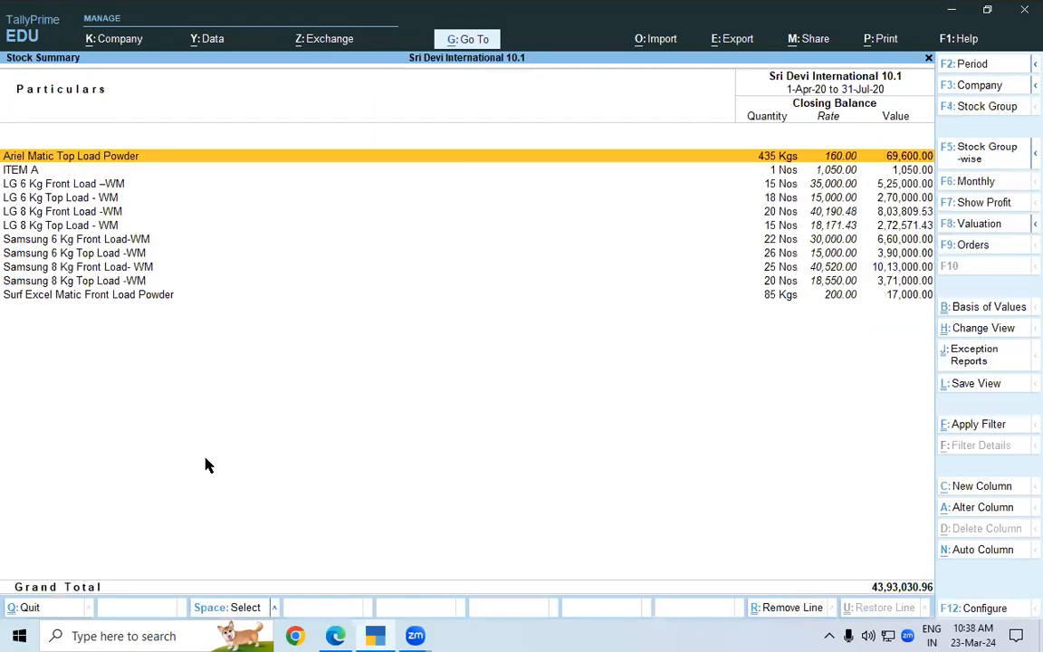
# Examine the closing rates of LG 8 Kg Front Load -WM and LG 8 Kg Top Load - WM against the purchase in the lesson PDF
pyautogui.click(335, 635)
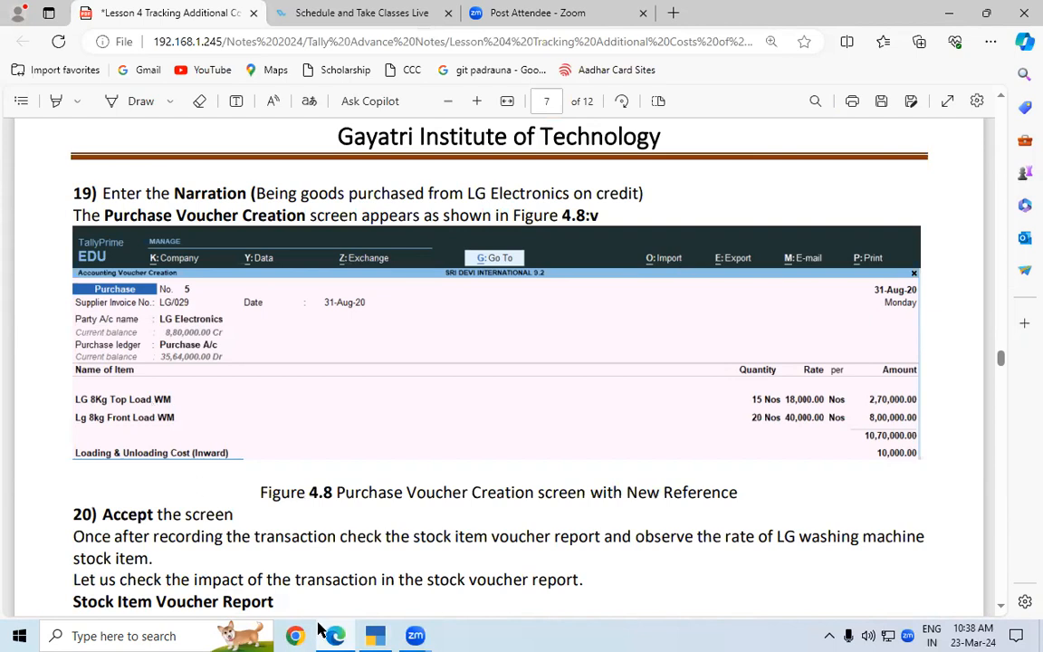
pyautogui.hotkey('alt', 'Tab')
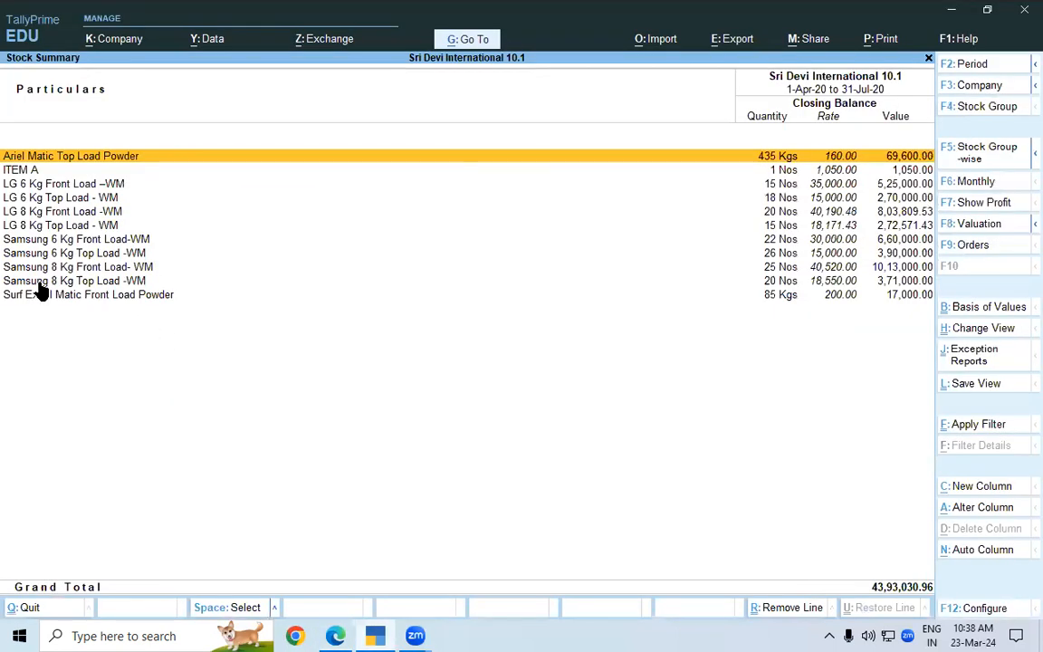
pyautogui.click(51, 217)
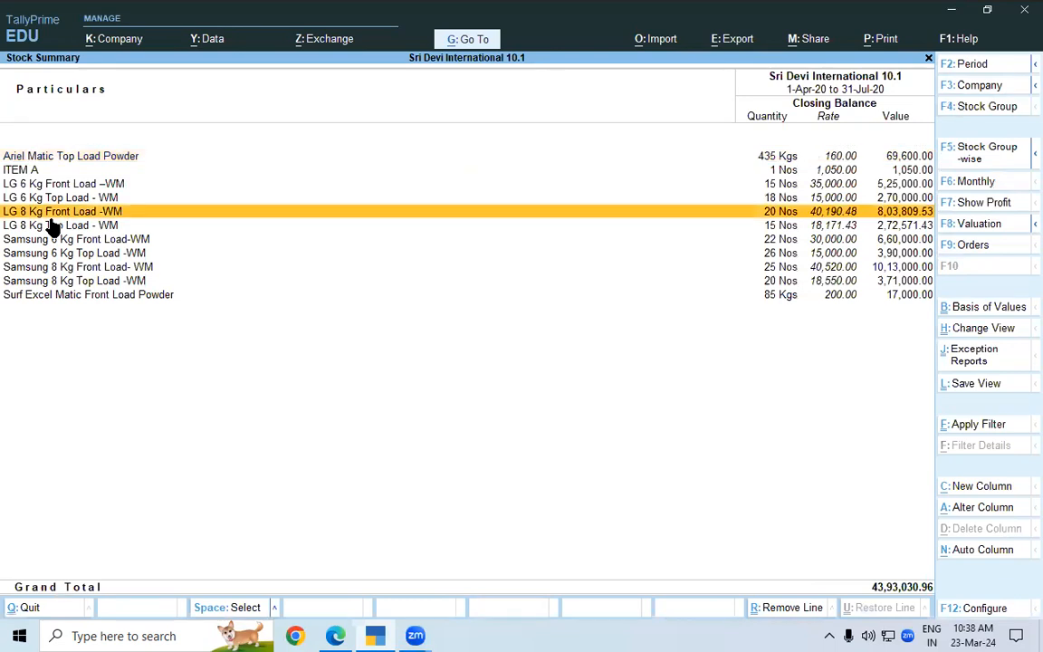
pyautogui.click(41, 227)
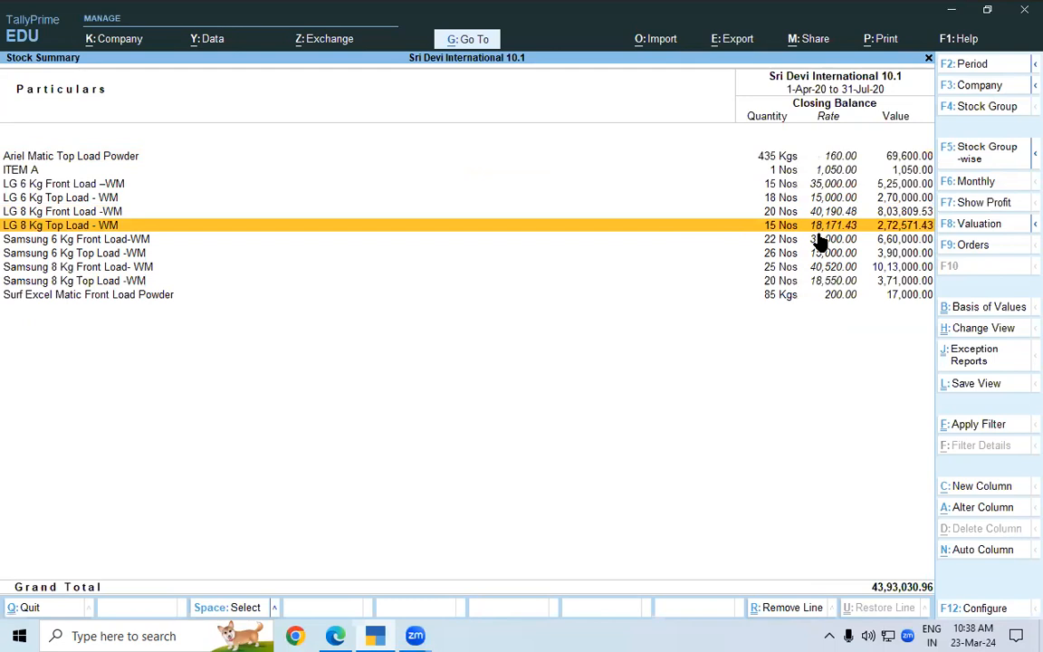
pyautogui.click(335, 636)
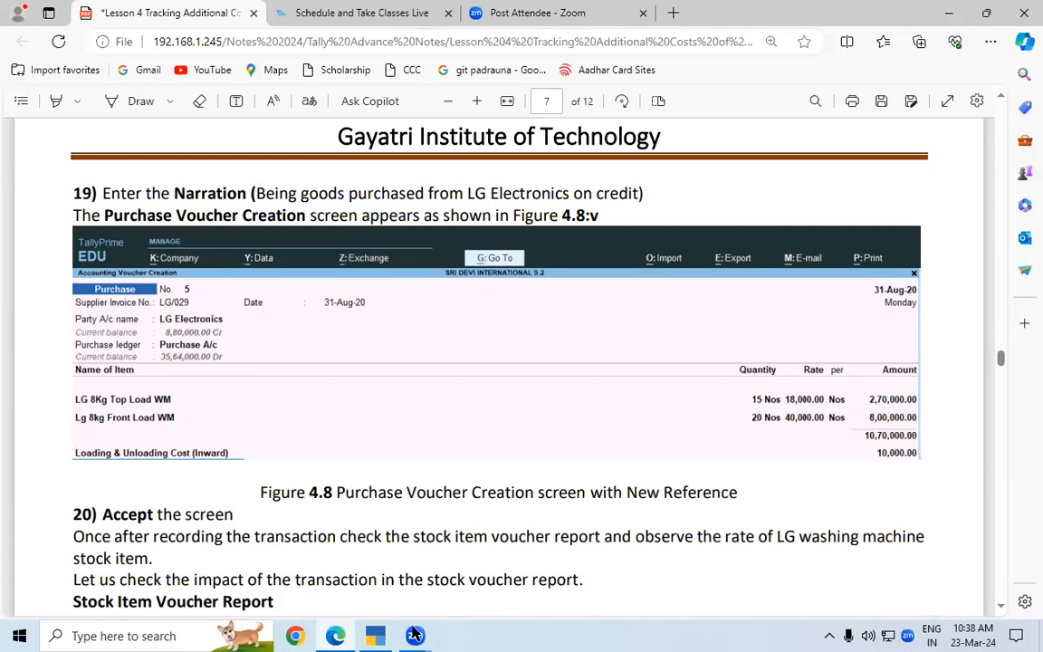
pyautogui.click(379, 636)
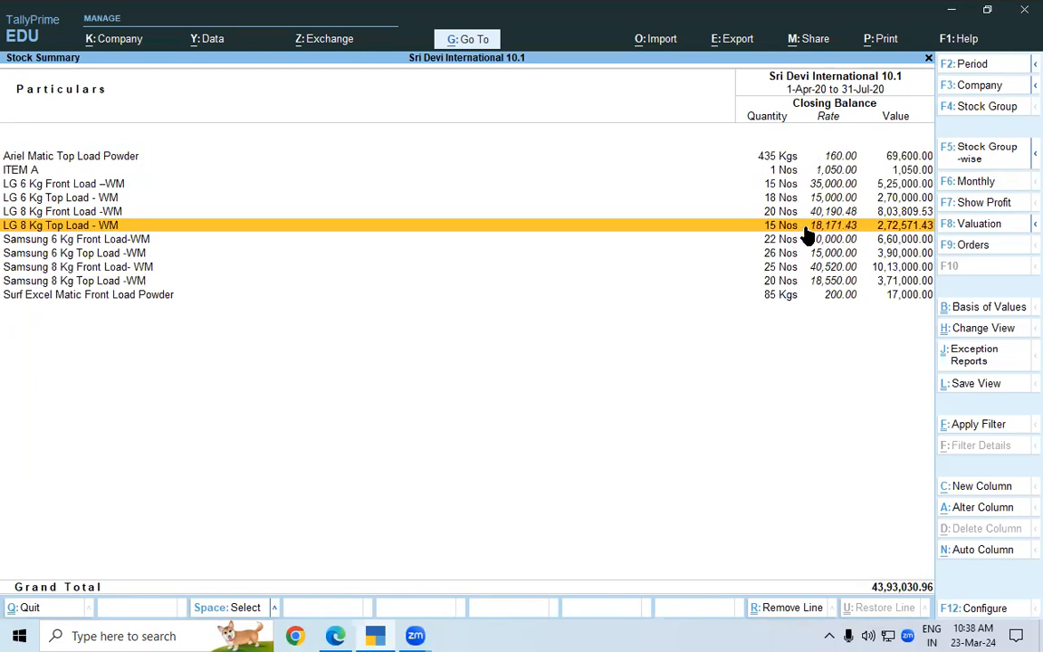
# Read the lesson PDF's instructions for reaching the Stock Item Voucher Report of the LG 8Kg Top Load-WM item
pyautogui.click(335, 635)
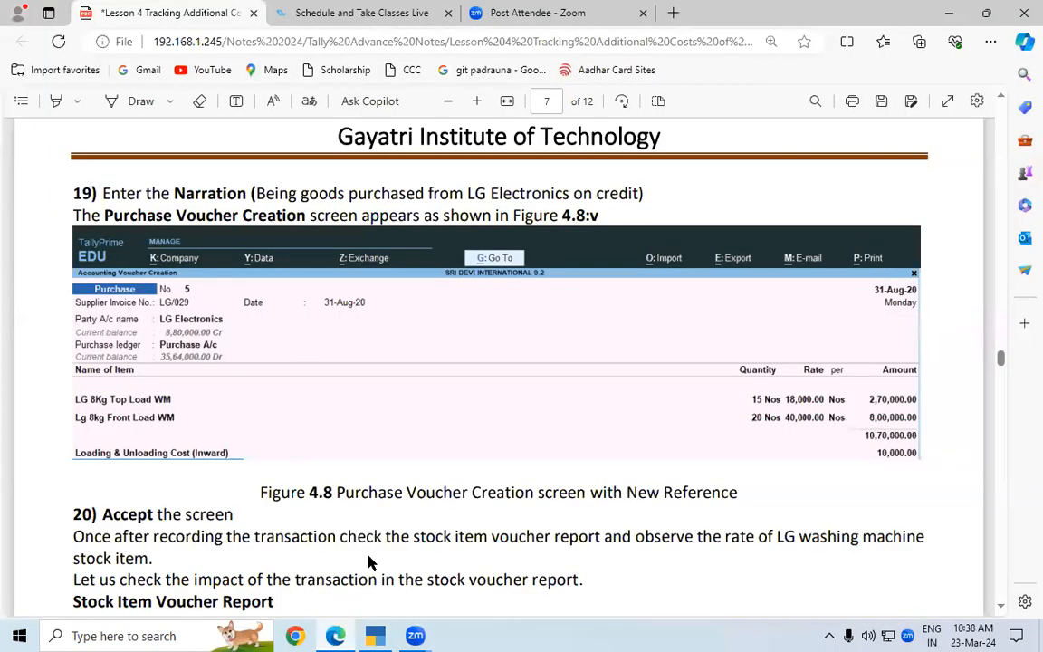
pyautogui.click(1000, 605)
pyautogui.scroll(-3, 1000, 609)
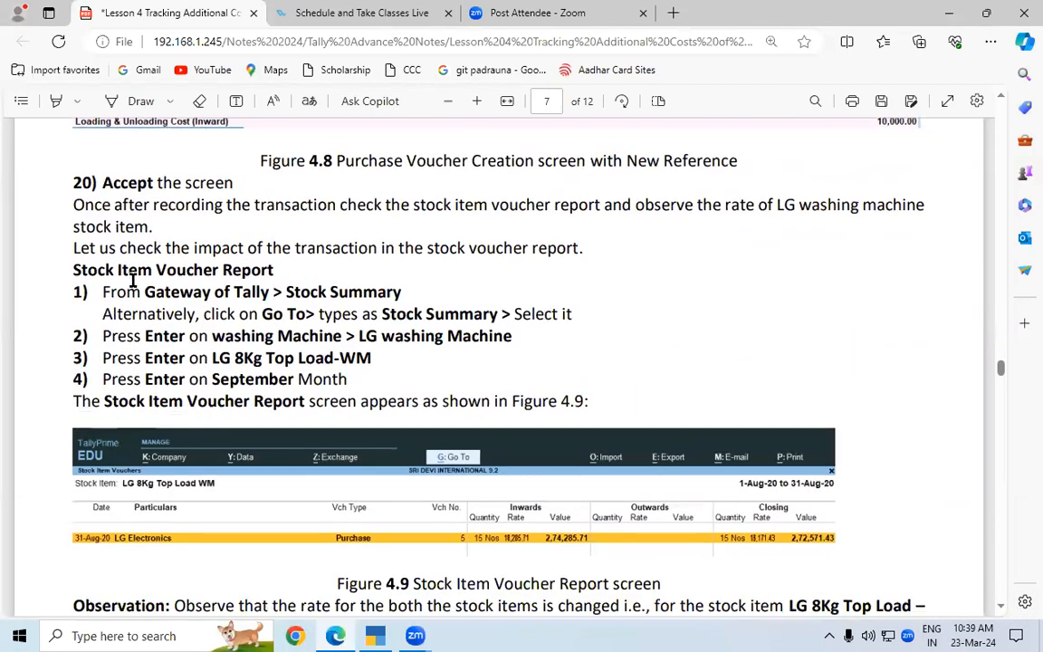
pyautogui.moveTo(119, 270); pyautogui.dragTo(264, 270)
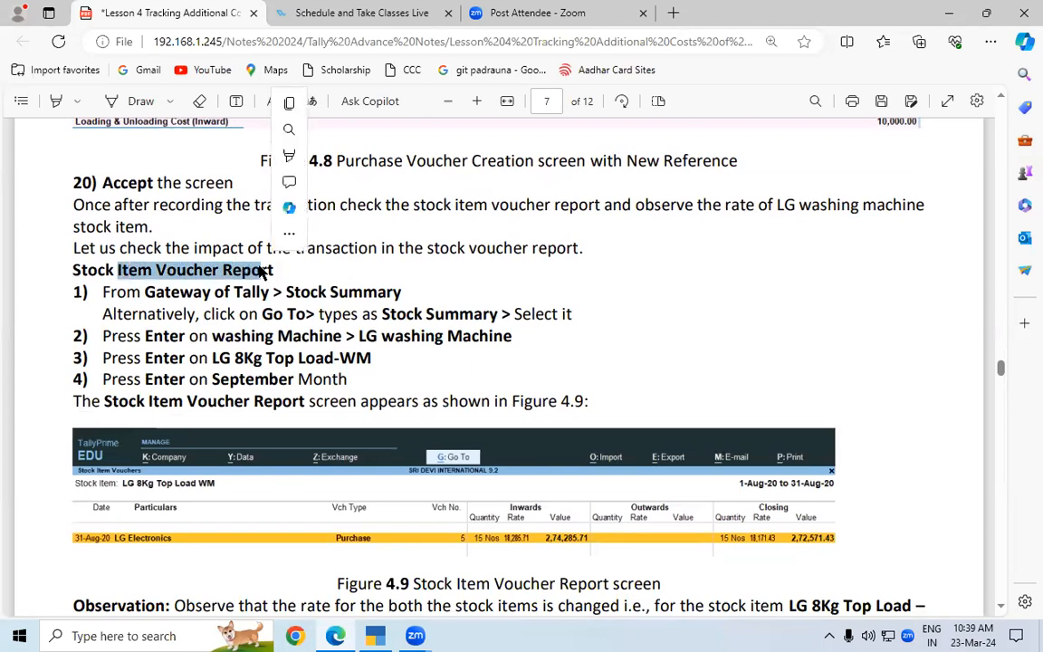
pyautogui.moveTo(193, 293); pyautogui.dragTo(402, 292)
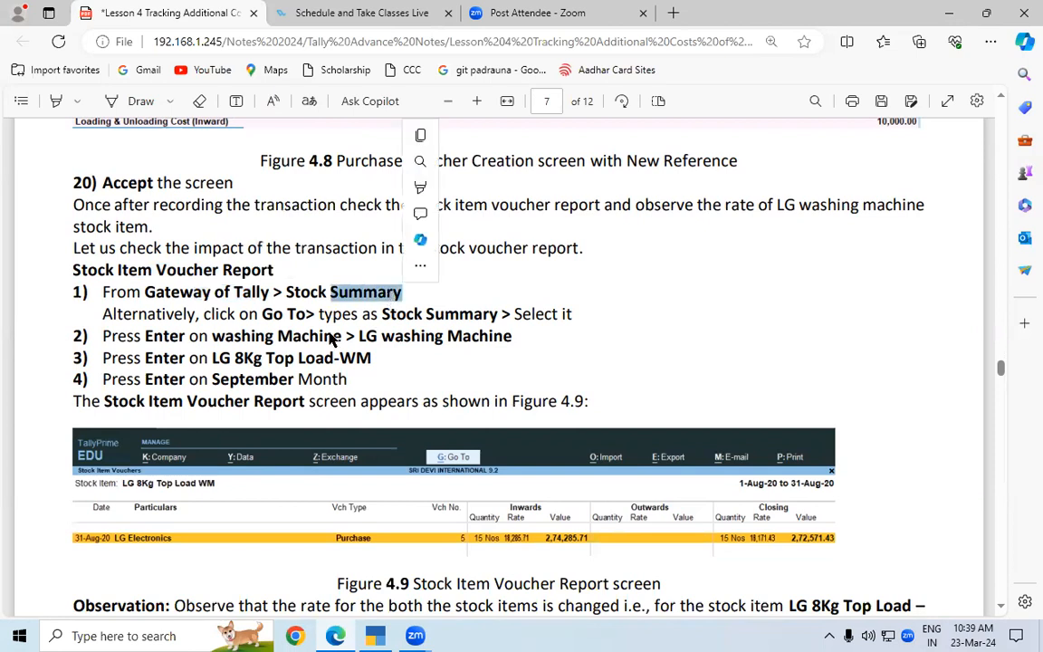
pyautogui.moveTo(272, 337); pyautogui.dragTo(292, 338)
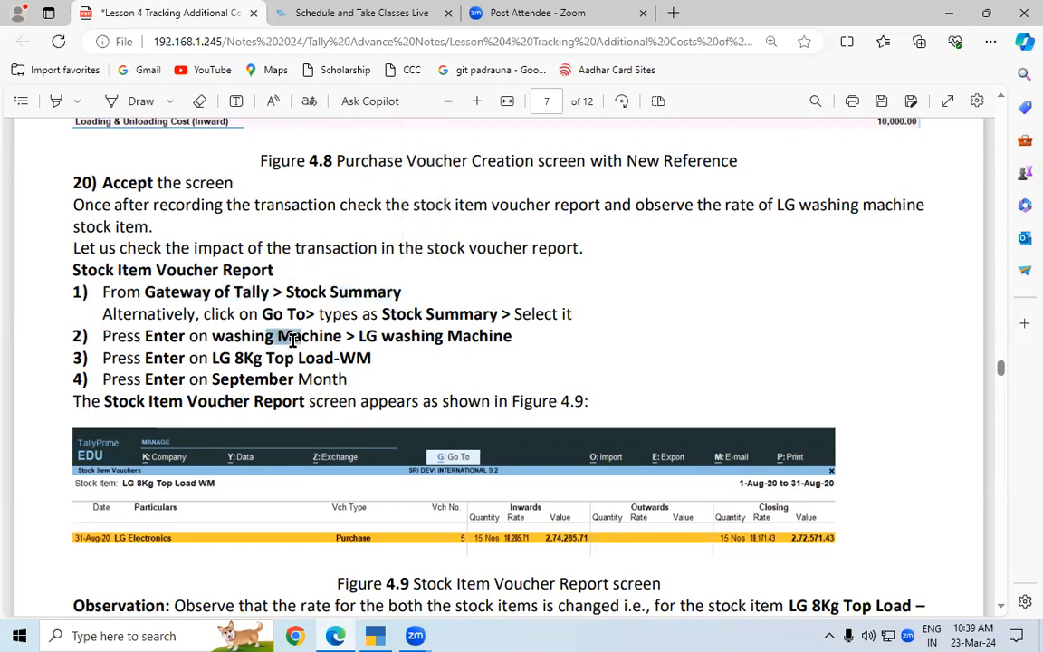
pyautogui.moveTo(191, 359); pyautogui.dragTo(293, 358)
pyautogui.moveTo(362, 358); pyautogui.dragTo(377, 358)
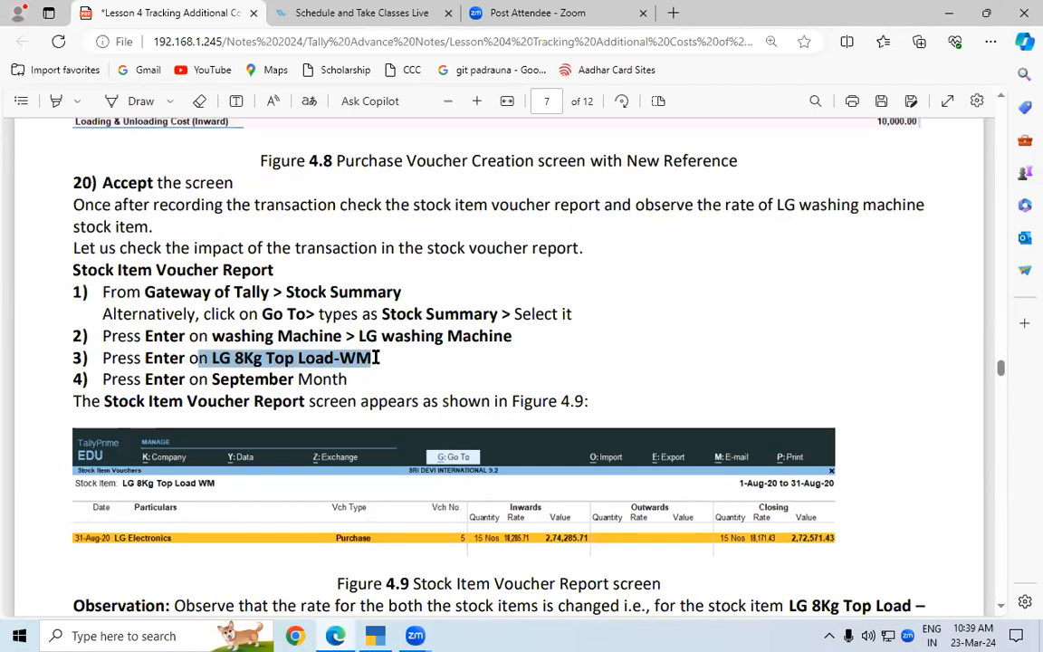
pyautogui.moveTo(228, 381); pyautogui.dragTo(291, 380)
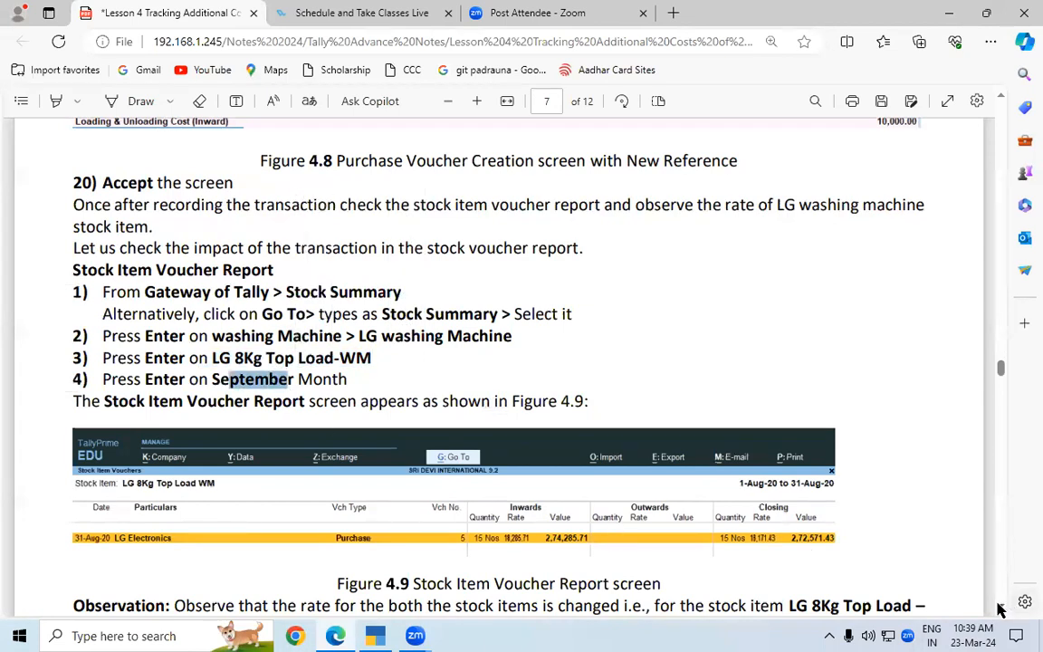
# Study the lesson's observation and calculation of how the loading and unloading cost is apportioned by quantity to the top-load item
pyautogui.scroll(-3, 1002, 609)
pyautogui.scroll(-1, 1002, 610)
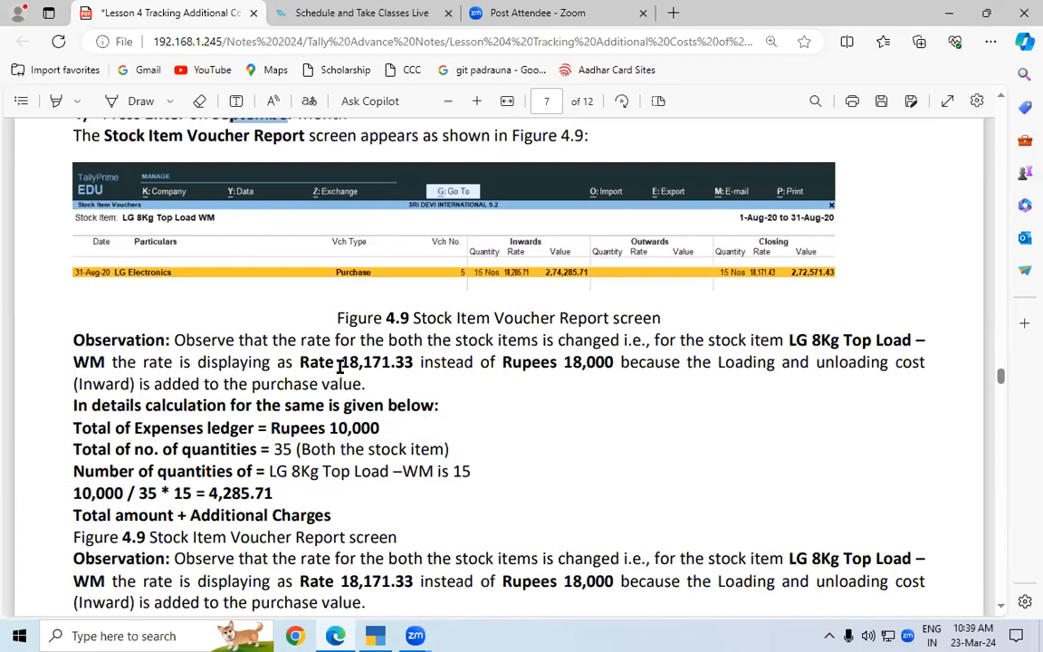
pyautogui.moveTo(342, 363); pyautogui.dragTo(414, 365)
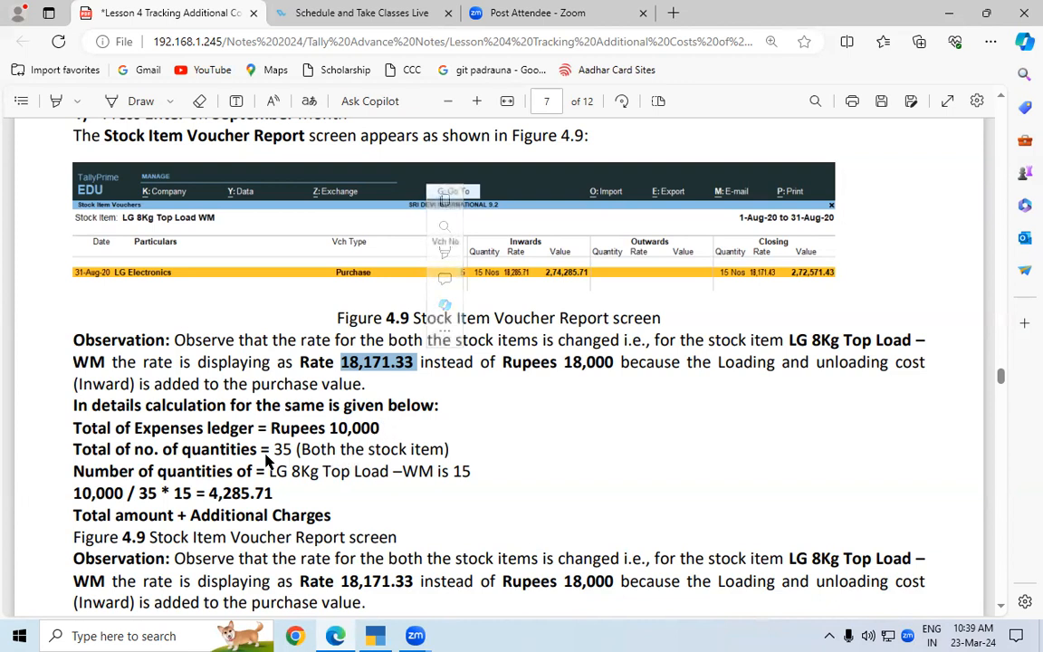
pyautogui.moveTo(340, 428); pyautogui.dragTo(380, 429)
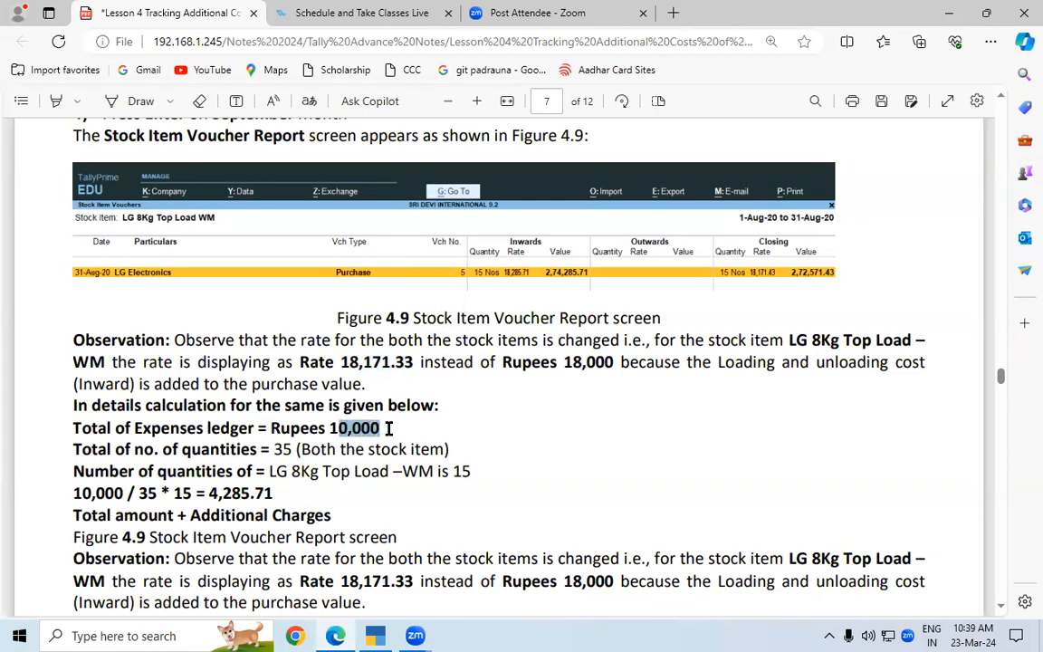
pyautogui.moveTo(274, 451); pyautogui.dragTo(297, 449)
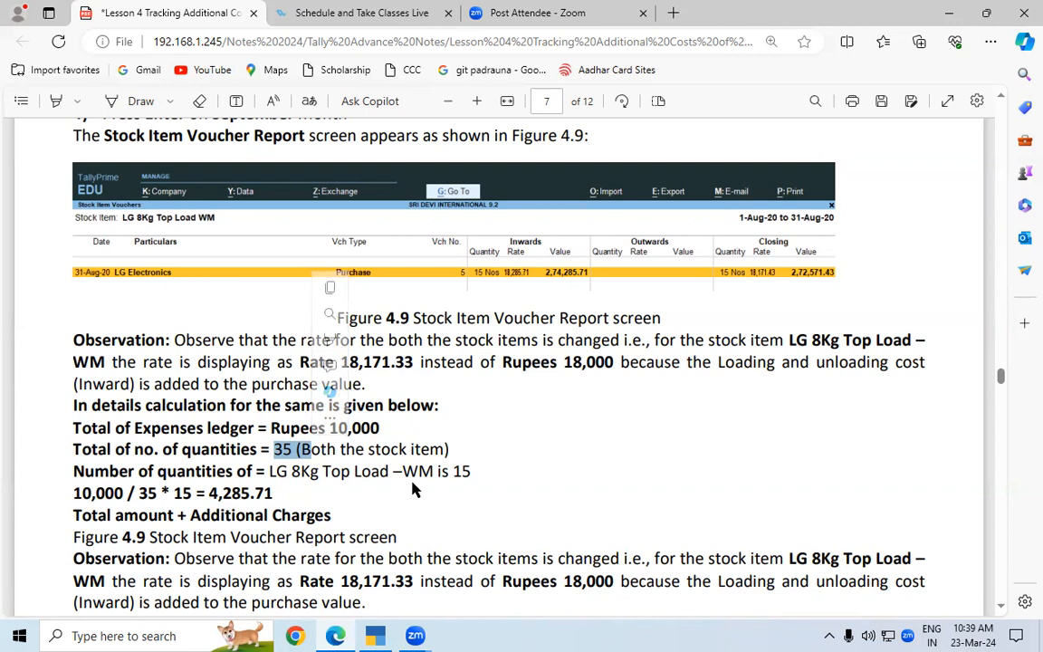
pyautogui.moveTo(269, 472); pyautogui.dragTo(389, 471)
pyautogui.moveTo(208, 493); pyautogui.dragTo(279, 493)
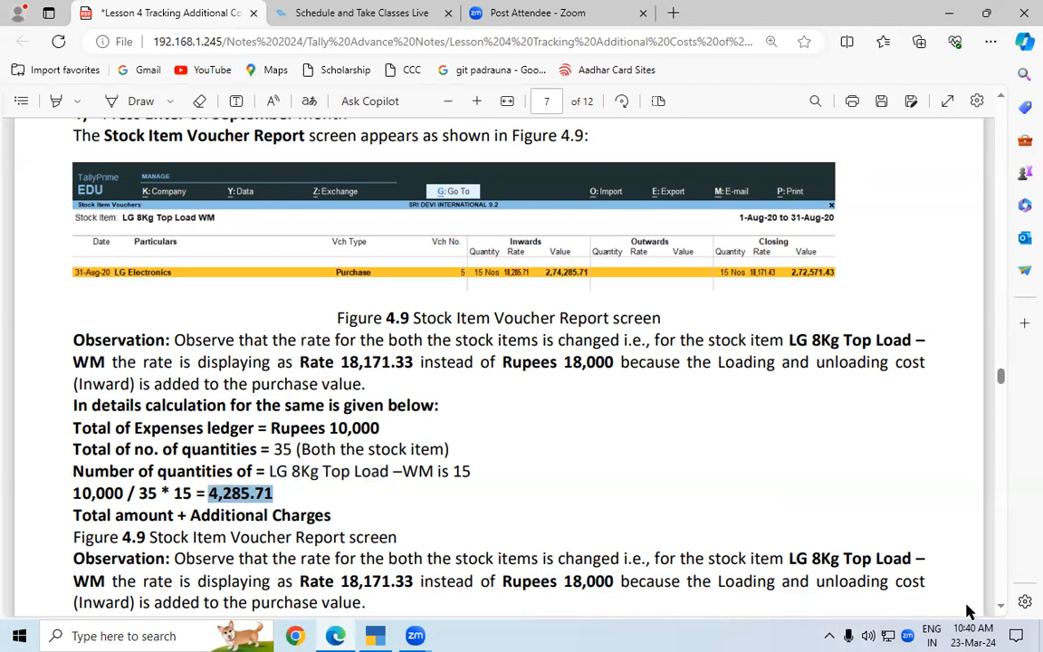
pyautogui.scroll(-5, 996, 610)
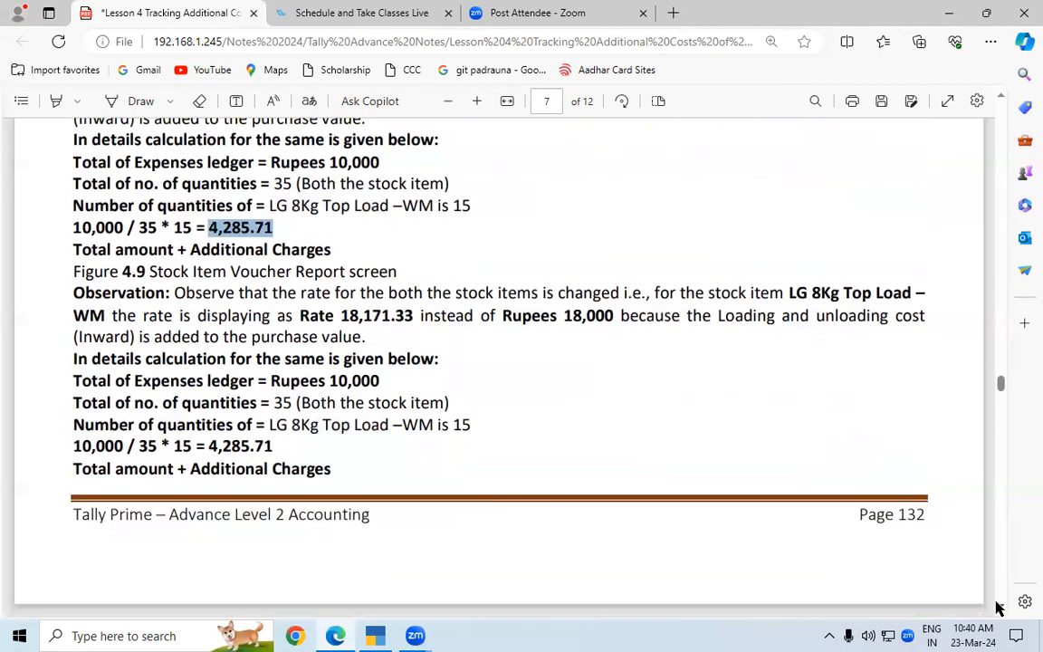
# Read the lesson's explanation of how the average cost method gives the closing rate from April-to-September inward value and quantity
pyautogui.scroll(-5, 996, 609)
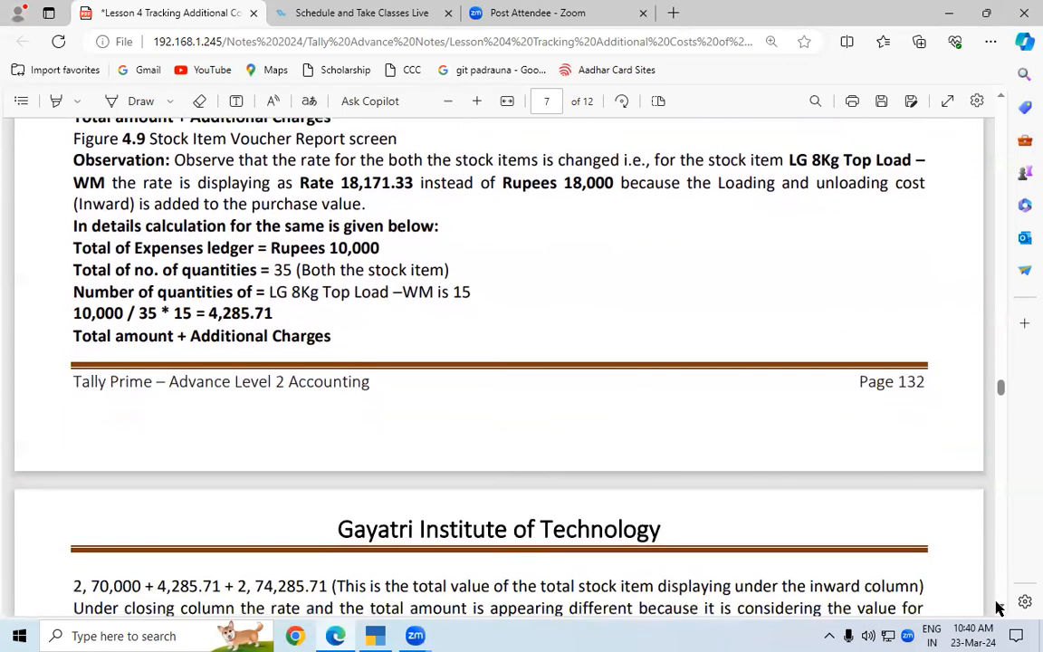
pyautogui.scroll(-1, 999, 609)
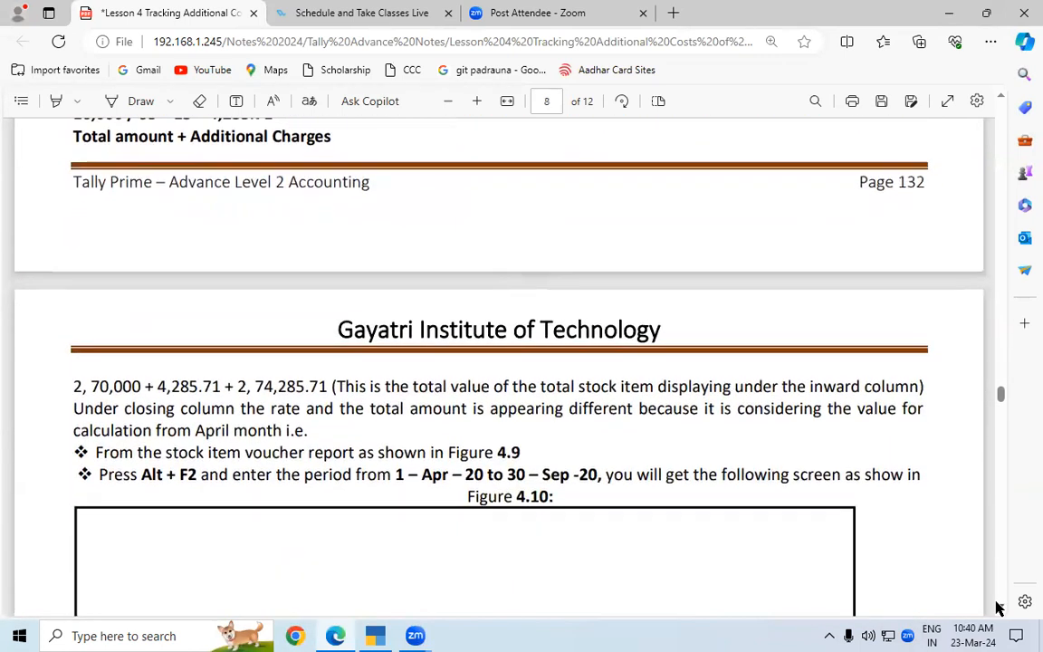
pyautogui.scroll(-4, 999, 608)
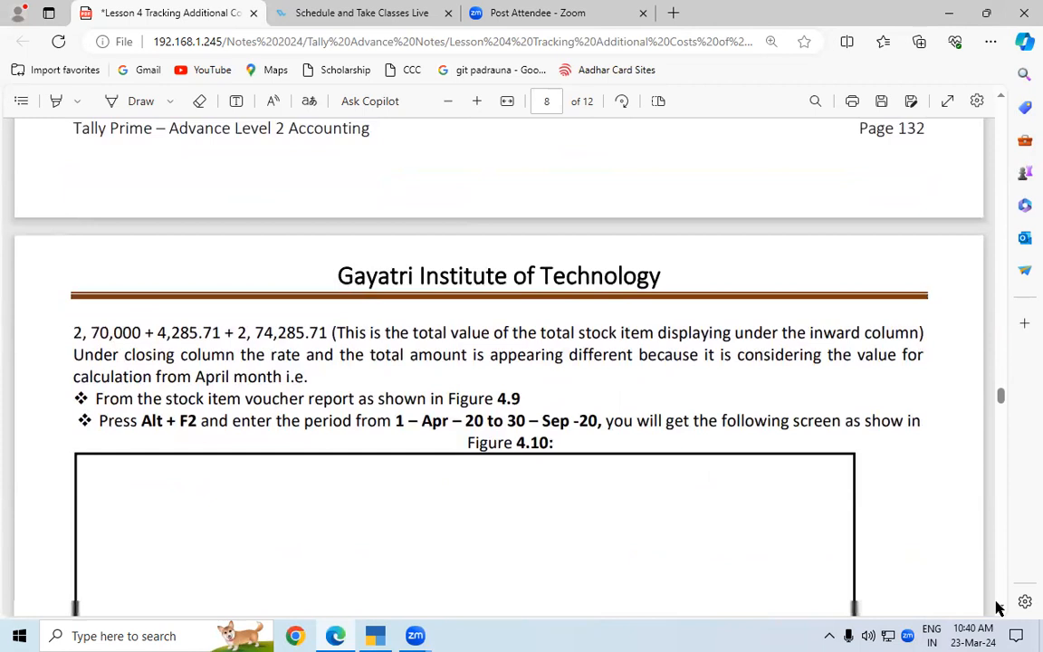
pyautogui.scroll(-3, 999, 609)
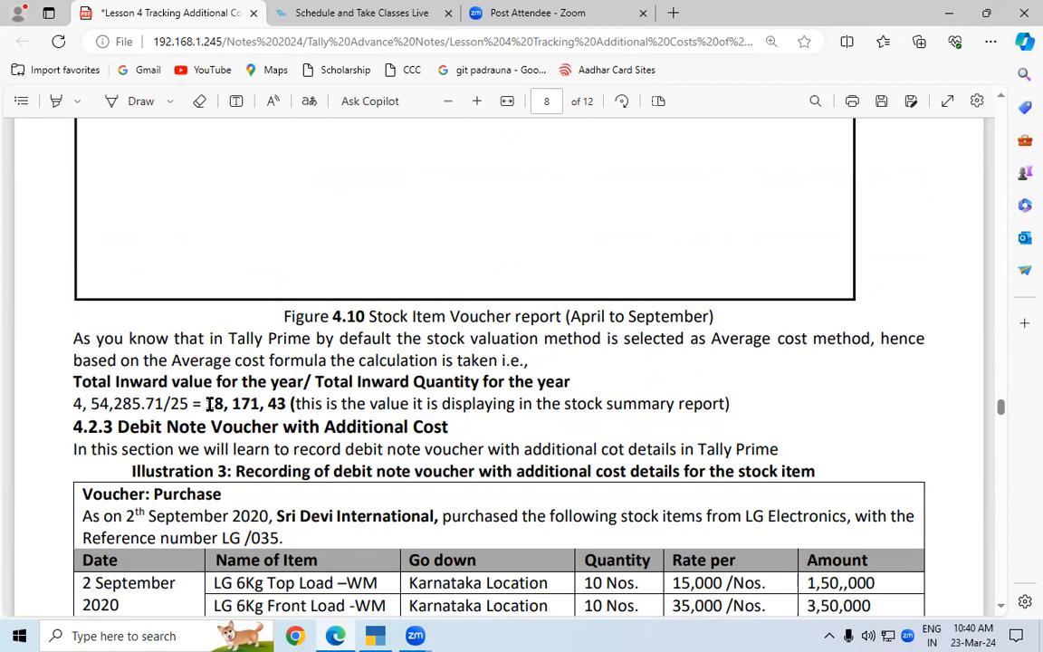
pyautogui.moveTo(208, 405); pyautogui.dragTo(286, 405)
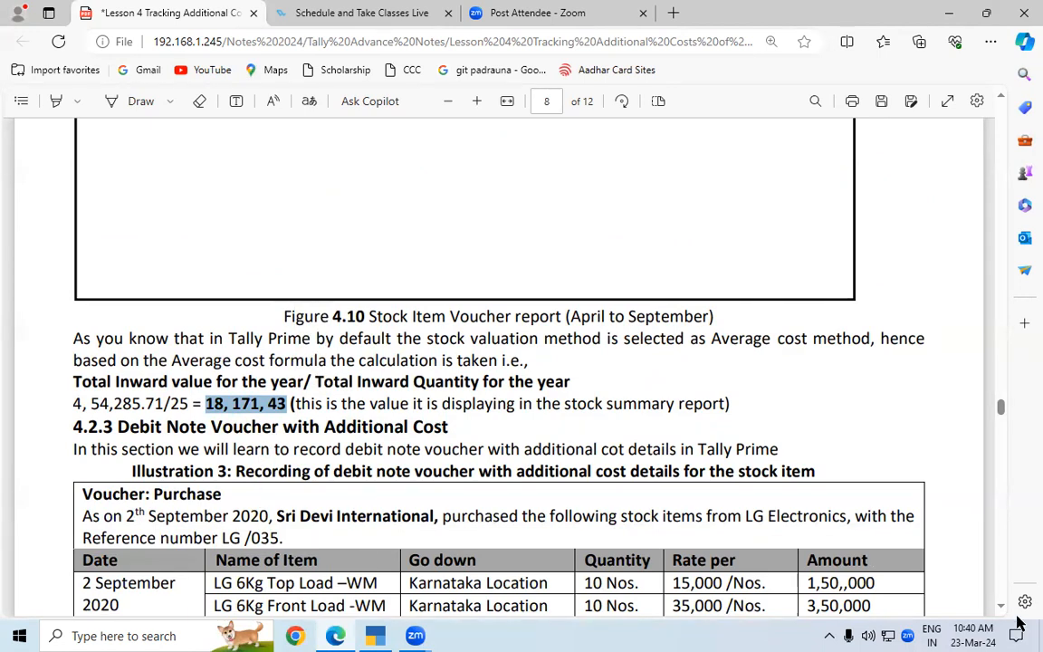
# Study Illustration 3 on the debit note with additional cost, comparing purchased and returned quantities and their loading and unloading costs
pyautogui.scroll(-3, 1001, 612)
pyautogui.scroll(-2, 1001, 613)
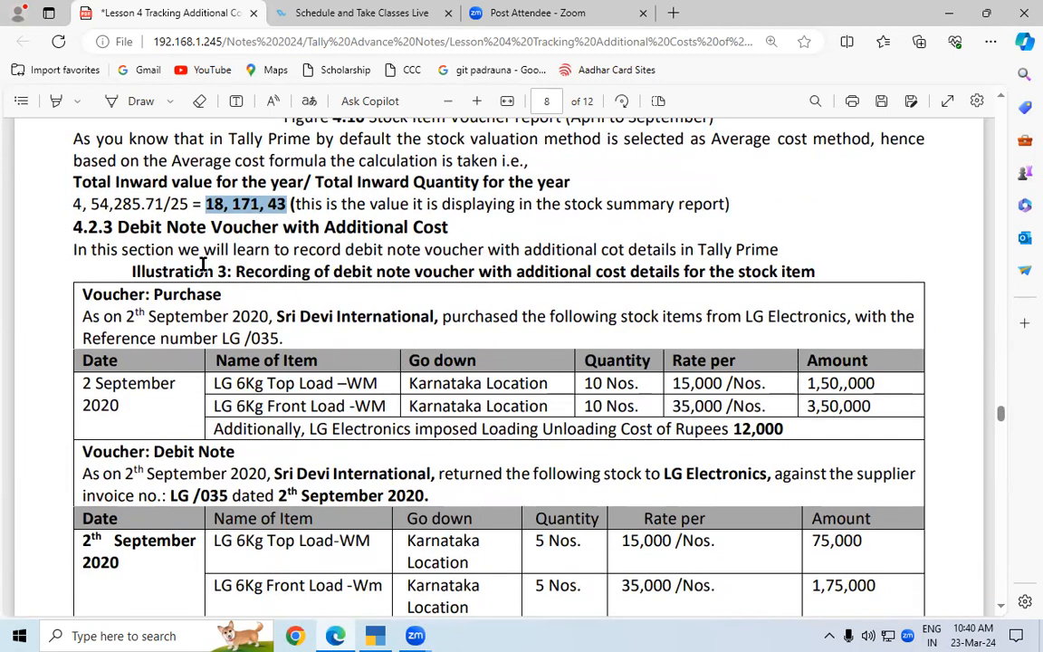
pyautogui.moveTo(117, 228); pyautogui.dragTo(437, 222)
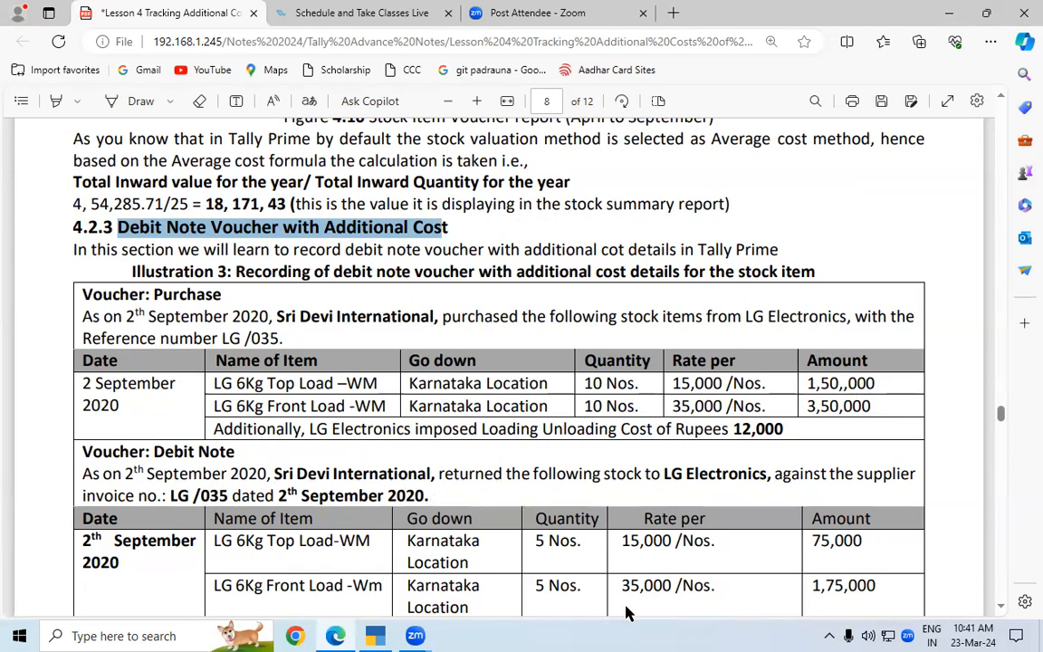
pyautogui.scroll(-3, 1002, 610)
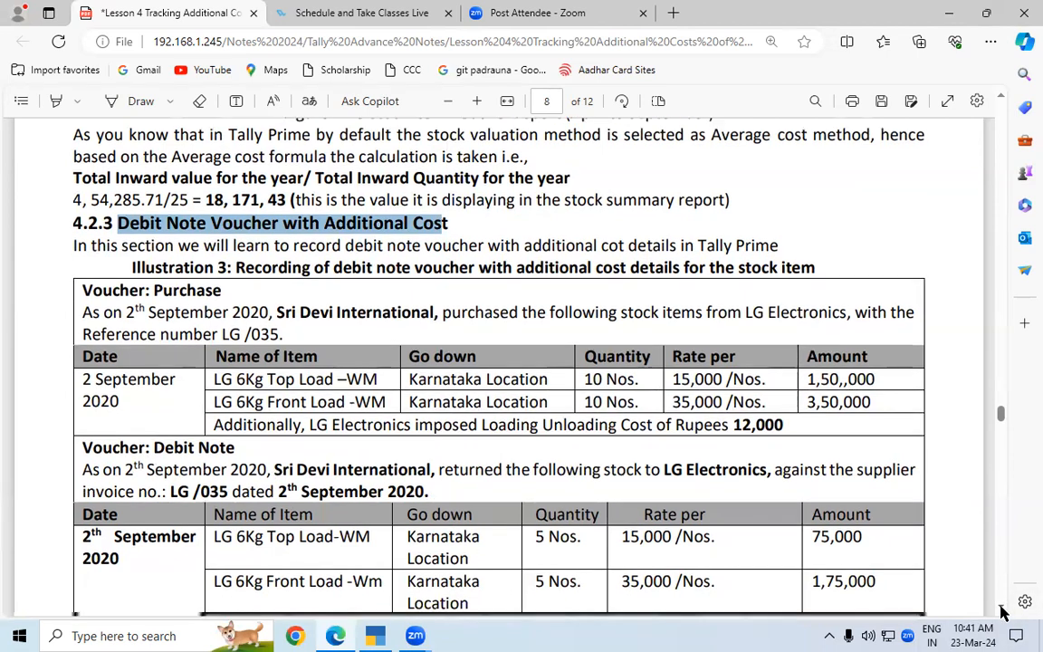
pyautogui.moveTo(585, 251); pyautogui.dragTo(612, 251)
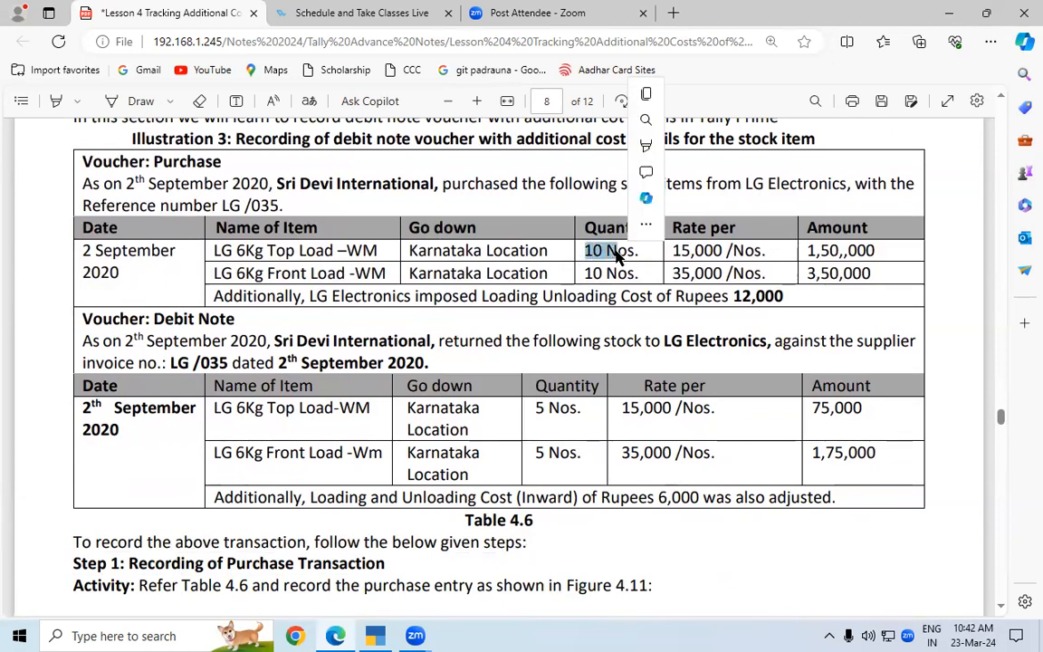
pyautogui.moveTo(735, 297); pyautogui.dragTo(777, 292)
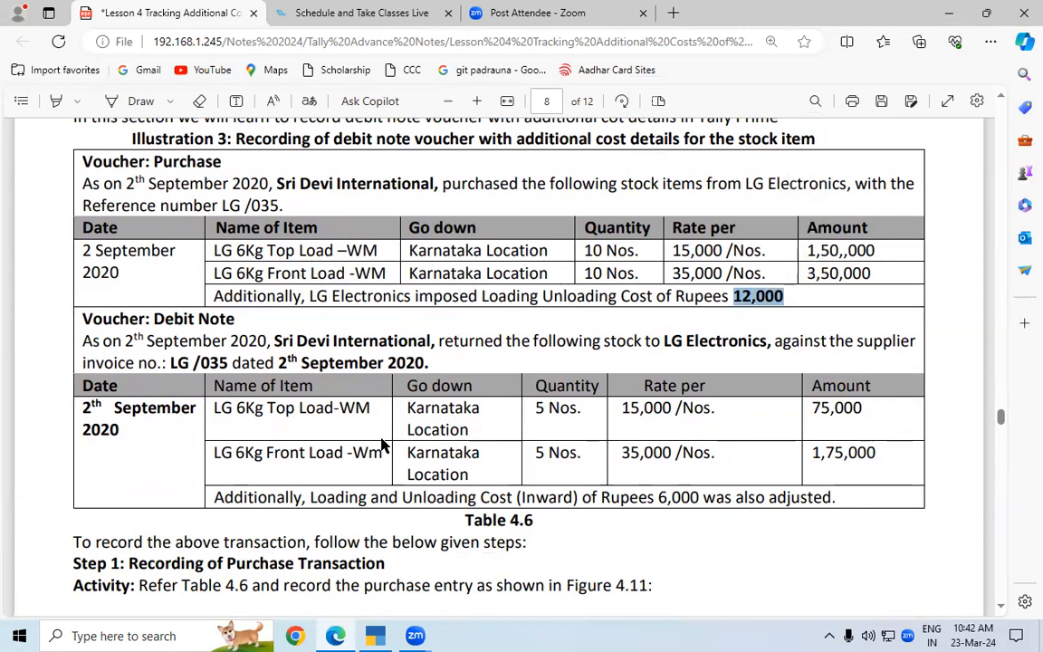
pyautogui.moveTo(496, 497); pyautogui.dragTo(572, 499)
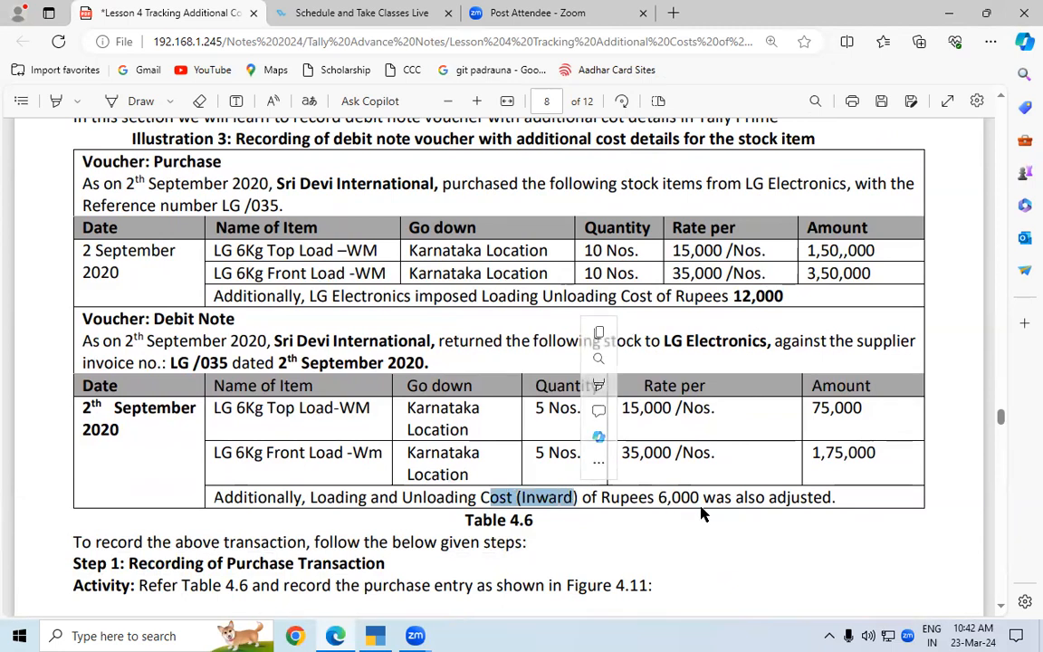
pyautogui.moveTo(660, 497); pyautogui.dragTo(704, 499)
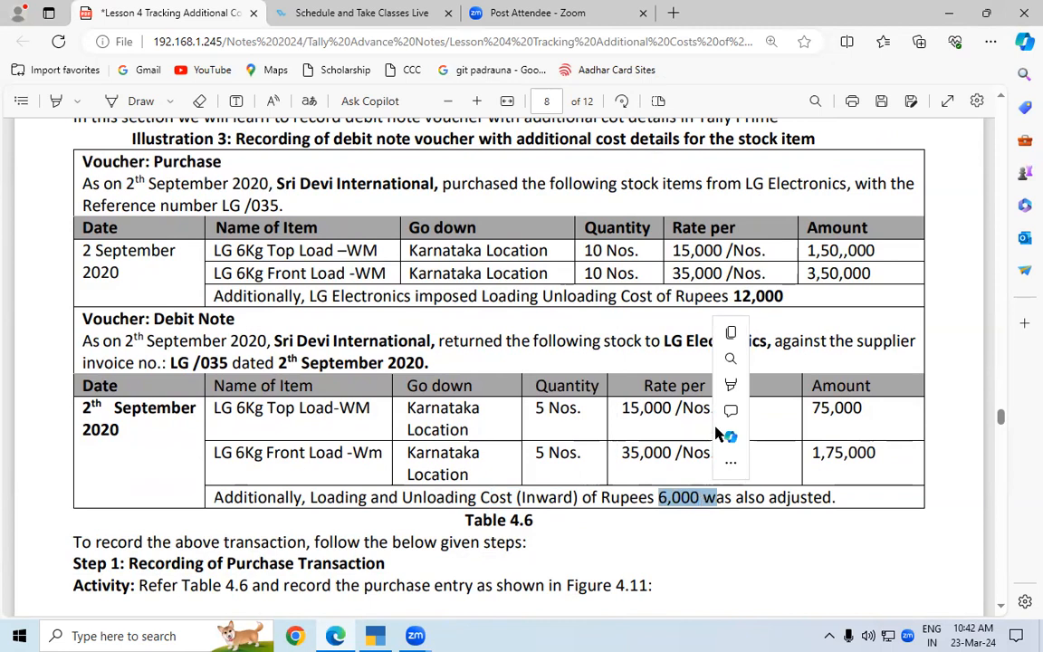
pyautogui.moveTo(735, 297); pyautogui.dragTo(792, 297)
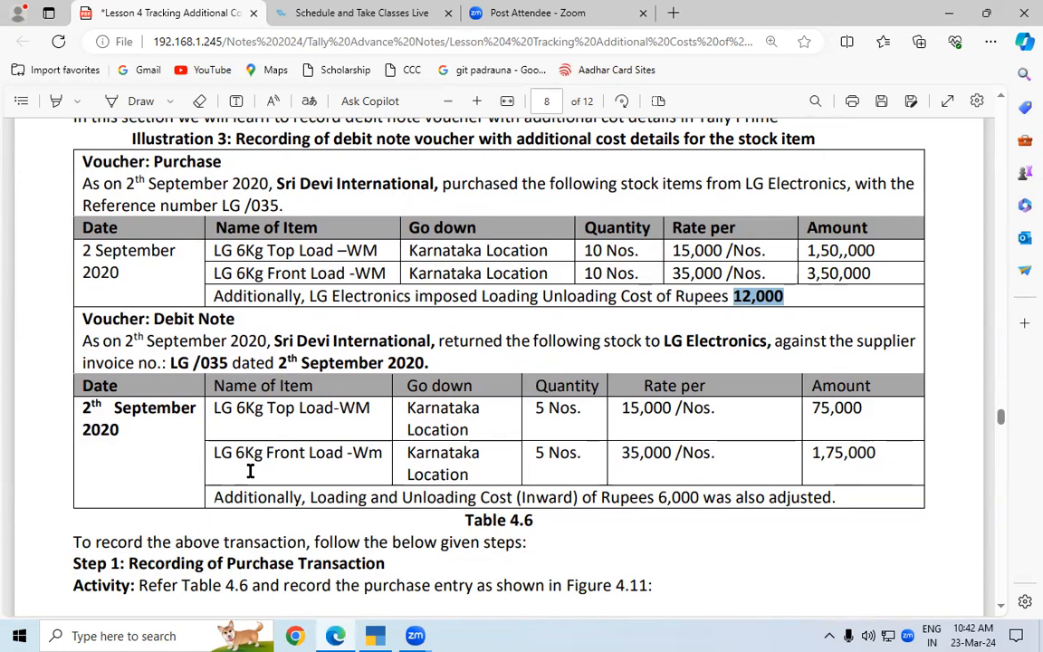
# Switch to TallyPrime, leave the Stock Summary report and open a new Purchase voucher
pyautogui.click(370, 634)
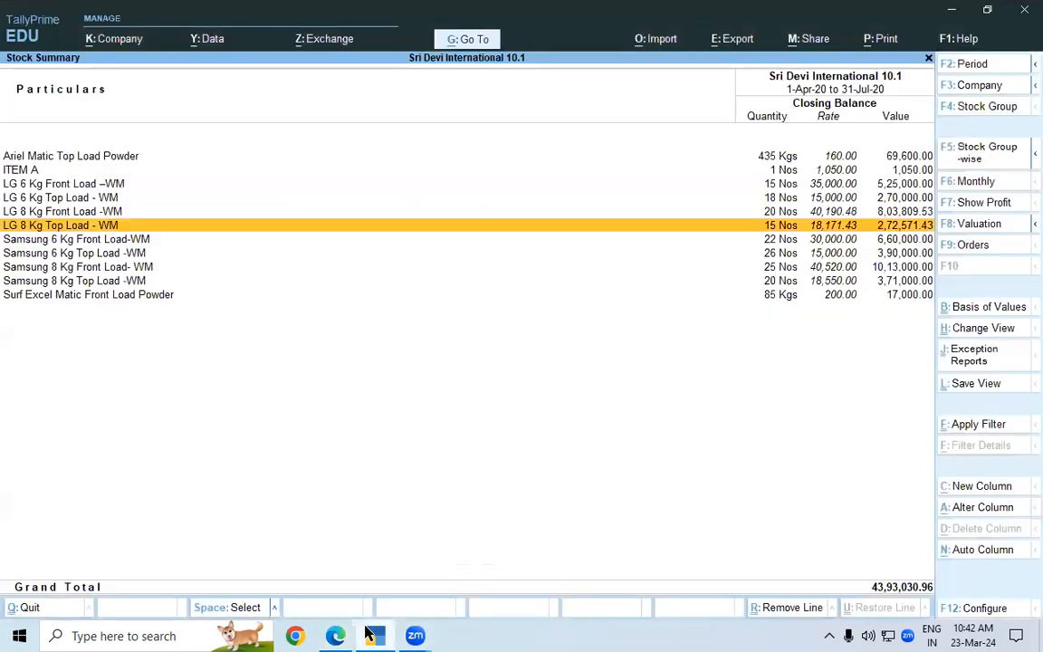
pyautogui.press('Escape')
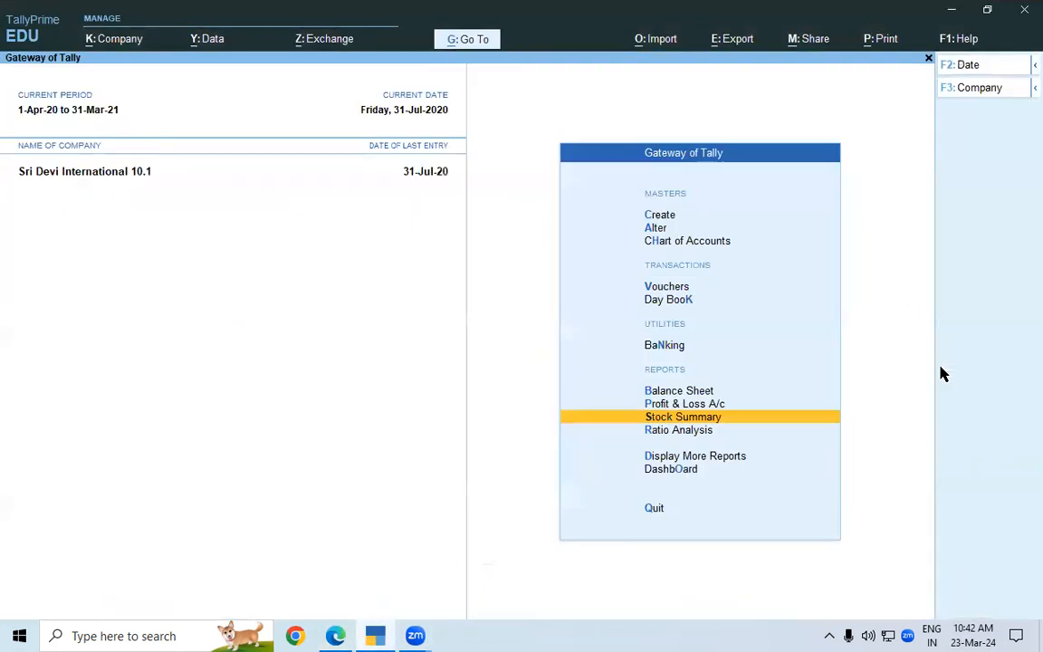
pyautogui.press('Up')
pyautogui.press('Up')
pyautogui.press('Up')
pyautogui.press('Up')
pyautogui.press('Up')
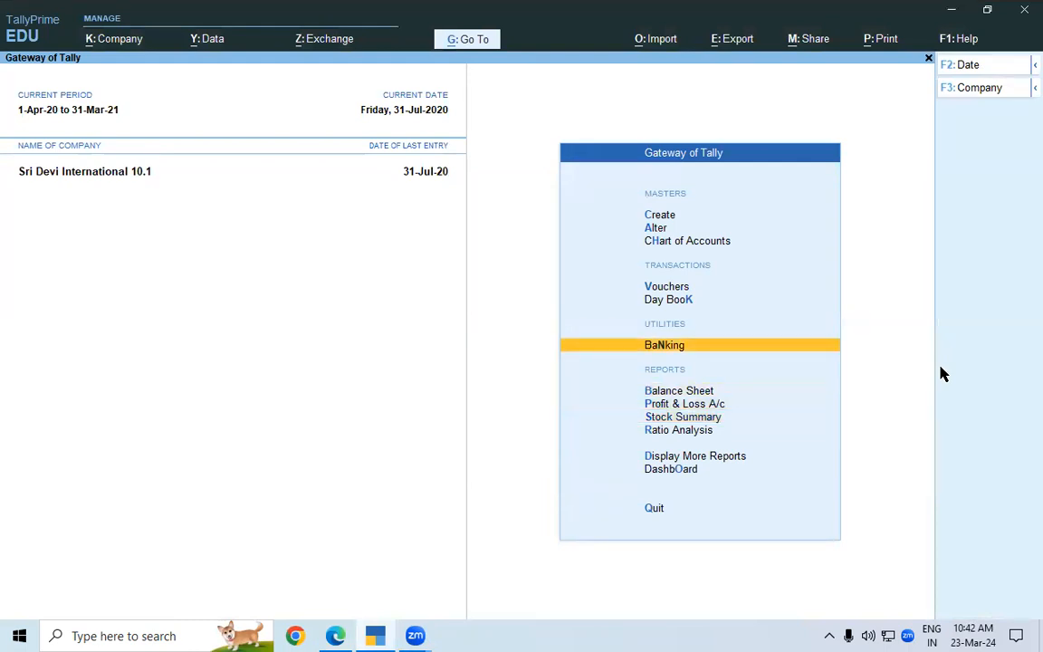
pyautogui.press('Return')
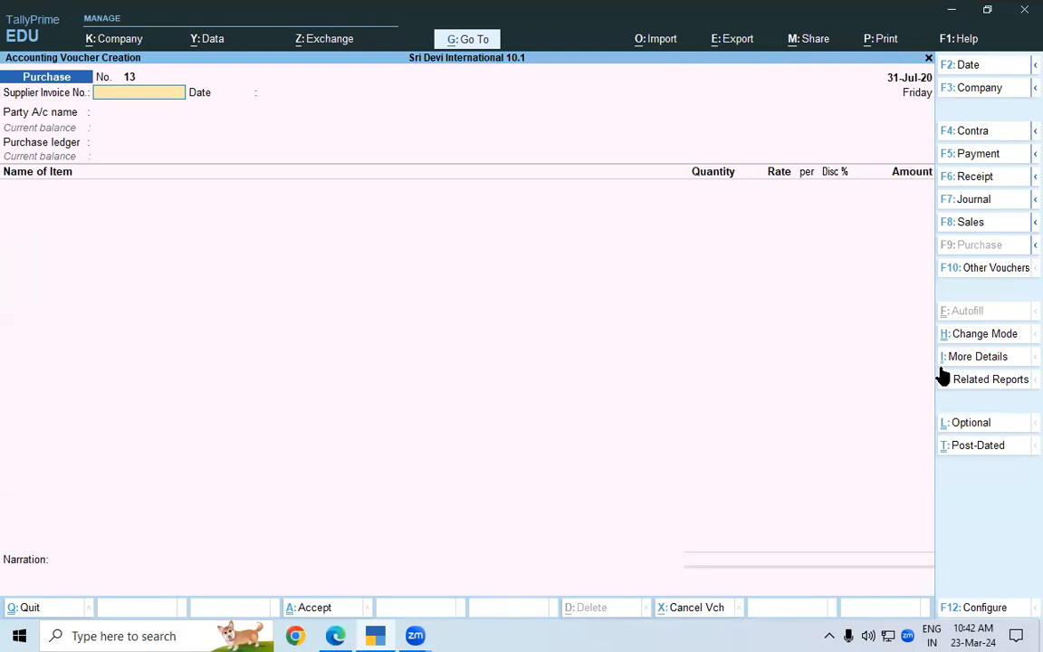
pyautogui.click(904, 8)
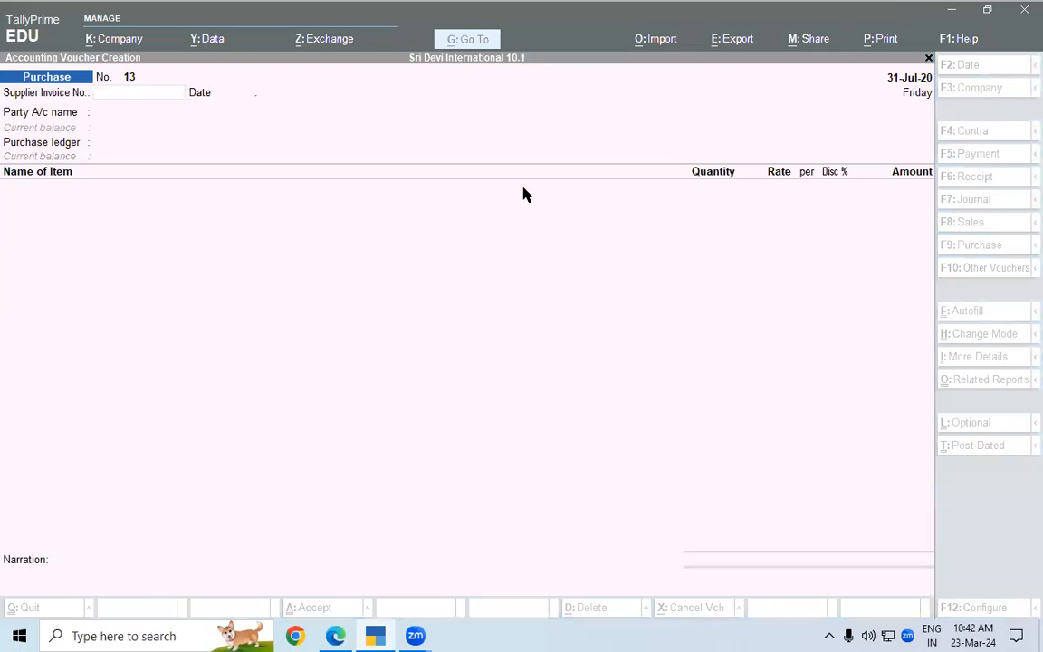
pyautogui.click(104, 97)
# Switch to the lesson PDF and copy the reference number LG /035 from the Illustration 3 purchase details
pyautogui.hotkey('alt', 'Tab')
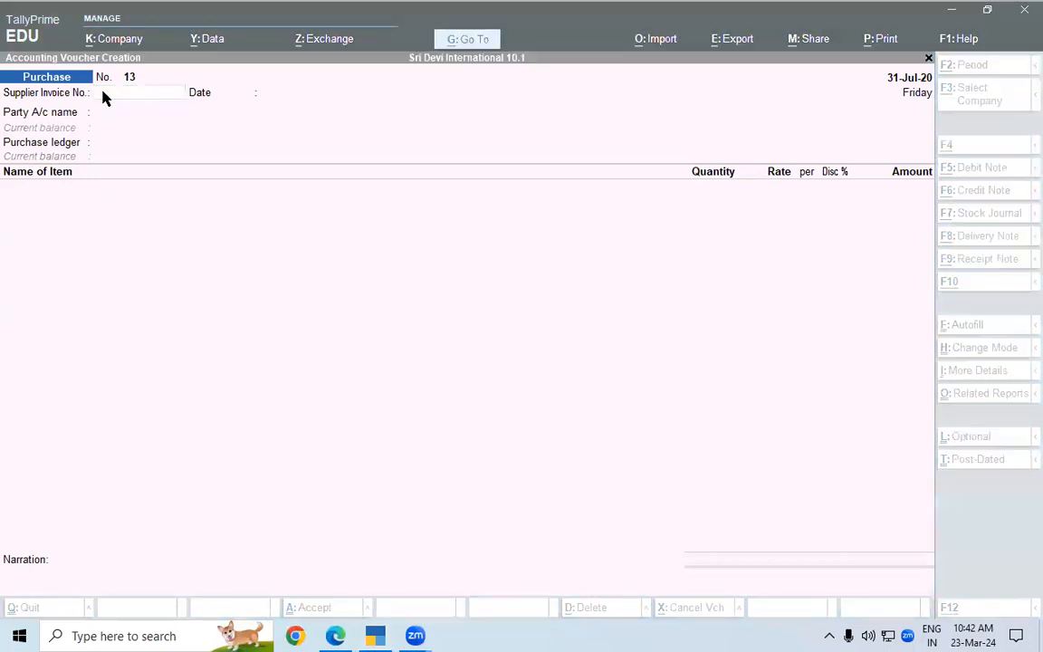
pyautogui.click(344, 635)
pyautogui.moveTo(221, 206); pyautogui.dragTo(276, 207)
pyautogui.hotkey('ctrl', 'c')
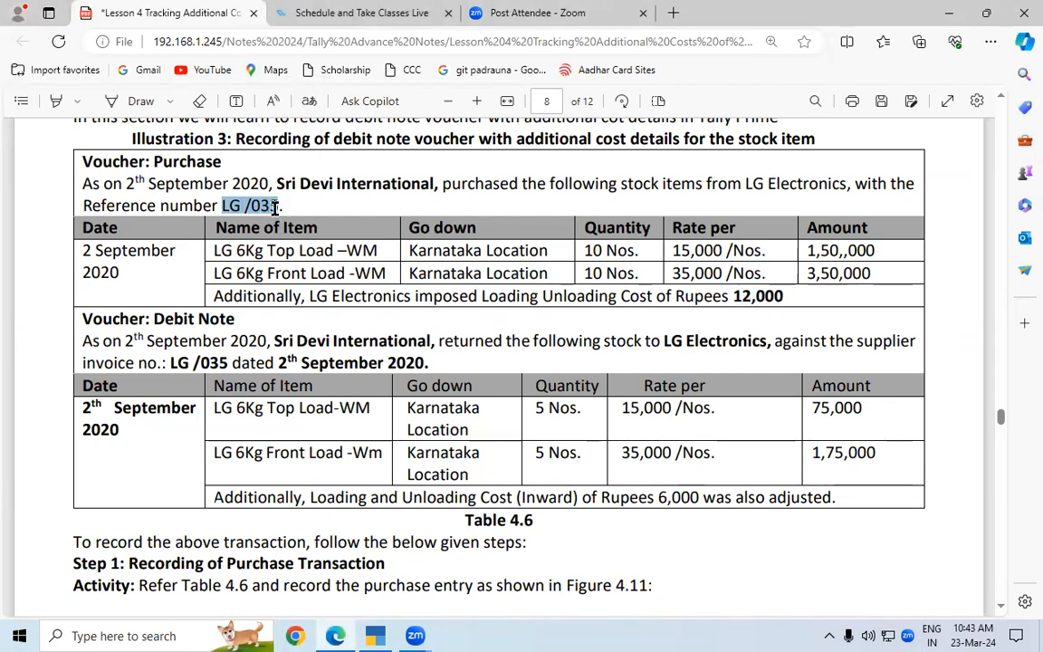
pyautogui.click(697, 68)
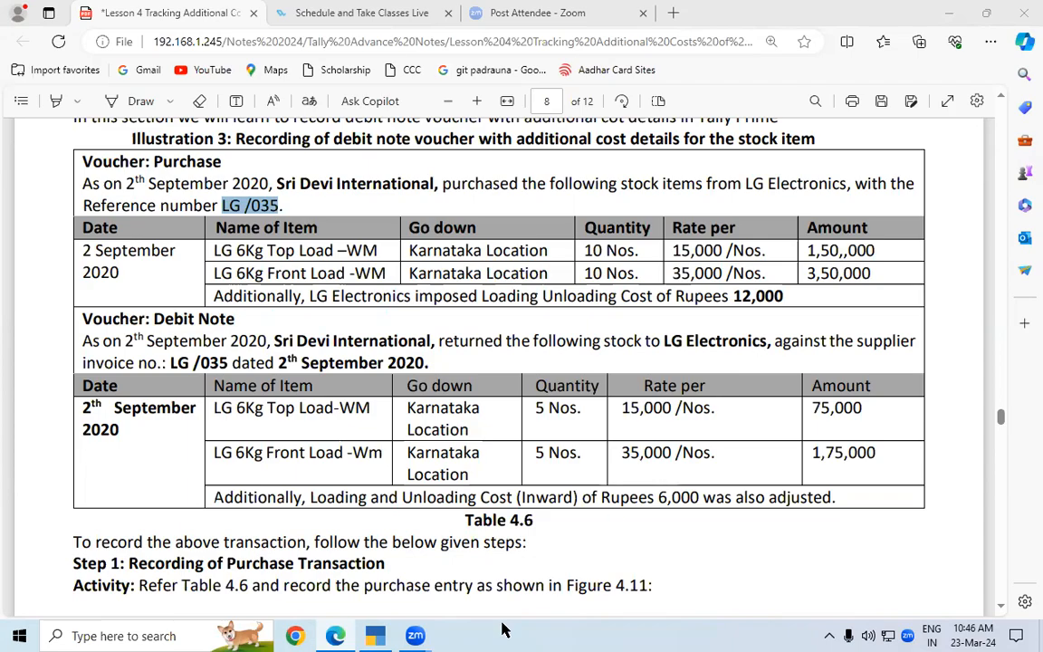
# Return to TallyPrime and enter LG /035 as the purchase voucher's supplier invoice number, accepting 31-Jul-20 as its date
pyautogui.hotkey('alt', 'Tab')
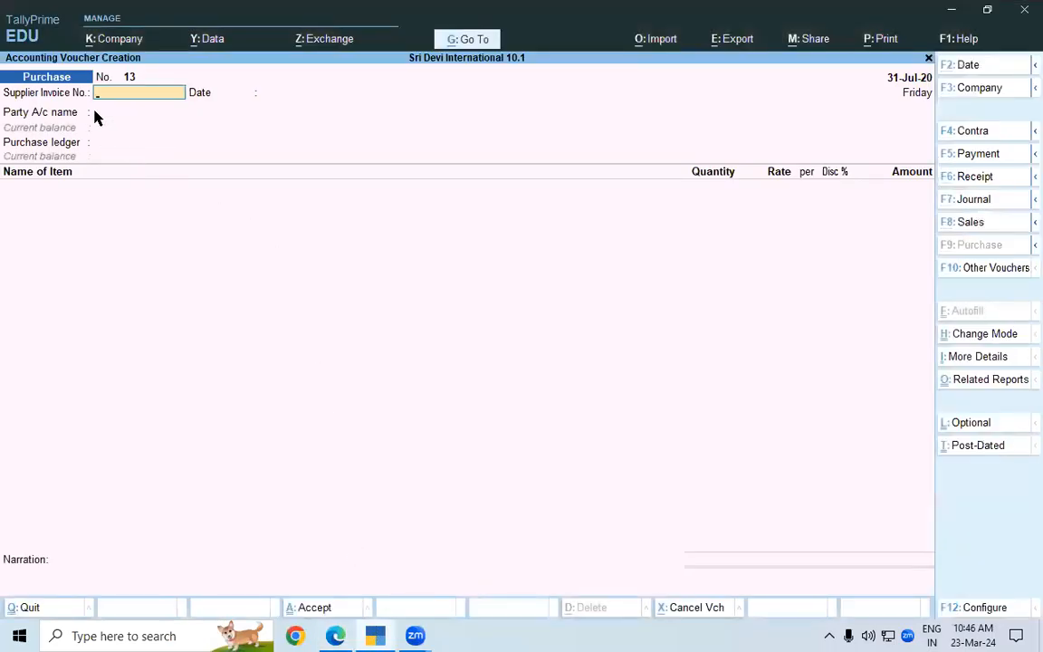
pyautogui.click(335, 636)
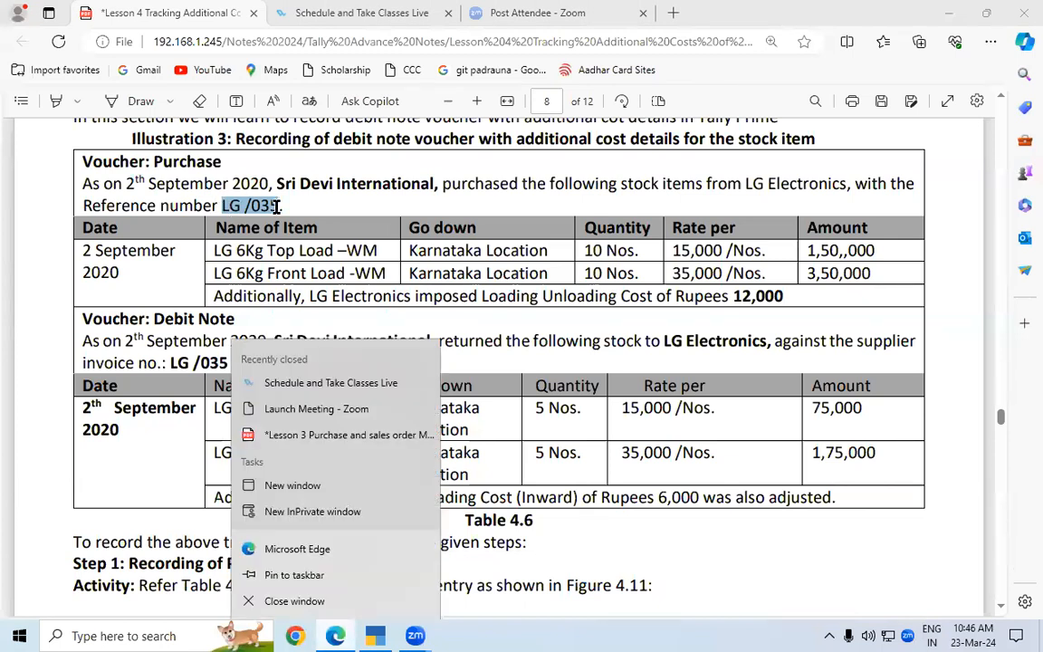
pyautogui.click(372, 636)
pyautogui.press('ctrl')
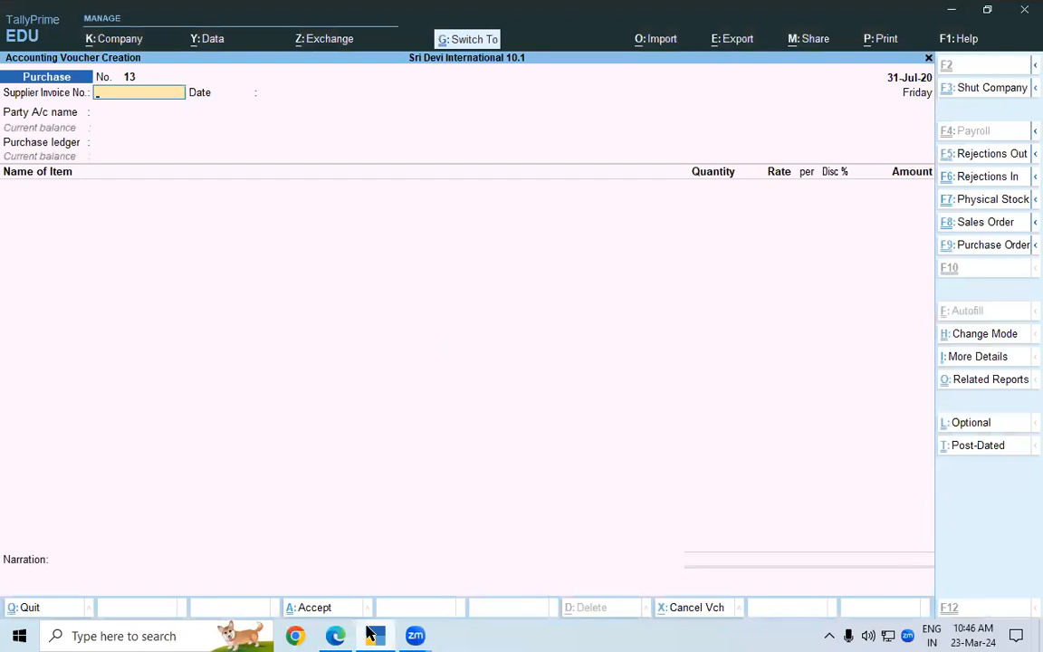
pyautogui.hotkey('ctrl', 'v')
pyautogui.press('Return')
pyautogui.press('Return')
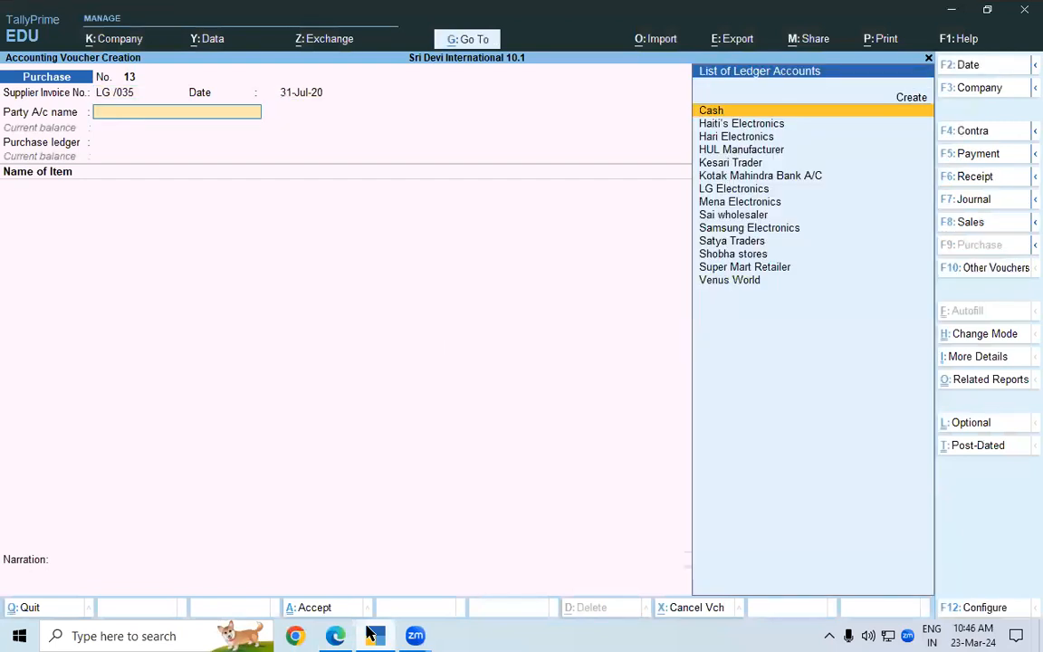
# Set the party account to LG Electronics with receipt note Not Applicable, and choose Purchase A/c as the purchase ledger
pyautogui.press('Down')
pyautogui.press('Down')
pyautogui.press('Down')
pyautogui.press('Down')
pyautogui.press('Down')
pyautogui.press('Down')
pyautogui.press('Down')
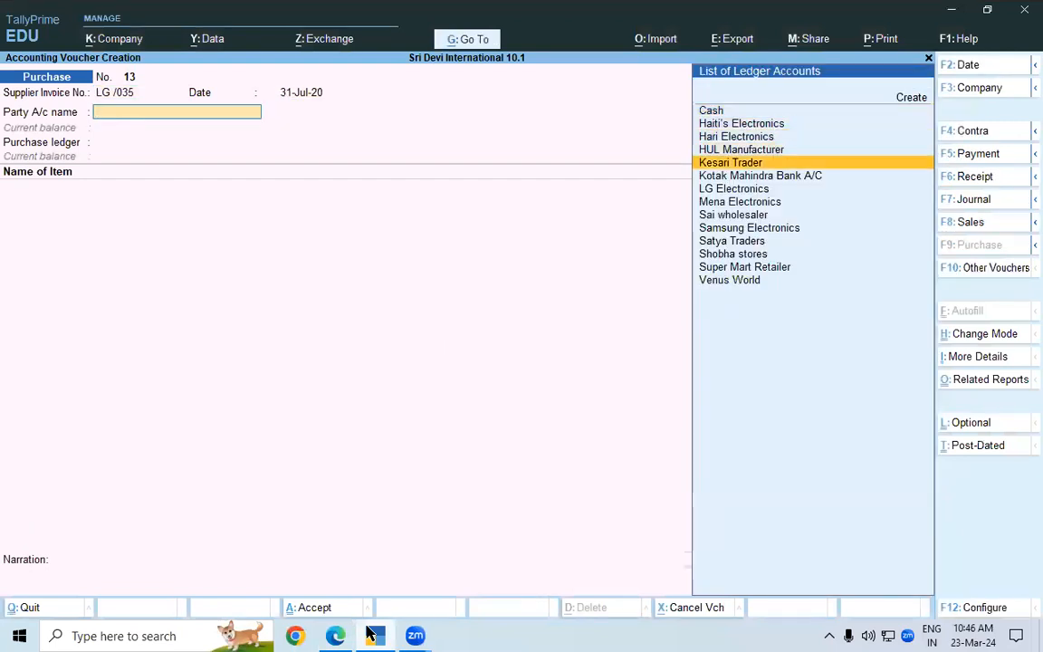
pyautogui.press('Up')
pyautogui.press('Return')
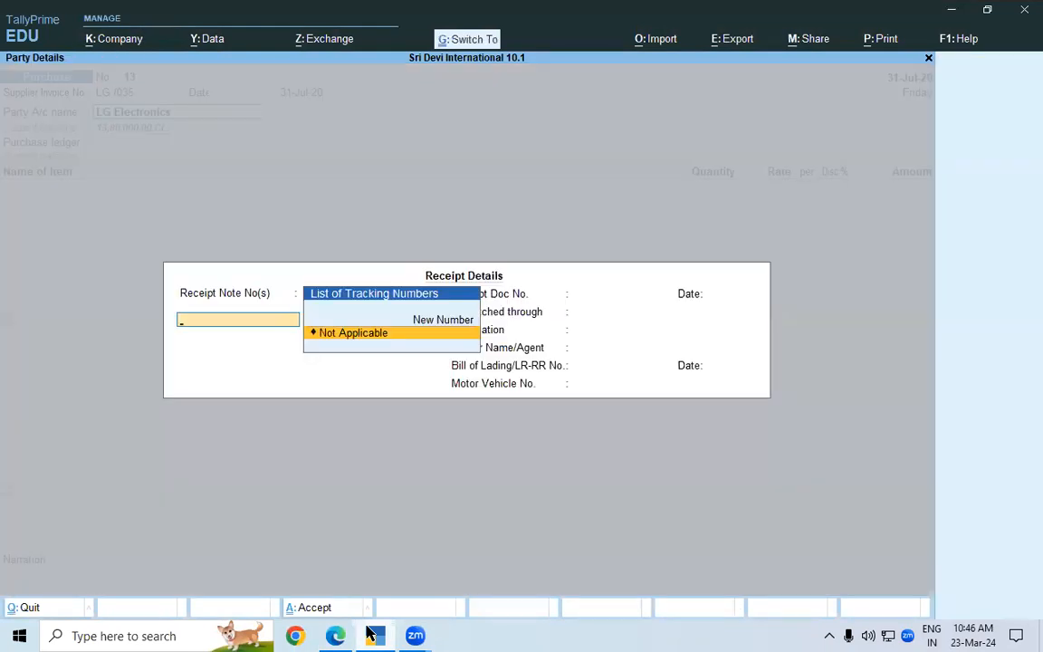
pyautogui.press('Return')
pyautogui.hotkey('ctrl', 'a')
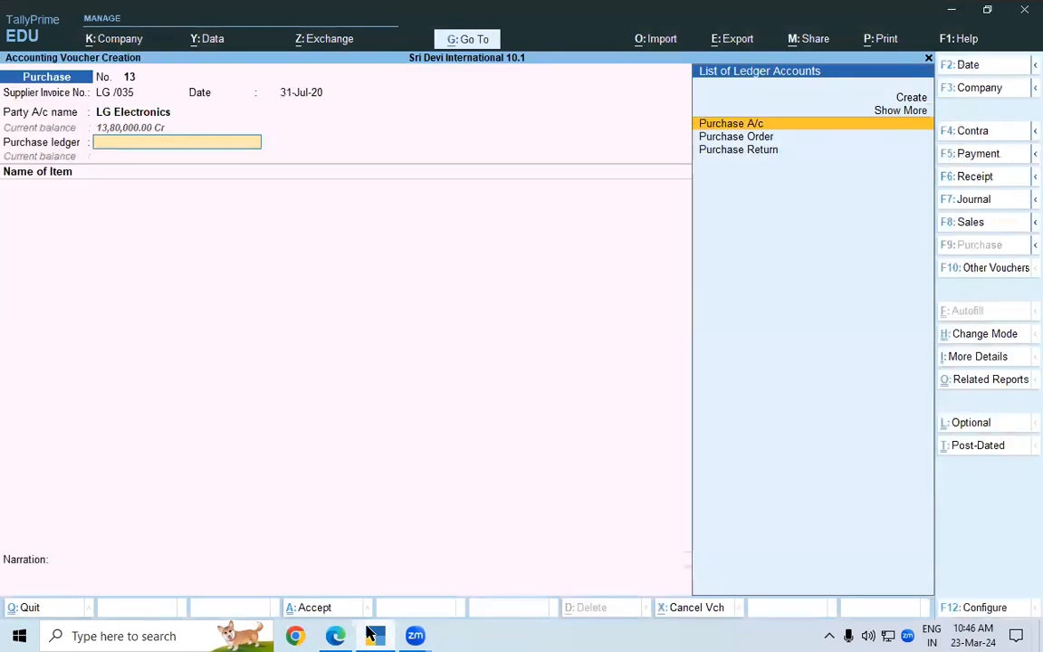
pyautogui.press('Return')
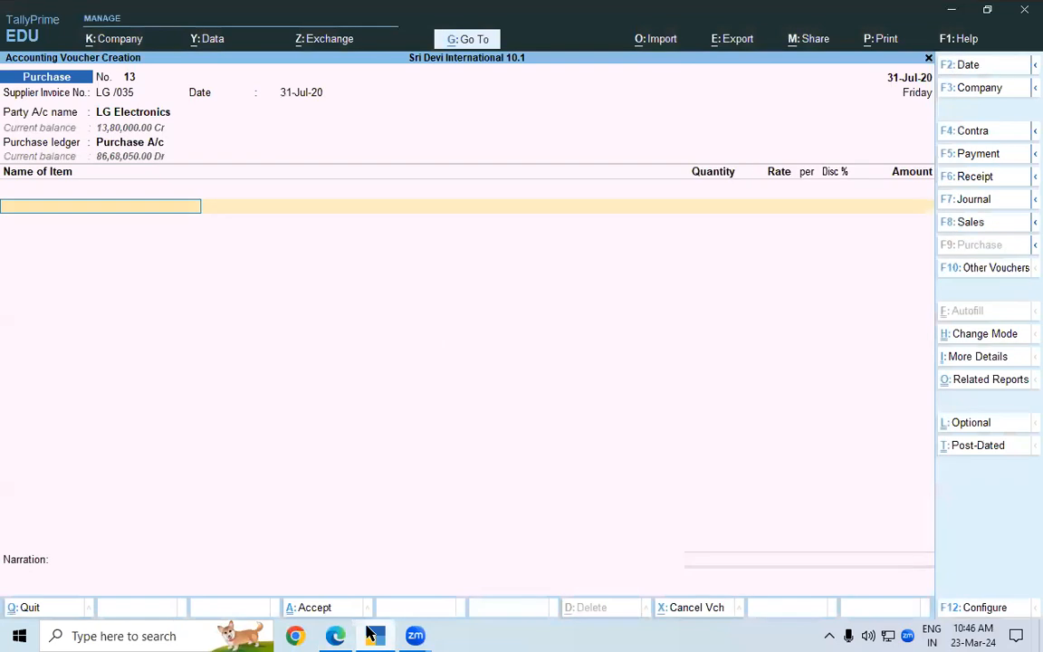
# Check the first item in the lesson PDF and add LG 6 Kg Top Load - WM to the TallyPrime purchase voucher without a description
pyautogui.press('ctrl')
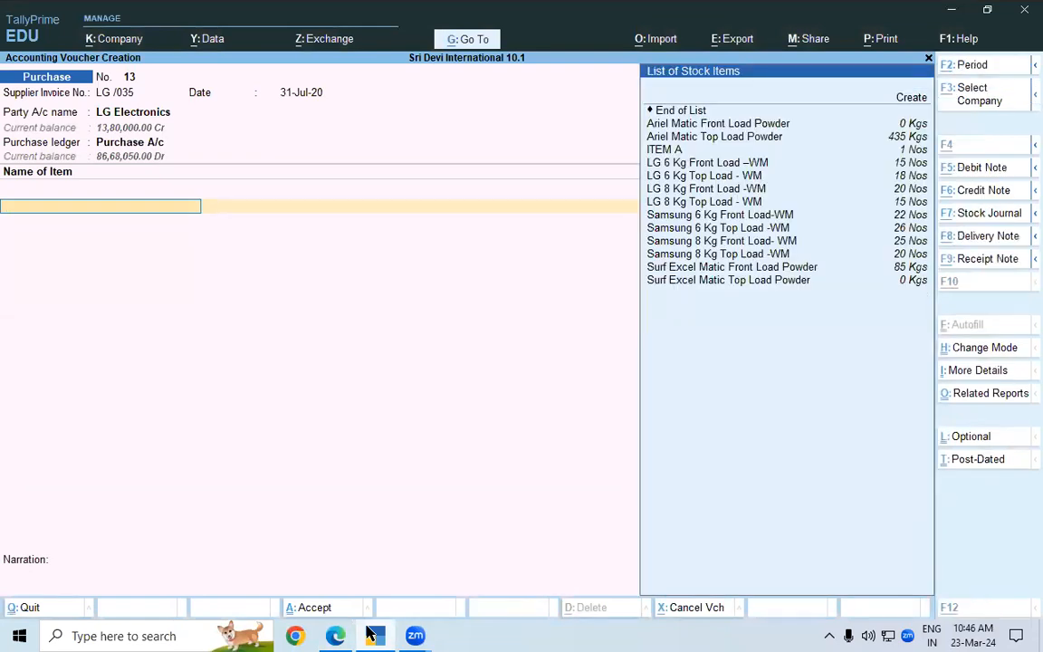
pyautogui.click(370, 635)
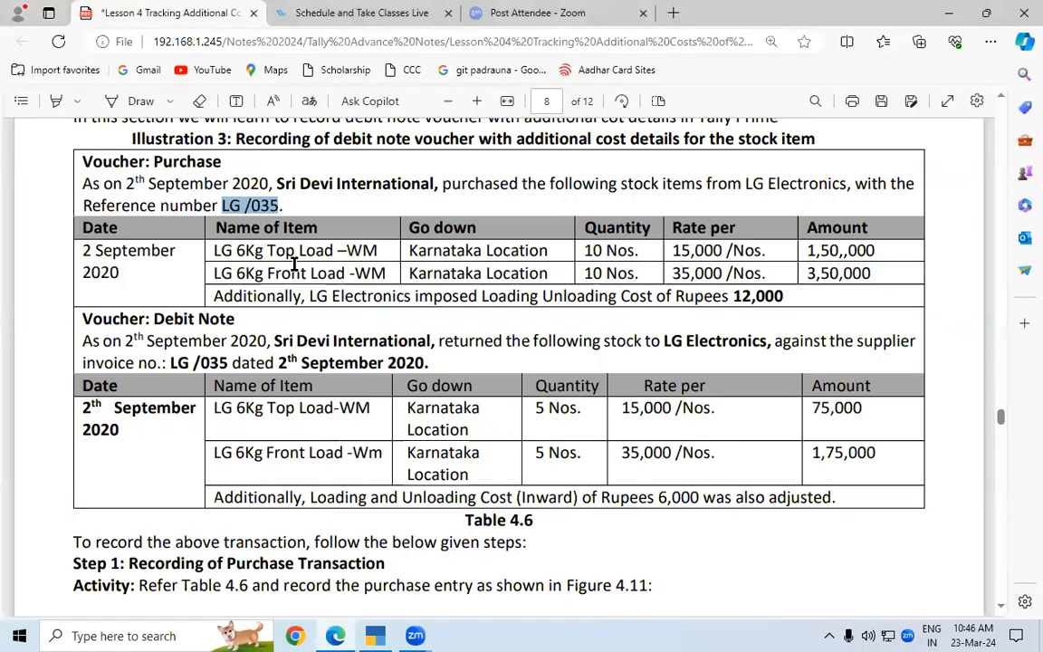
pyautogui.hotkey('alt', 'Tab')
pyautogui.write('LG')
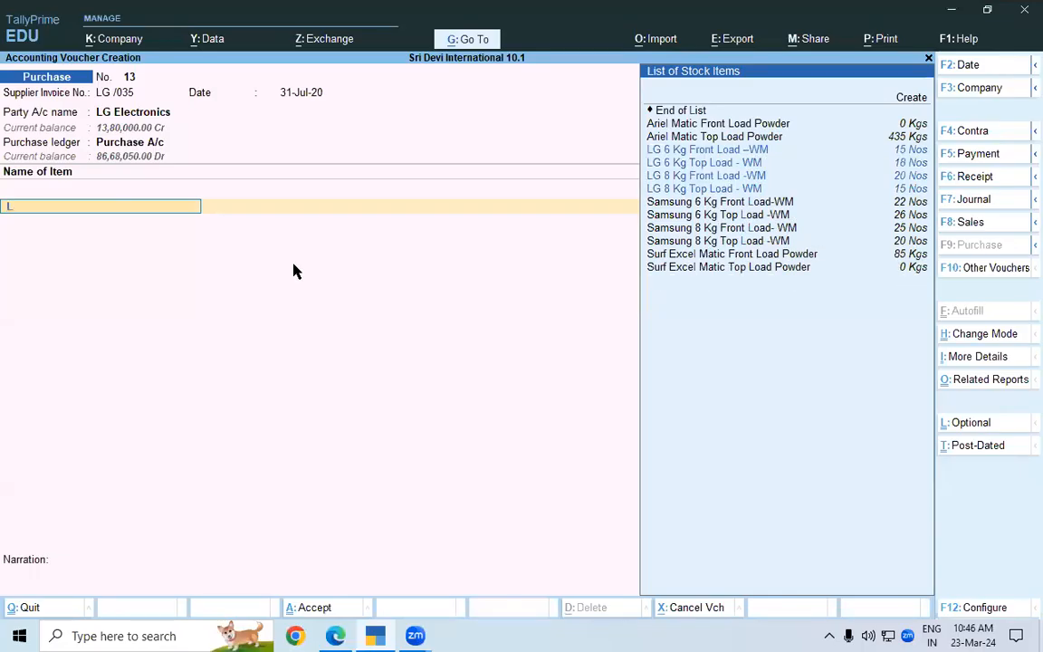
pyautogui.press('Down')
pyautogui.press('Down')
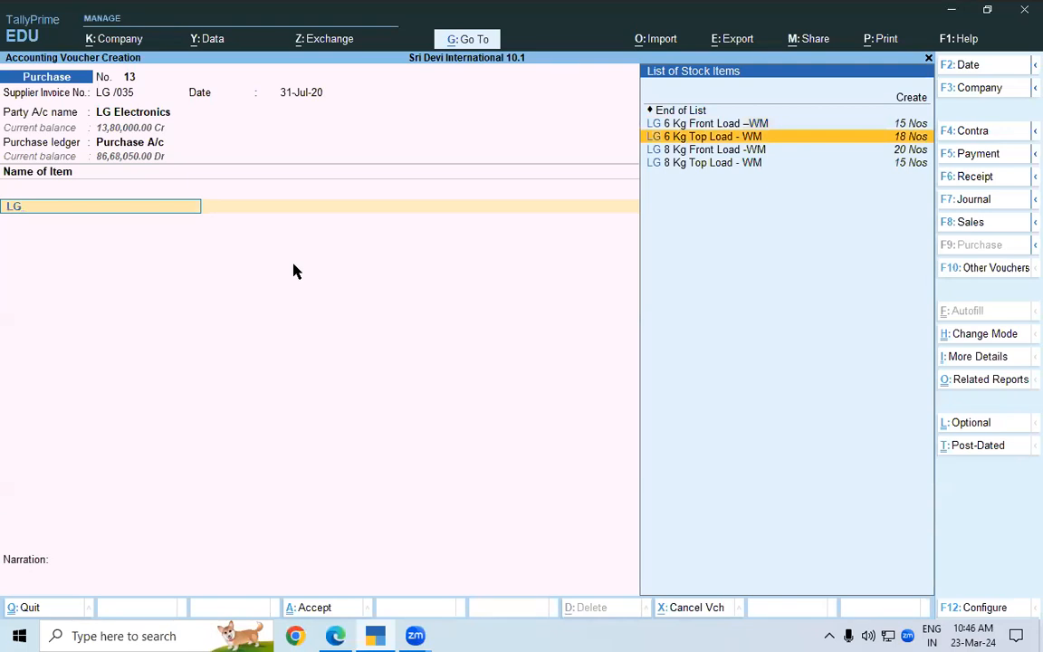
pyautogui.press('Return')
pyautogui.press('Return')
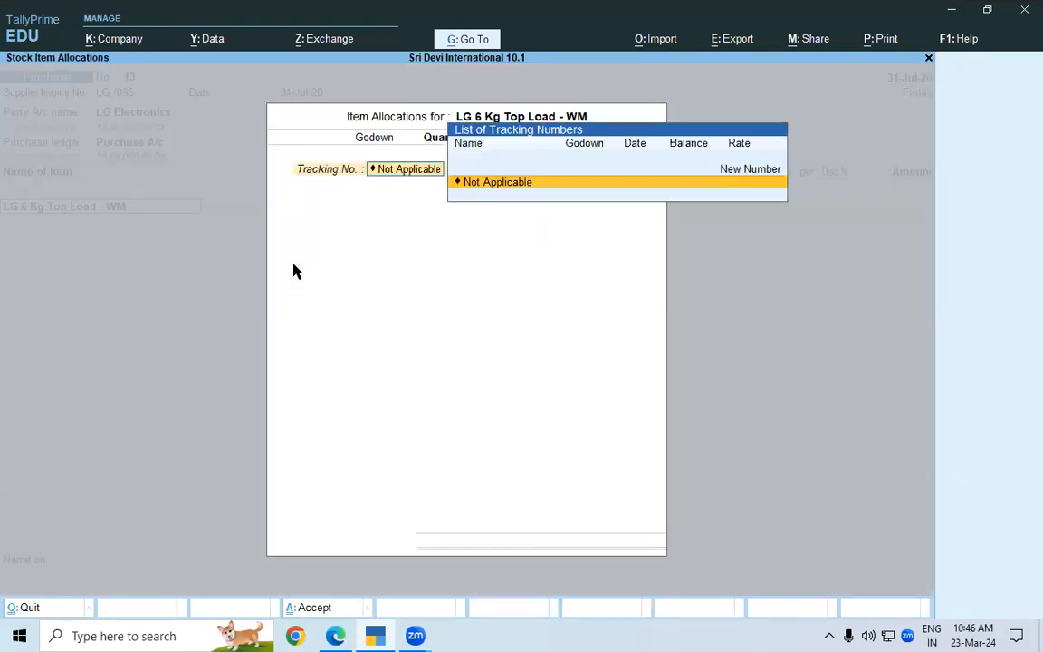
pyautogui.press('Return')
pyautogui.press('Return')
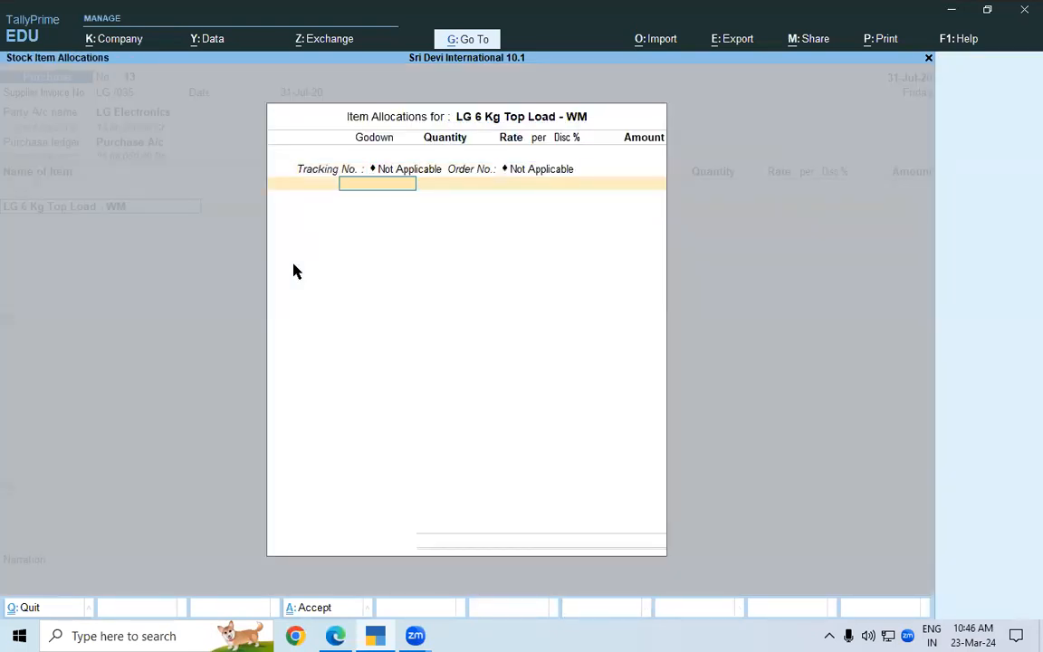
# Check the godown in the lesson PDF and allocate the top load item to Karnataka, with tracking and order numbers Not Applicable
pyautogui.hotkey('alt', 'Tab')
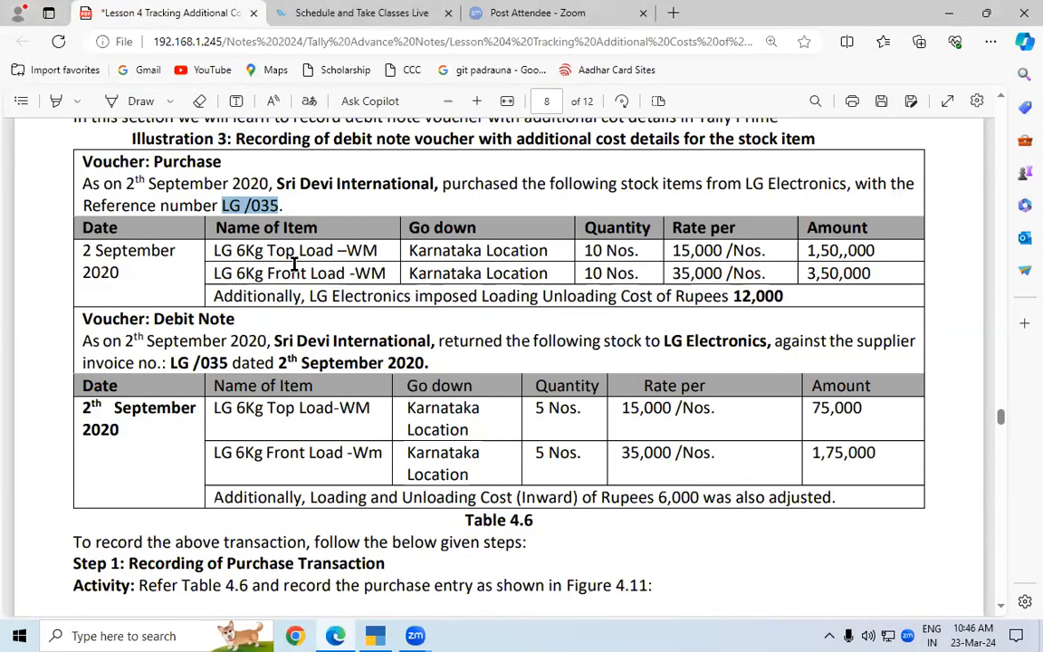
pyautogui.hotkey('alt', 'Tab')
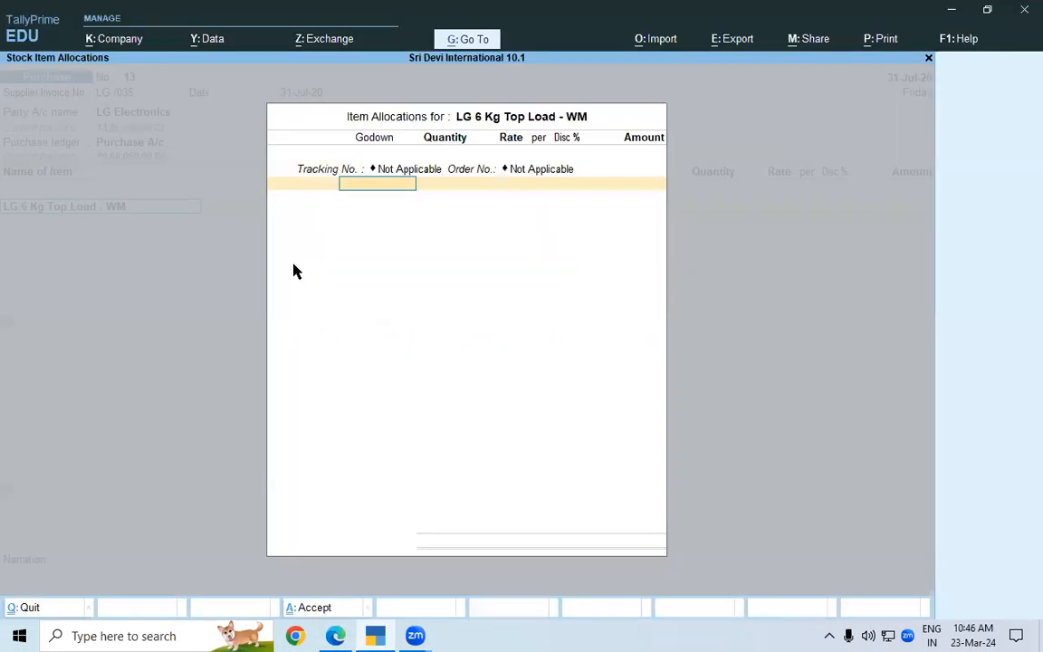
pyautogui.press('BackSpace')
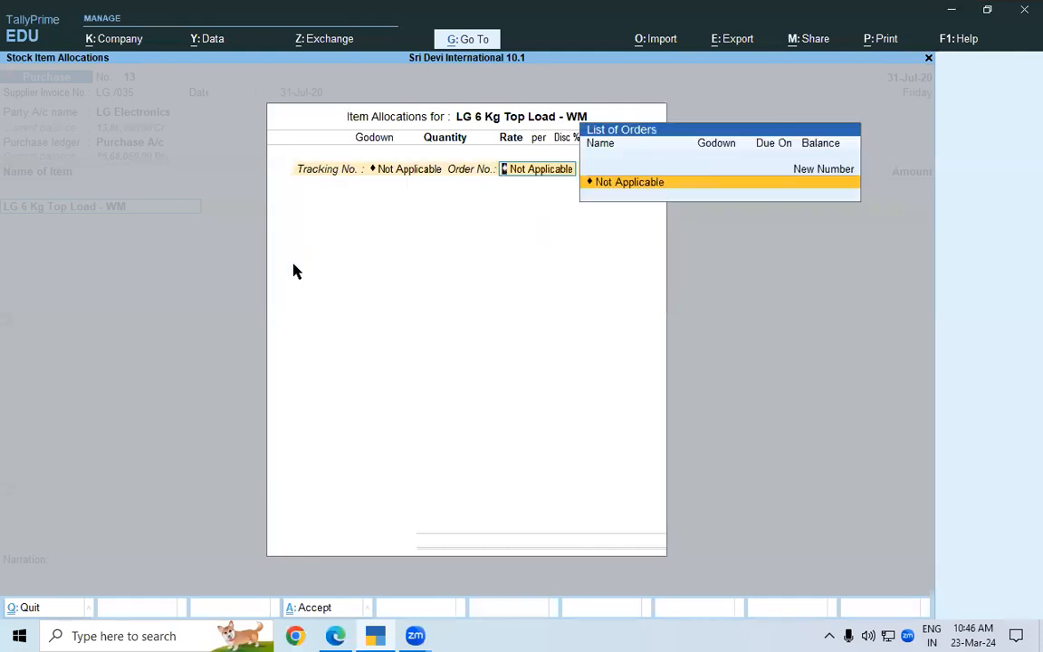
pyautogui.press('BackSpace')
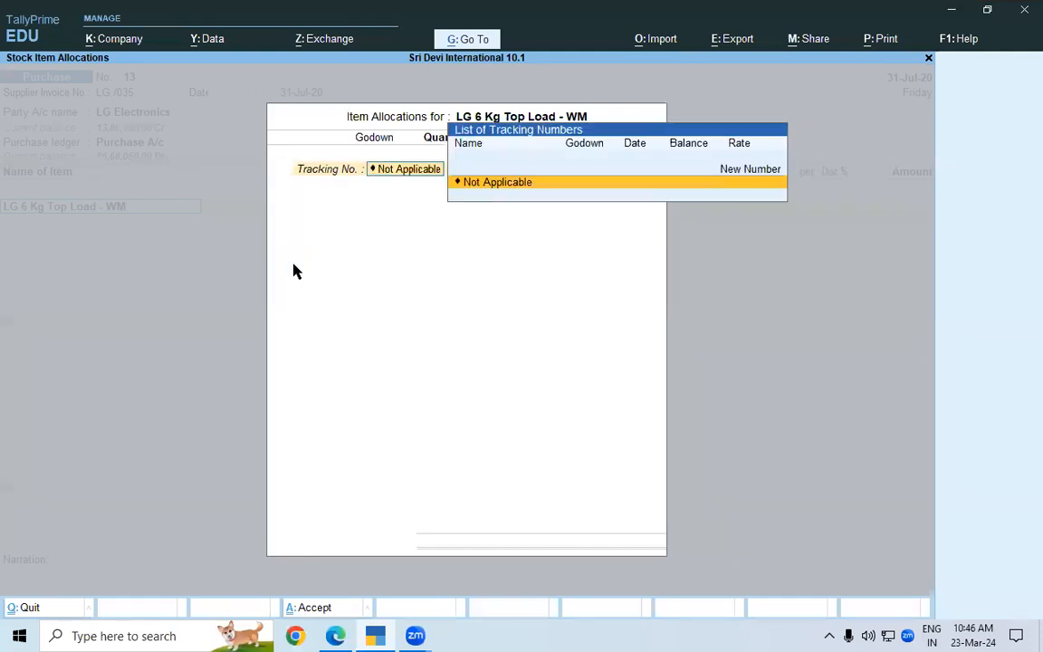
pyautogui.press('Return')
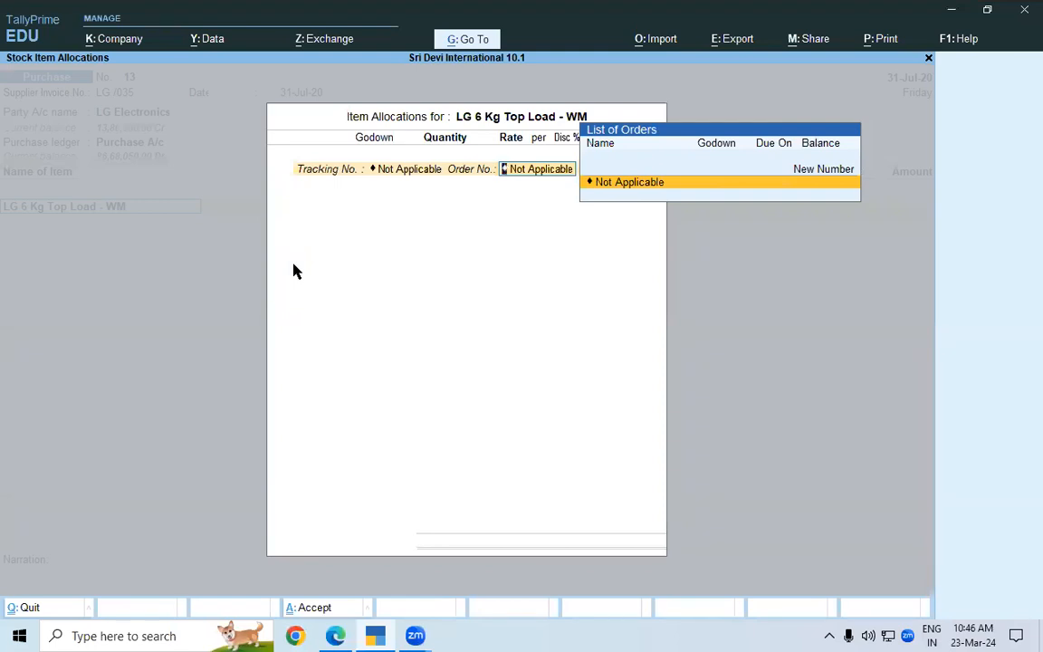
pyautogui.press('Return')
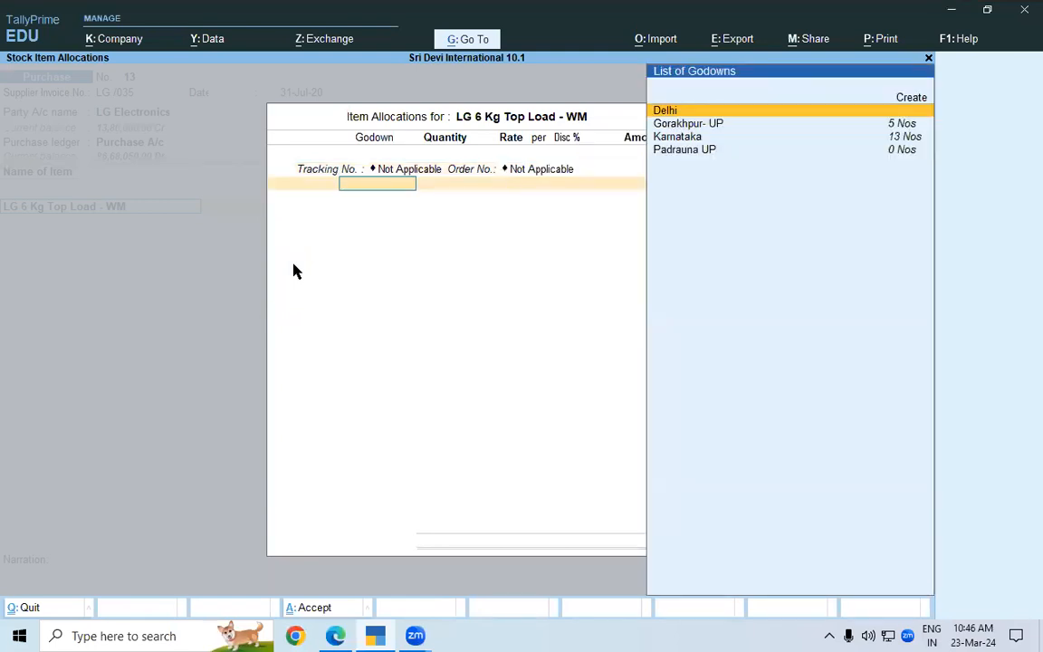
pyautogui.press('Down')
pyautogui.press('Down')
pyautogui.press('Return')
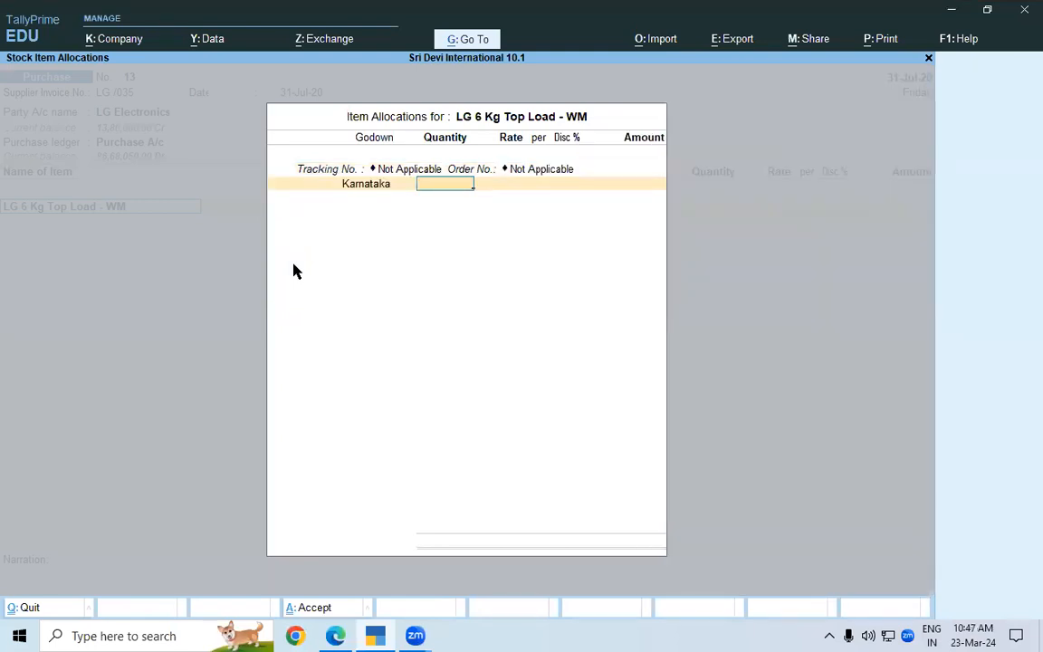
# Look up the quantity in the lesson PDF, enter 10 Nos at 15,000 for the LG 6 Kg Top Load item, and accept its allocation
pyautogui.hotkey('alt', 'Tab')
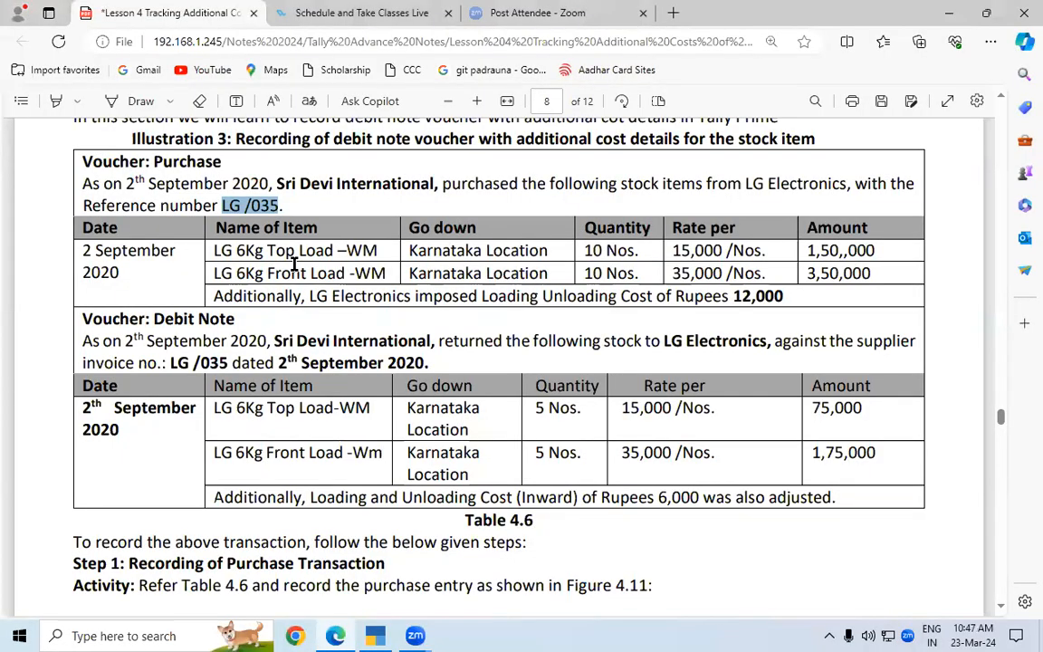
pyautogui.hotkey('alt', 'Tab')
pyautogui.write('10')
pyautogui.press('Return')
pyautogui.press('Return')
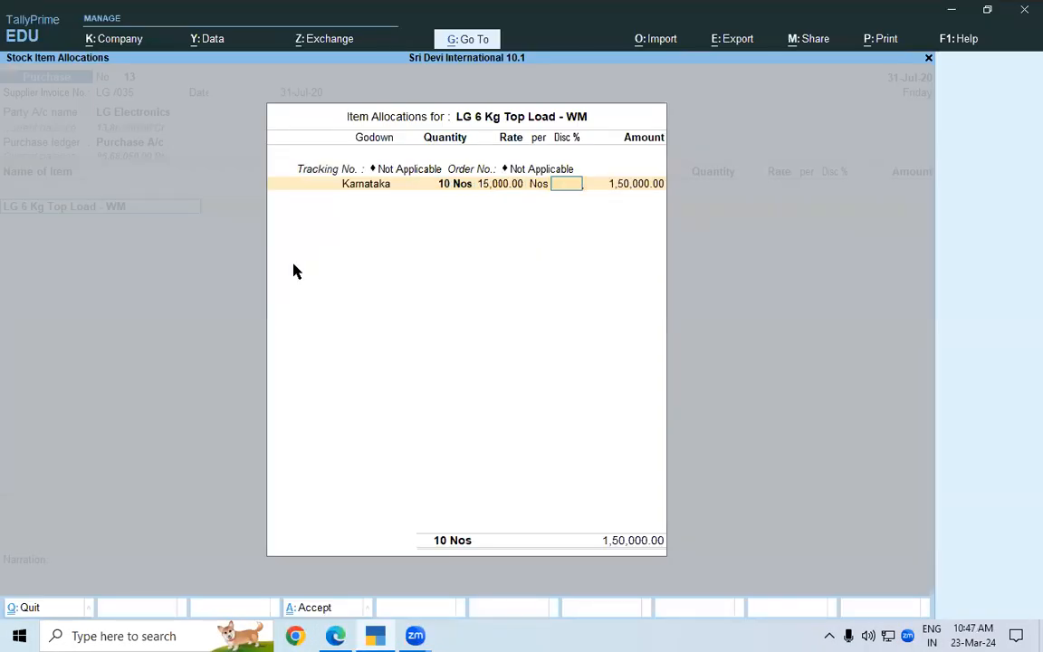
pyautogui.press('Return')
pyautogui.press('Return')
pyautogui.press('Return')
pyautogui.press('Return')
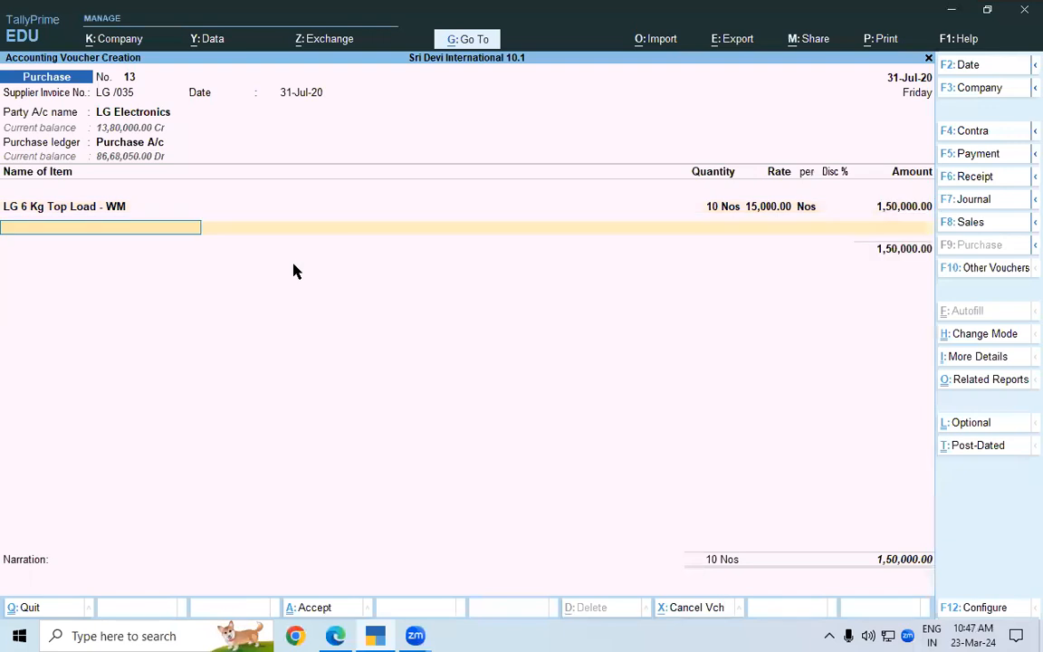
# Add LG 6 Kg Front Load –WM as the second item per the lesson PDF, with tracking and order numbers Not Applicable
pyautogui.write('LG 6')
pyautogui.hotkey('alt', 'Tab')
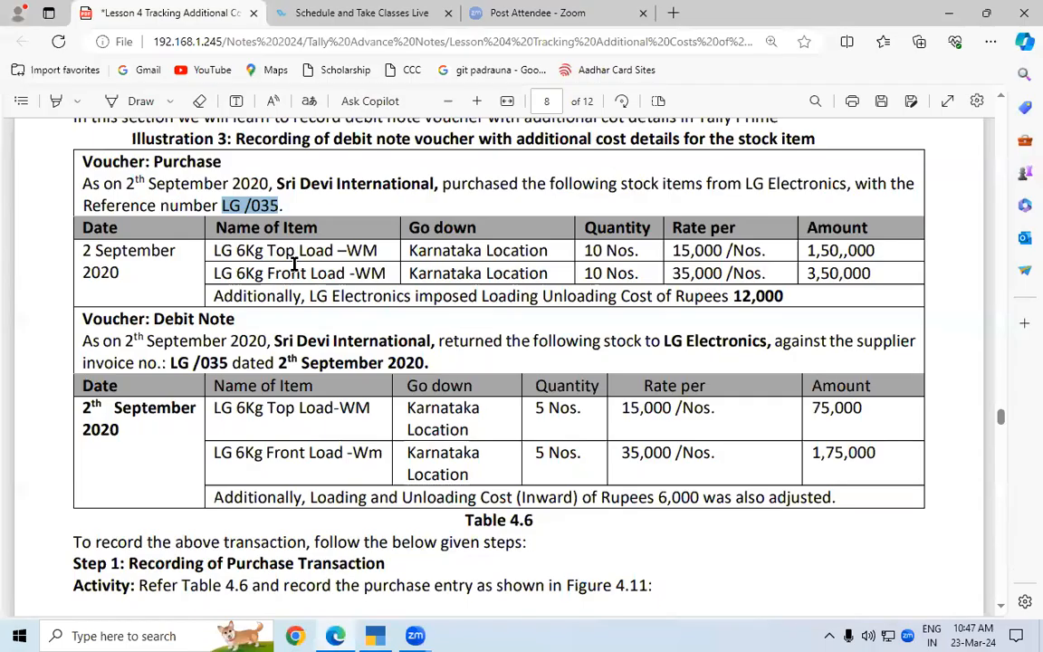
pyautogui.hotkey('alt', 'Tab')
pyautogui.press('Down')
pyautogui.press('Down')
pyautogui.press('Down')
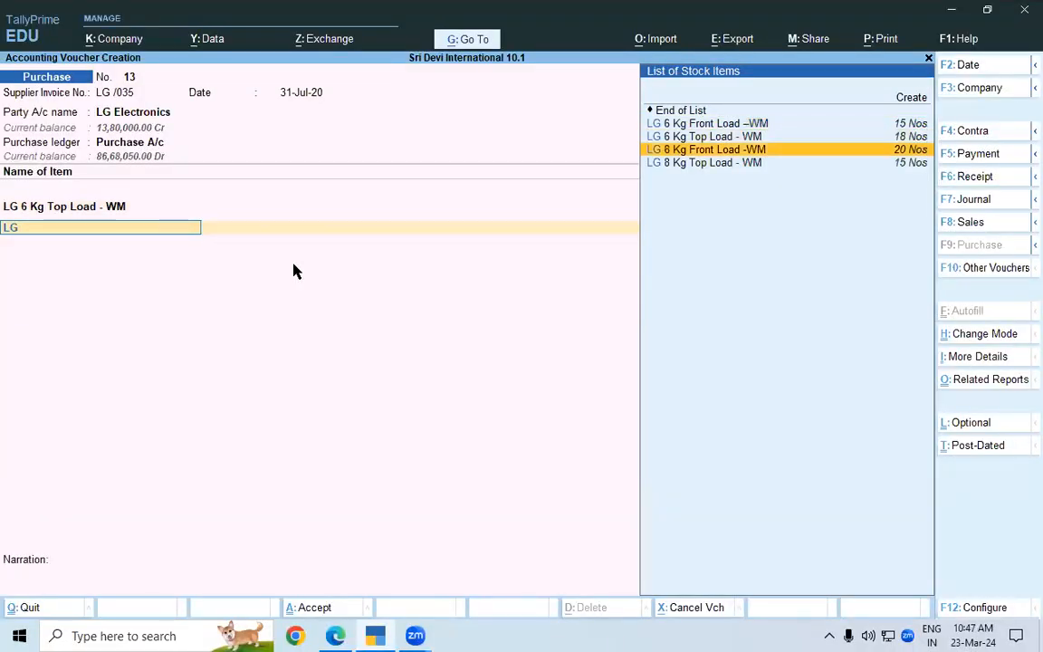
pyautogui.press('Up')
pyautogui.press('Up')
pyautogui.press('Return')
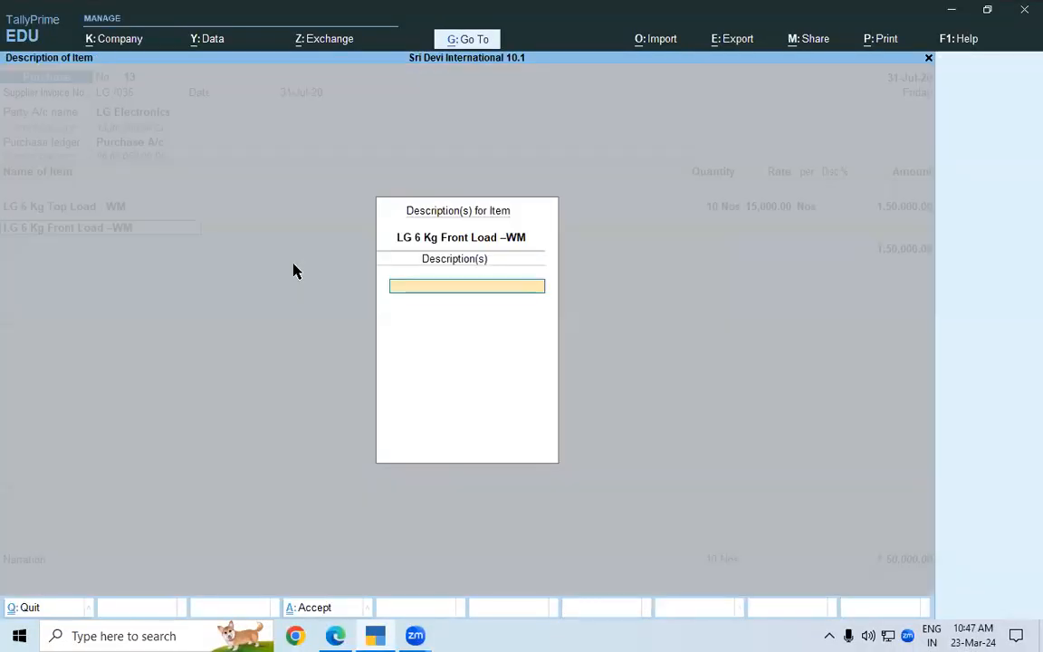
pyautogui.press('Return')
pyautogui.press('Return')
pyautogui.press('Return')
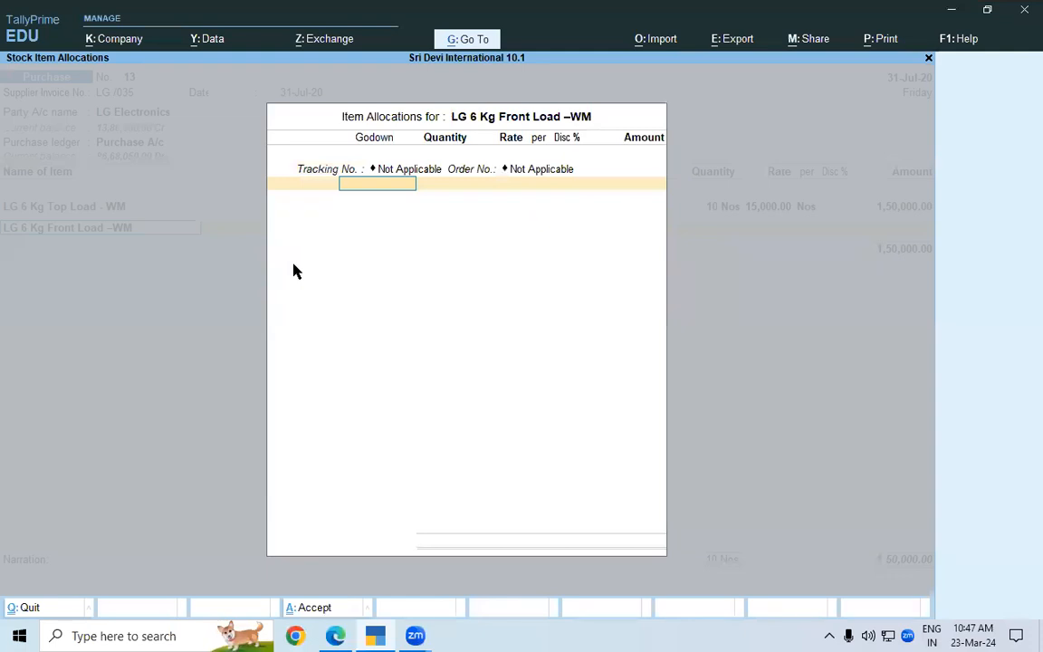
# Allocate the LG 6 Kg Front Load item to Karnataka with 10 Nos at 35,000, as given in the lesson PDF, and end the item list
pyautogui.press('Down')
pyautogui.press('Down')
pyautogui.press('Down')
pyautogui.press('Down')
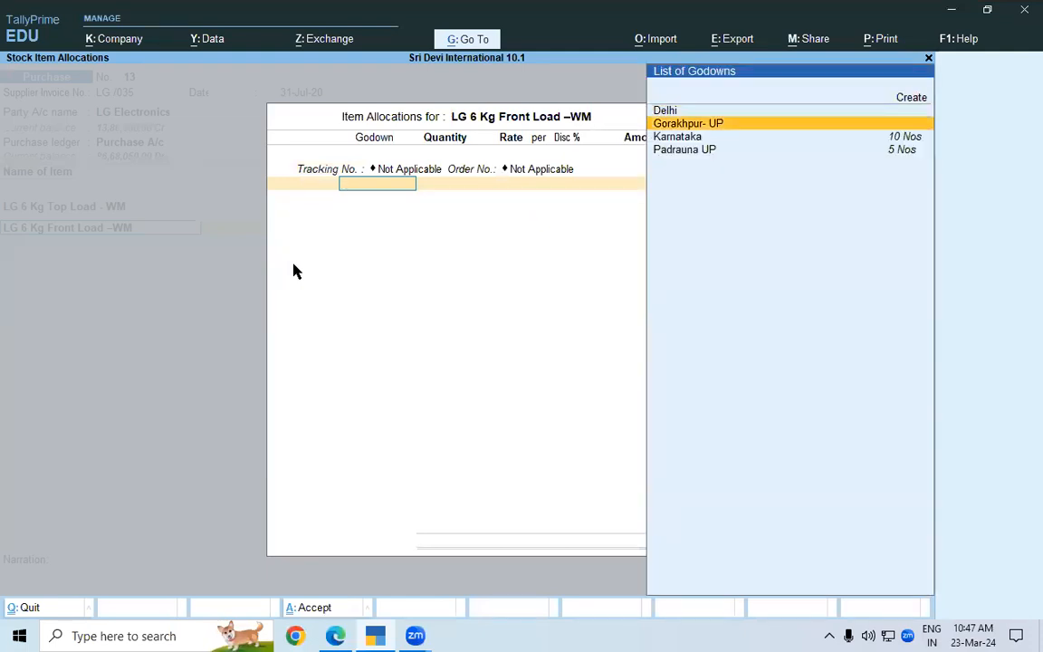
pyautogui.press('Return')
pyautogui.hotkey('alt', 'Tab')
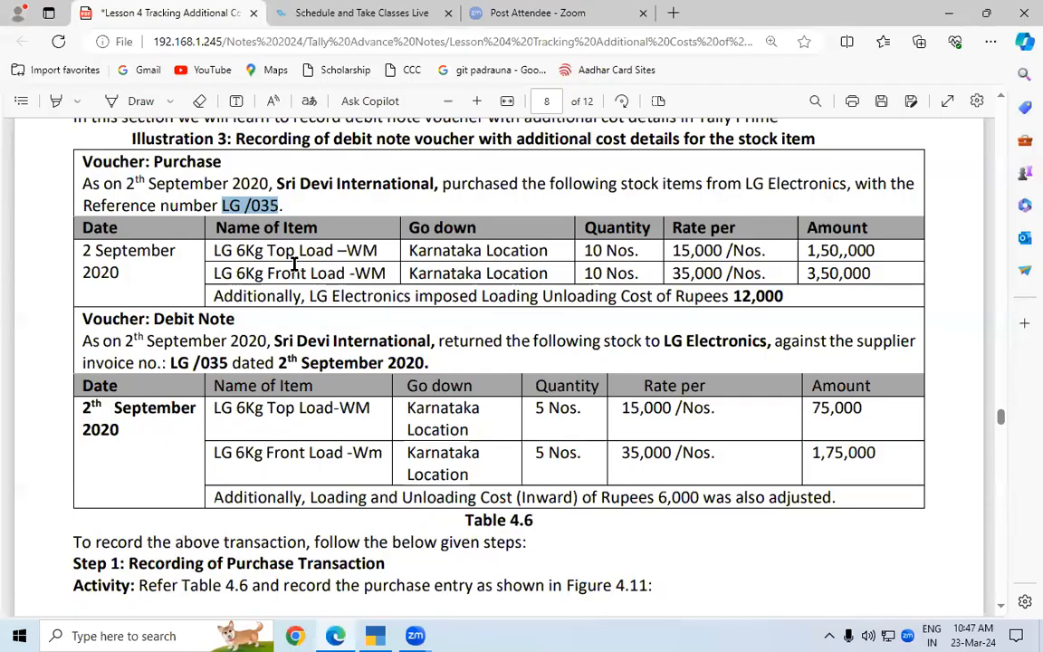
pyautogui.hotkey('alt', 'Tab')
pyautogui.write('10')
pyautogui.press('Return')
pyautogui.press('Return')
pyautogui.press('Return')
pyautogui.press('Return')
pyautogui.press('Return')
pyautogui.press('Return')
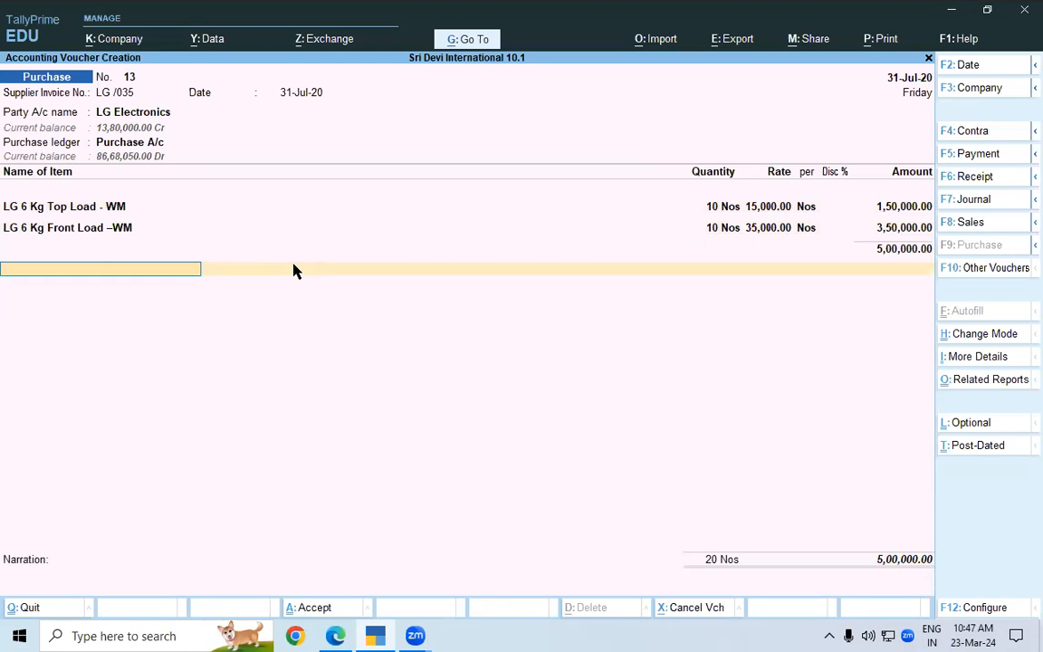
# Add the Loading & Unloading Cost (Inward) ledger to the purchase with 12,000, the amount given in the lesson PDF
pyautogui.write('Lo')
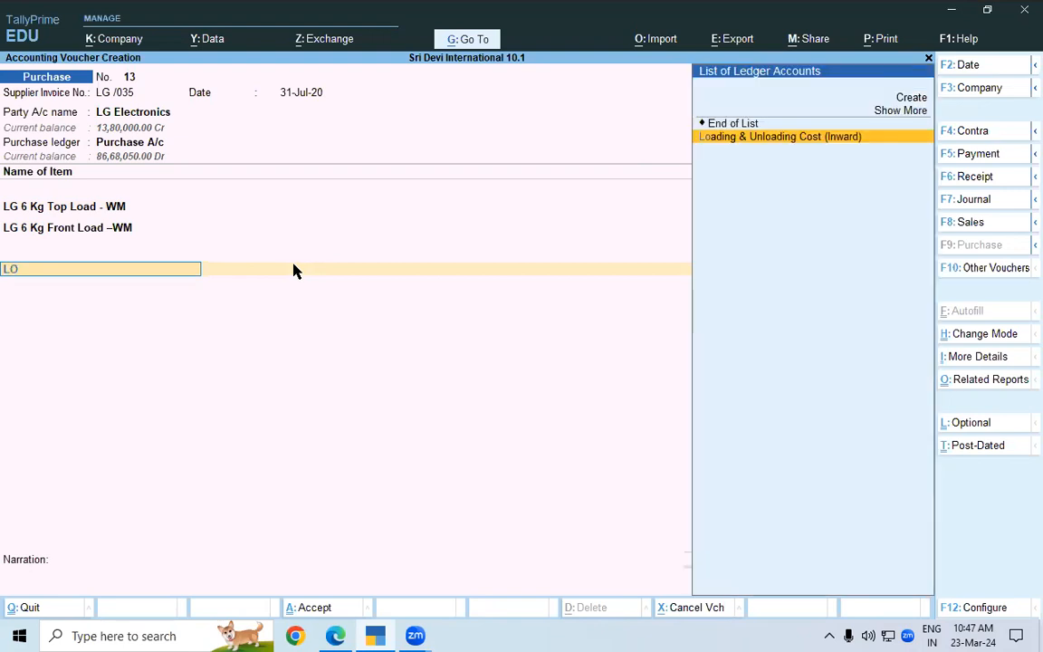
pyautogui.press('Return')
pyautogui.hotkey('alt', 'Tab')
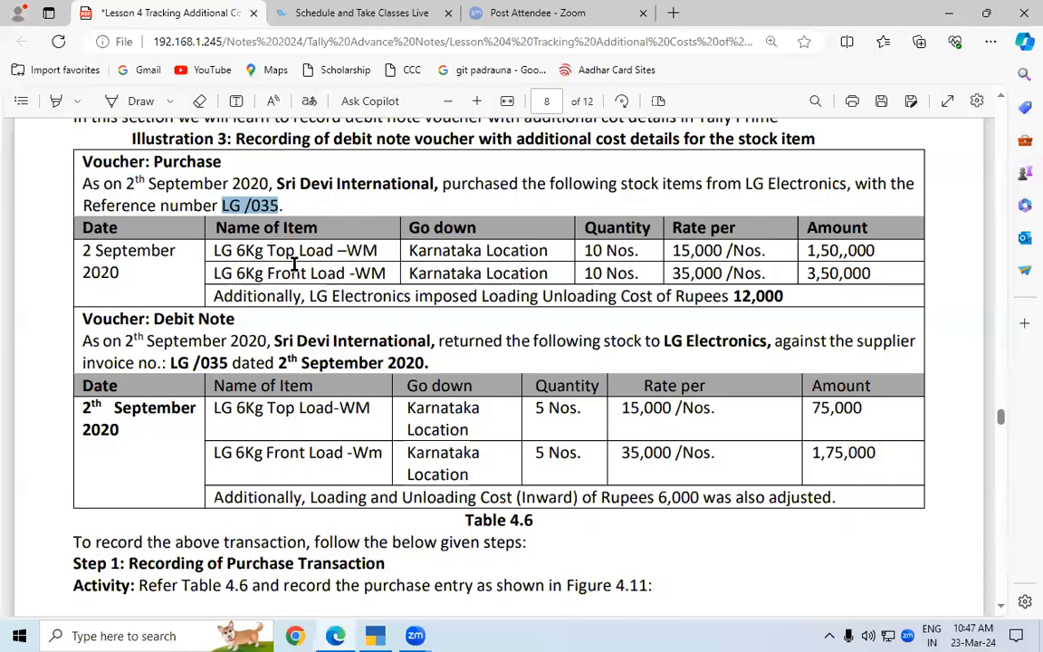
pyautogui.hotkey('alt', 'Tab')
pyautogui.write('12')
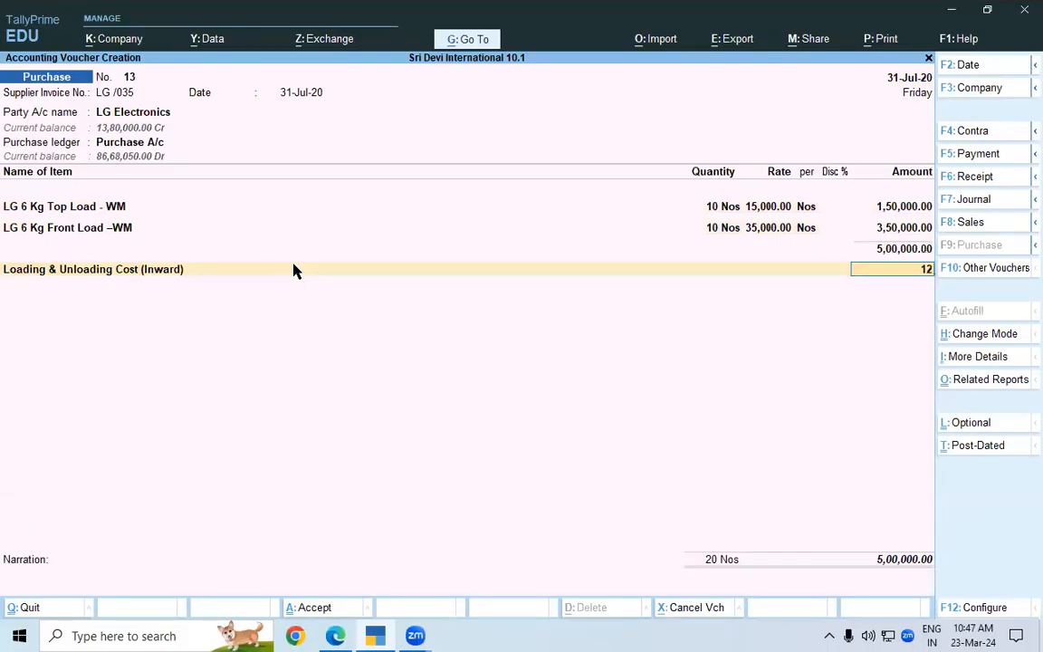
pyautogui.write(',000')
pyautogui.press('Return')
# Leave the narration blank and save the LG Electronics purchase voucher
pyautogui.press('Return')
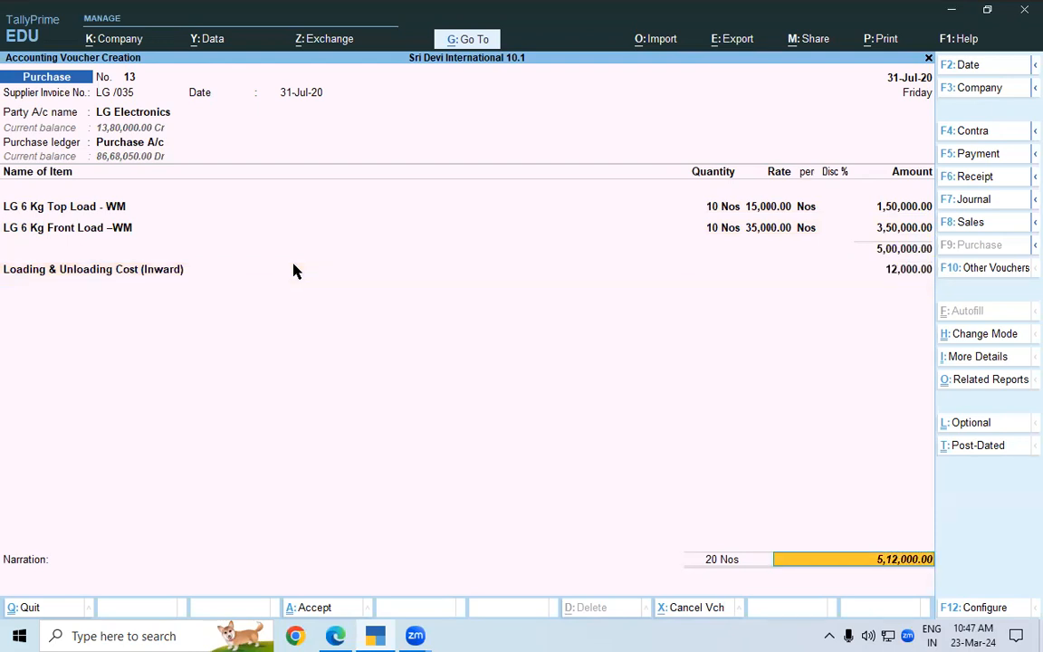
pyautogui.press('Return')
pyautogui.press('Return')
pyautogui.press('Return')
pyautogui.press('Return')
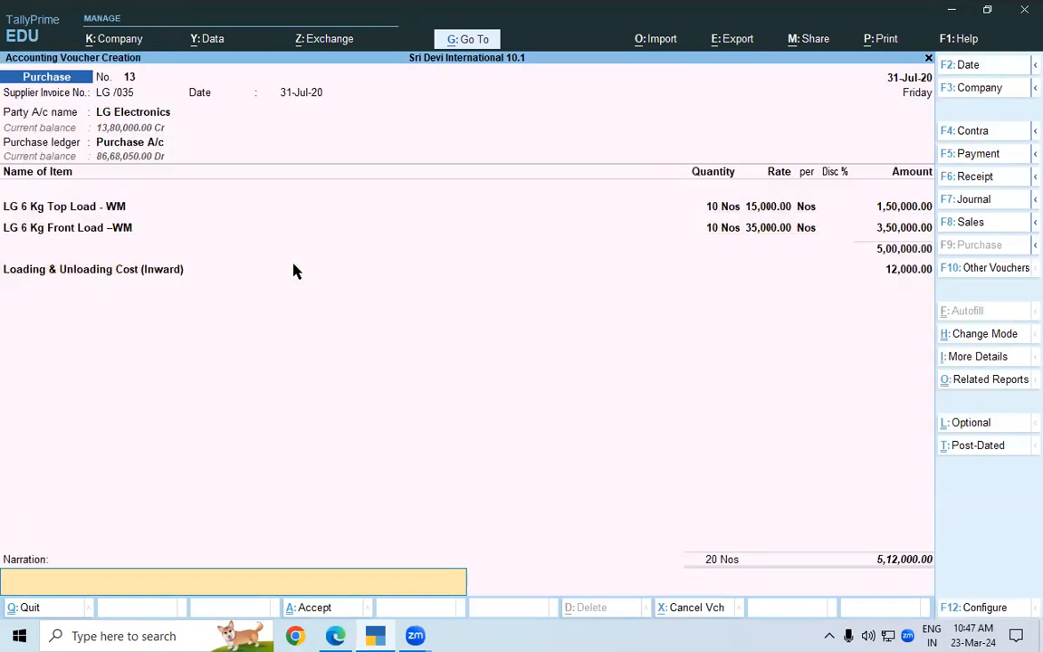
pyautogui.press('Return')
pyautogui.press('Return')
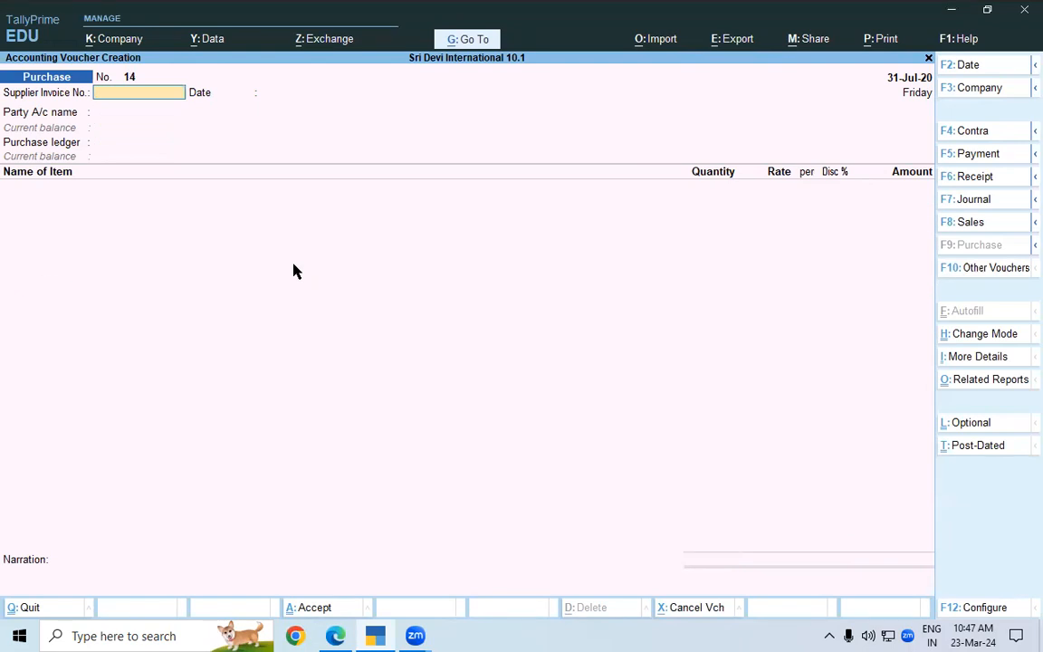
# Change the voucher type to Debit Note and set its party account to LG Electronics, accepting the default party details
pyautogui.click(980, 272)
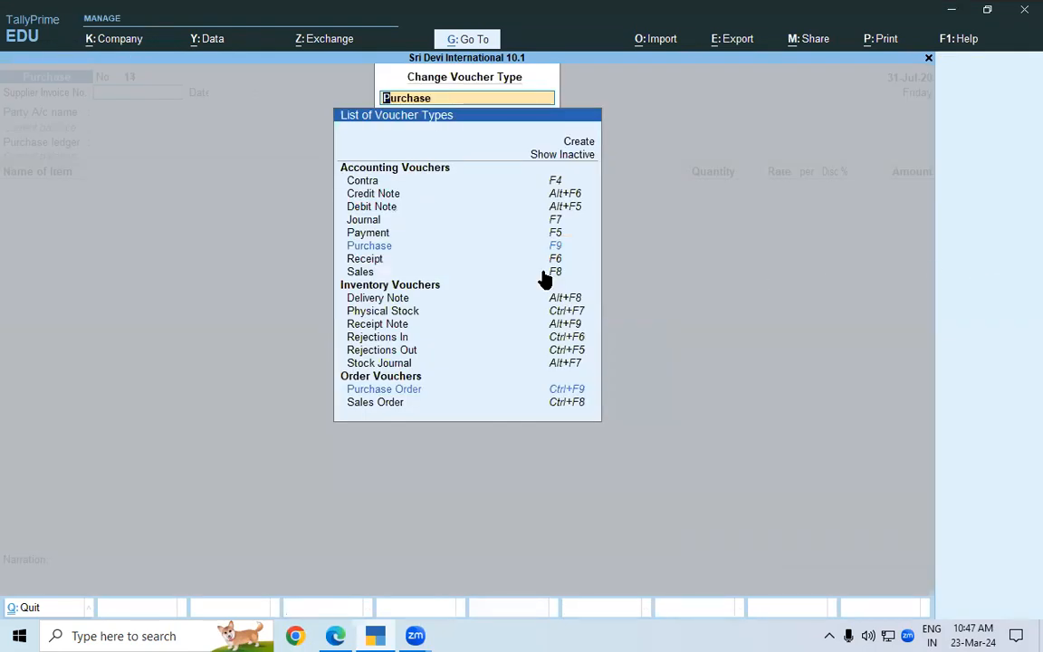
pyautogui.click(387, 211)
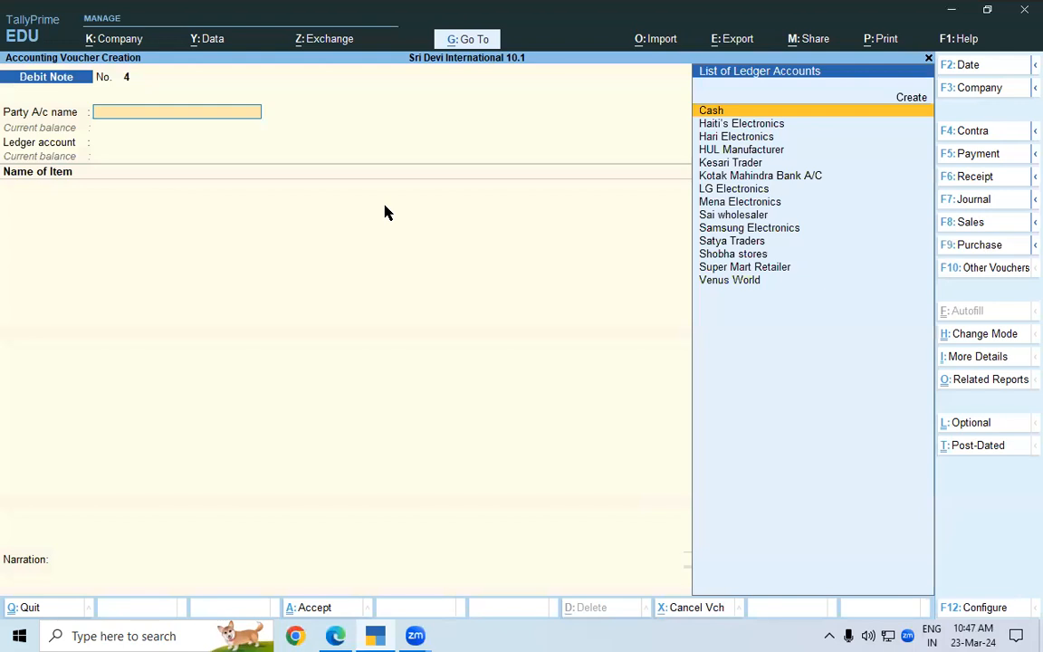
pyautogui.press('Down')
pyautogui.press('Down')
pyautogui.press('Down')
pyautogui.press('Down')
pyautogui.press('Down')
pyautogui.press('Down')
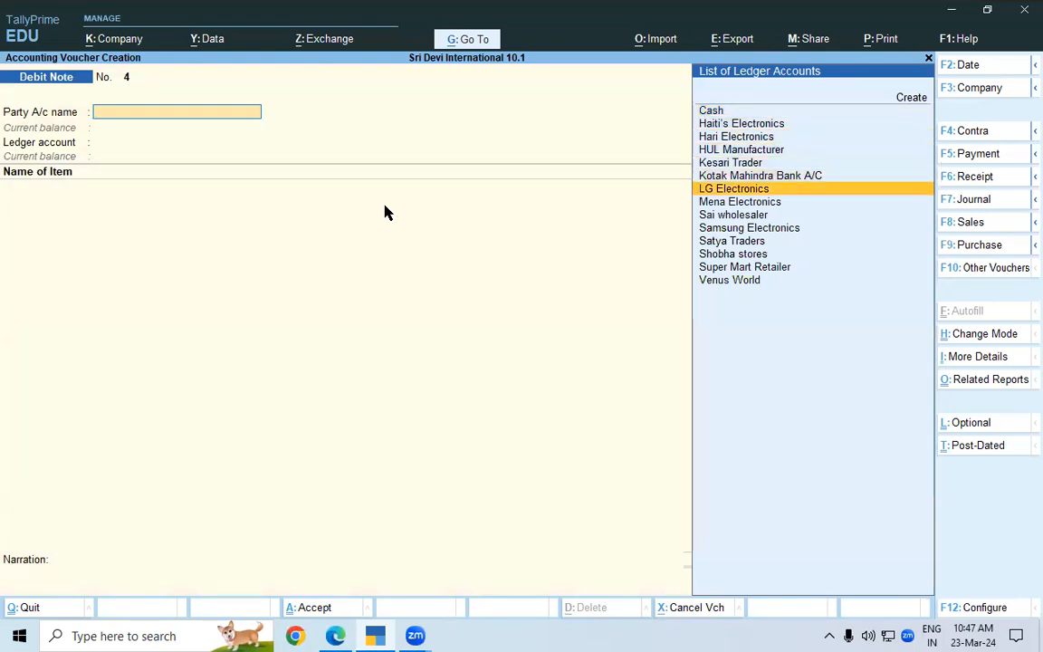
pyautogui.press('Return')
pyautogui.hotkey('ctrl', 'a')
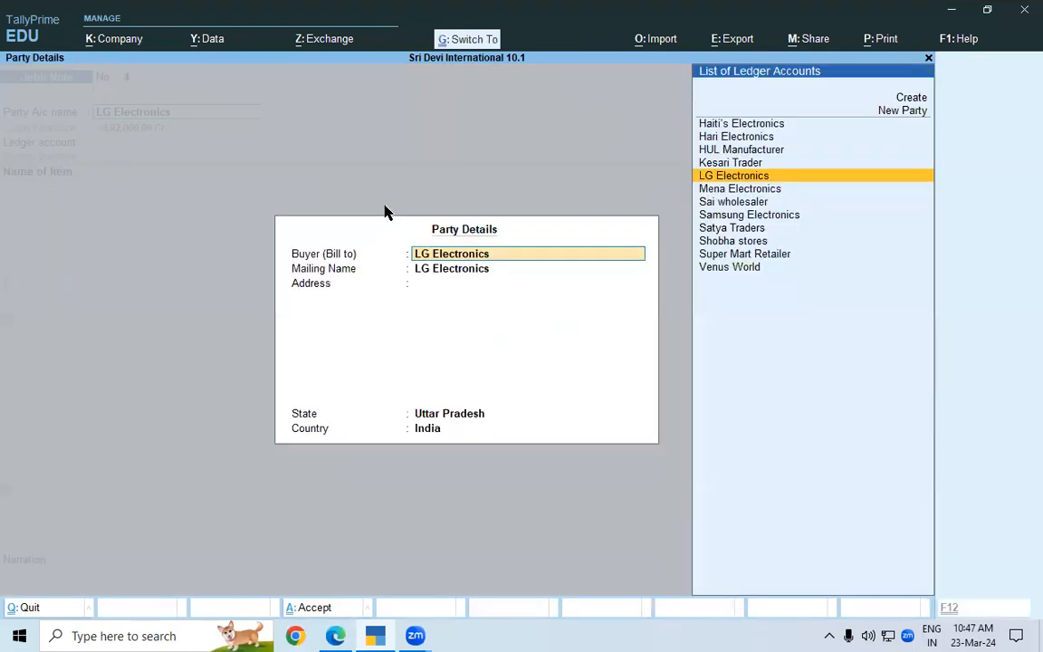
pyautogui.hotkey('ctrl', 'a')
# Choose Purchase Return as the debit note's ledger account
pyautogui.press('Down')
pyautogui.press('Down')
pyautogui.press('Return')
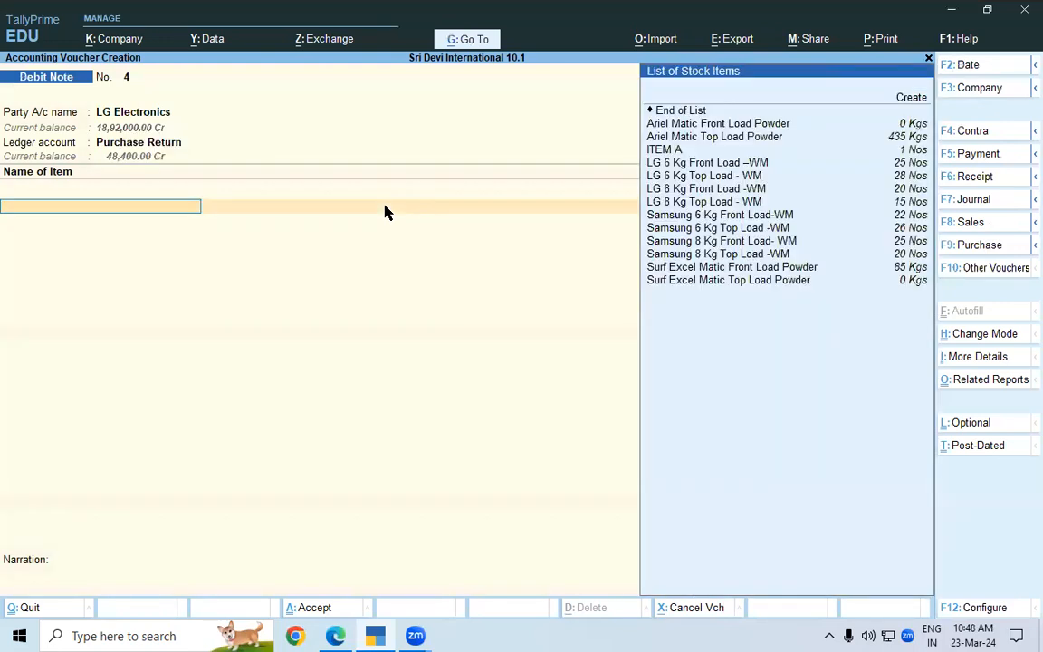
# Add LG 6 Kg Top Load - WM to the debit note, with tracking and order numbers Not Applicable
pyautogui.hotkey('alt', 'Tab')
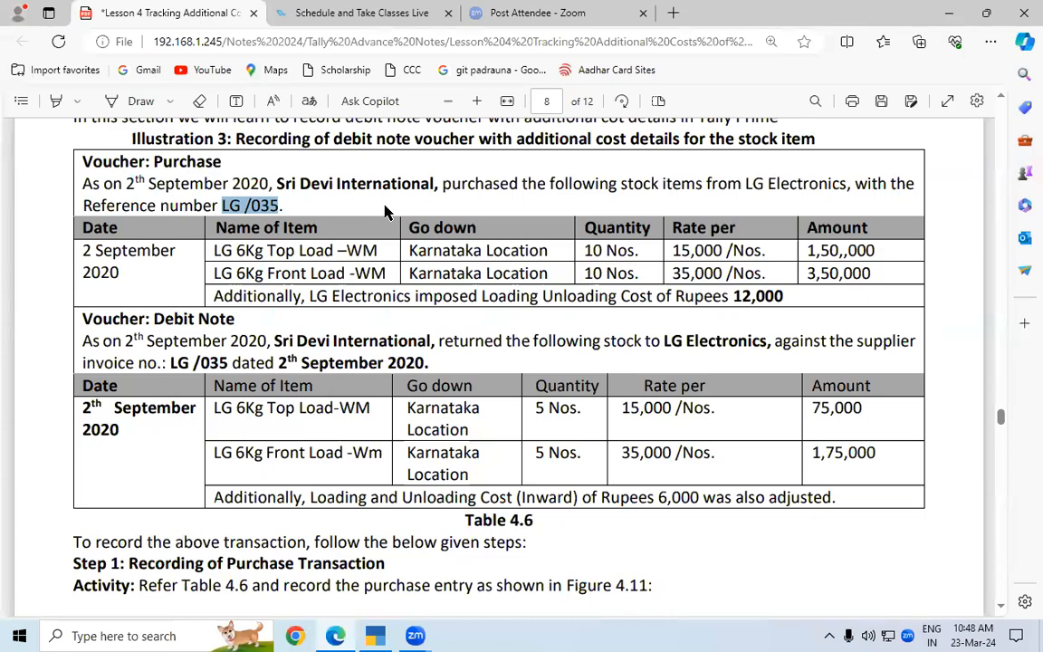
pyautogui.hotkey('alt', 'Tab')
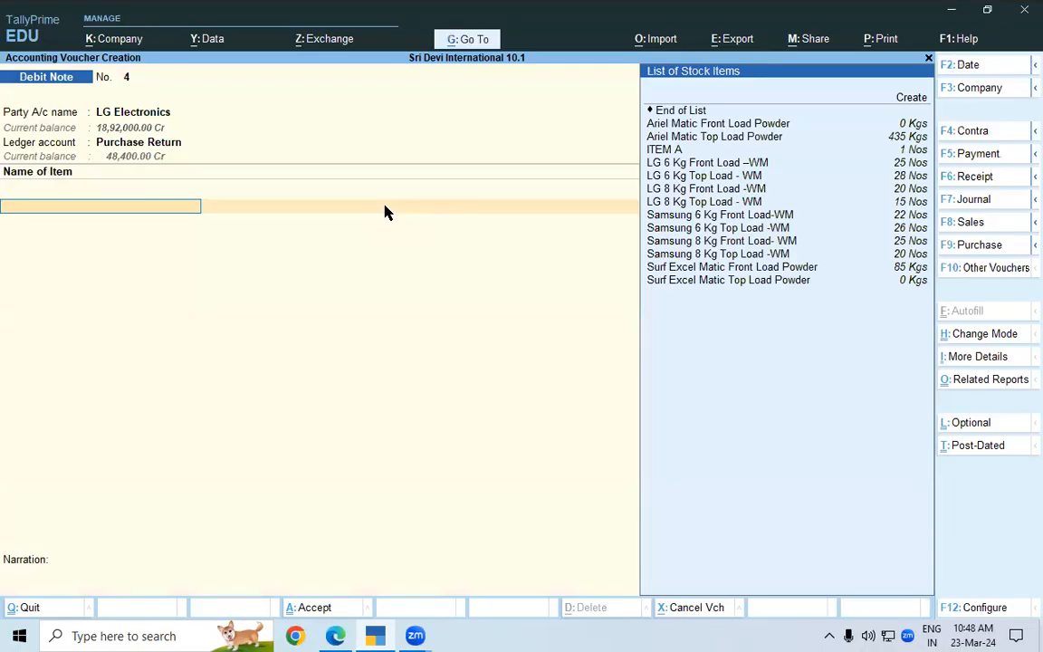
pyautogui.write('LG')
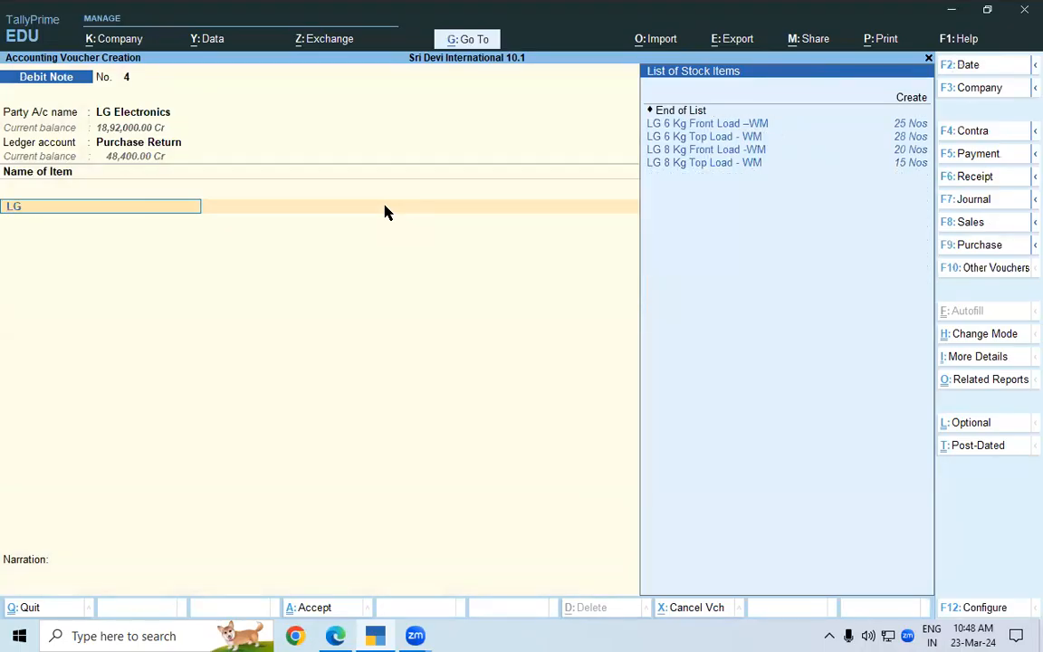
pyautogui.press('Down')
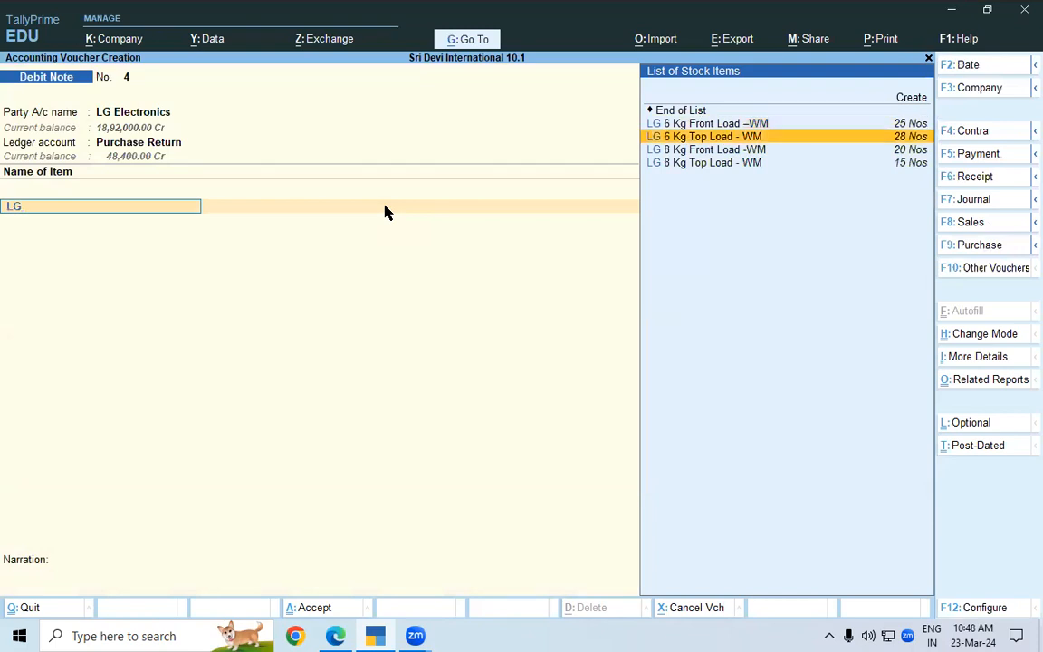
pyautogui.press('Return')
pyautogui.press('Return')
pyautogui.press('Return')
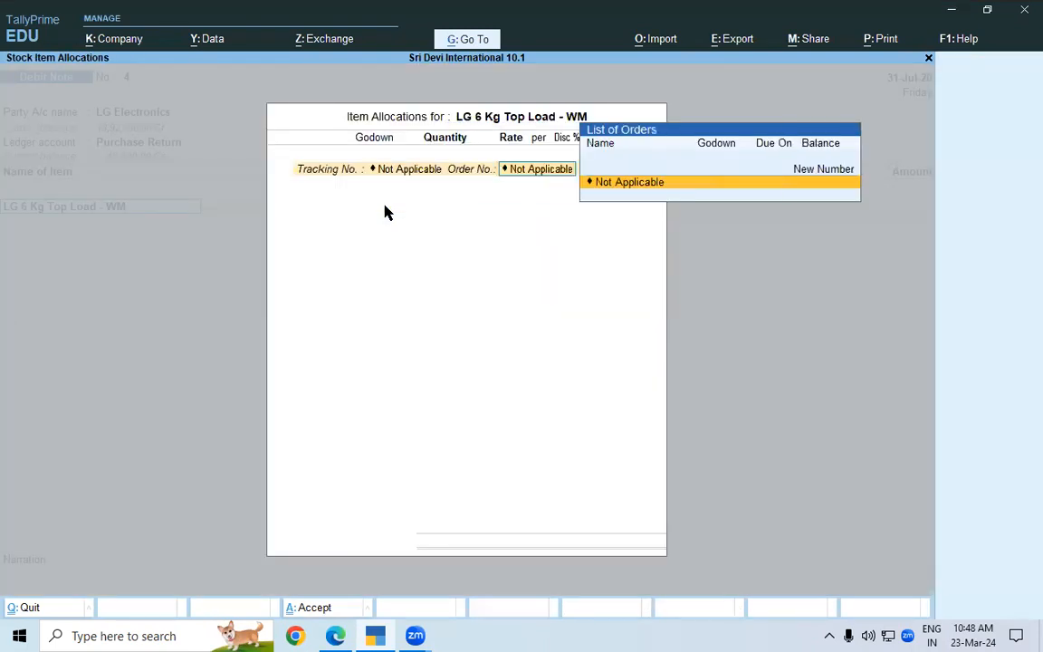
pyautogui.press('Return')
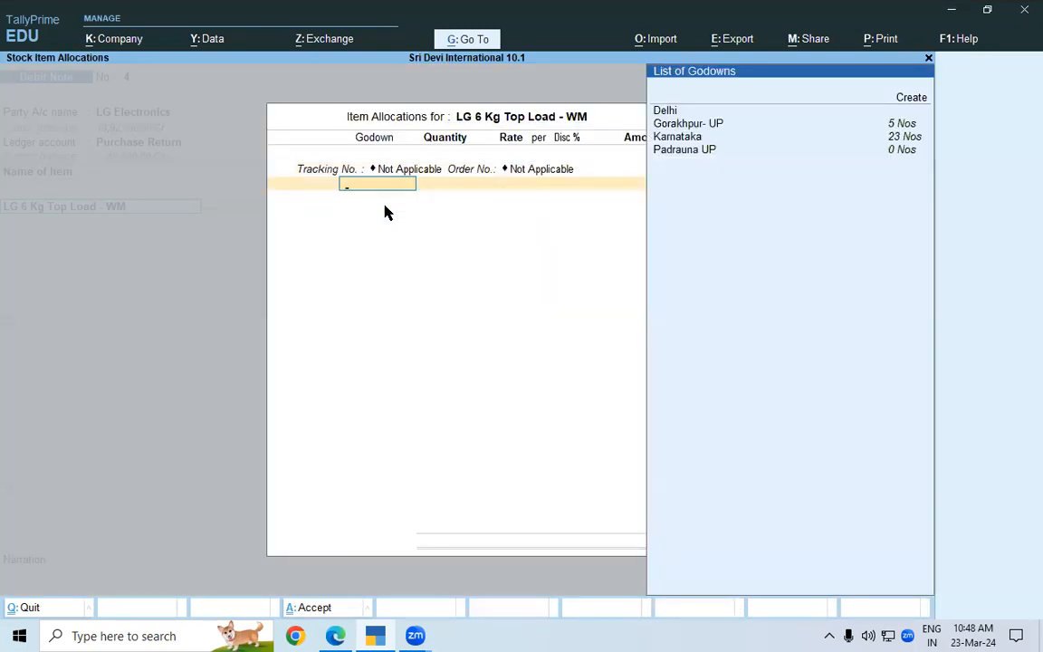
# Allocate 5 Nos of the top-load machine from the Karnataka godown at the 15,000 rate, following the lesson PDF
pyautogui.hotkey('alt', 'Tab')
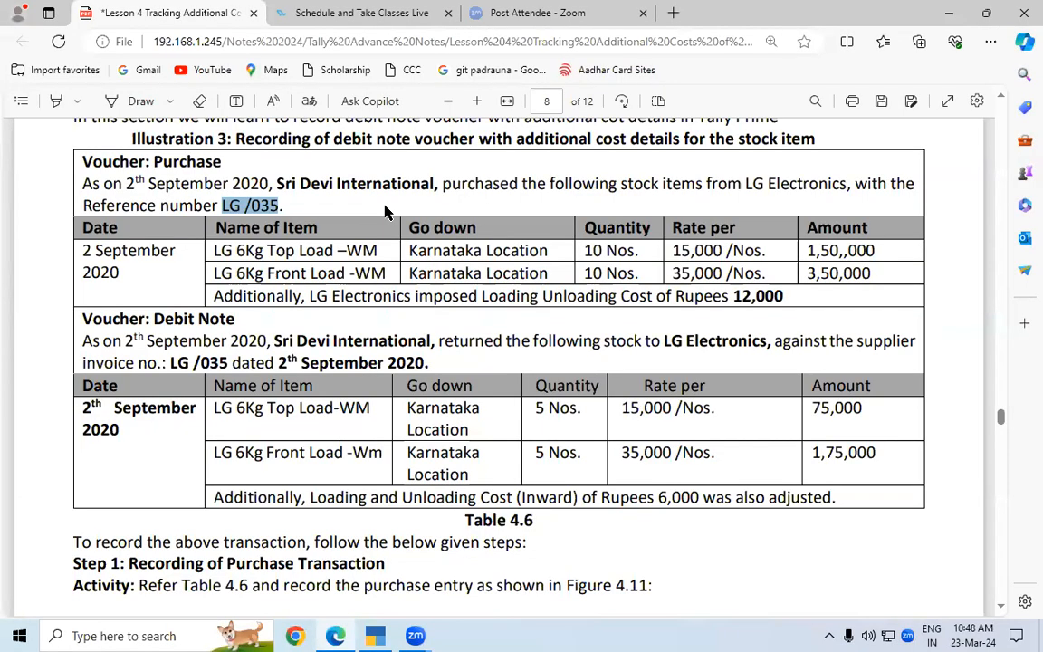
pyautogui.hotkey('alt', 'Tab')
pyautogui.press('Down')
pyautogui.press('Down')
pyautogui.press('Down')
pyautogui.press('Return')
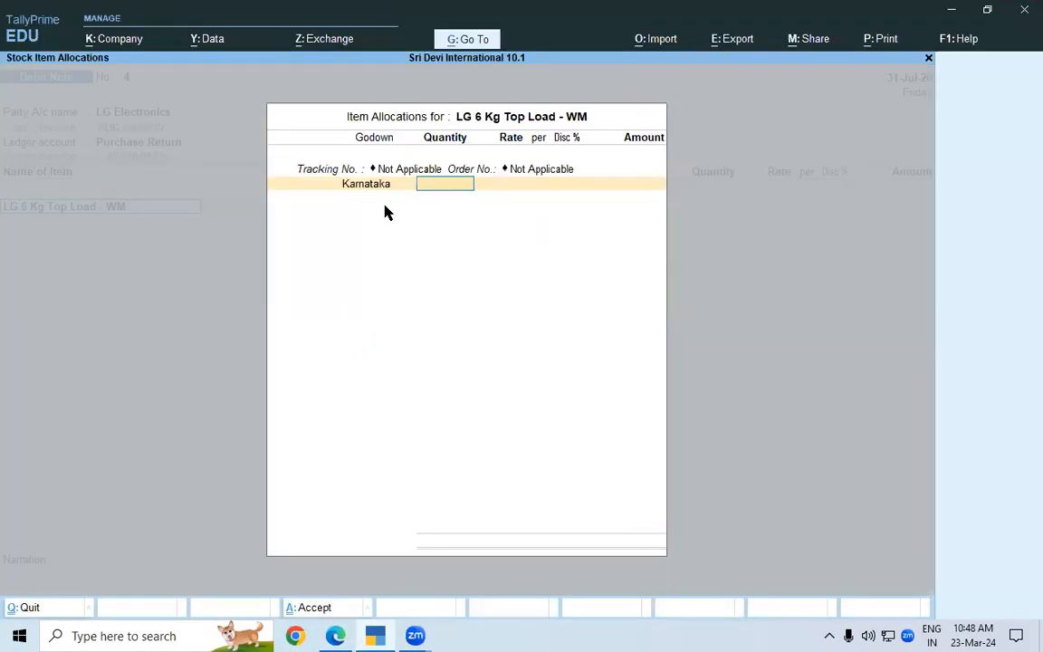
pyautogui.hotkey('alt', 'Tab')
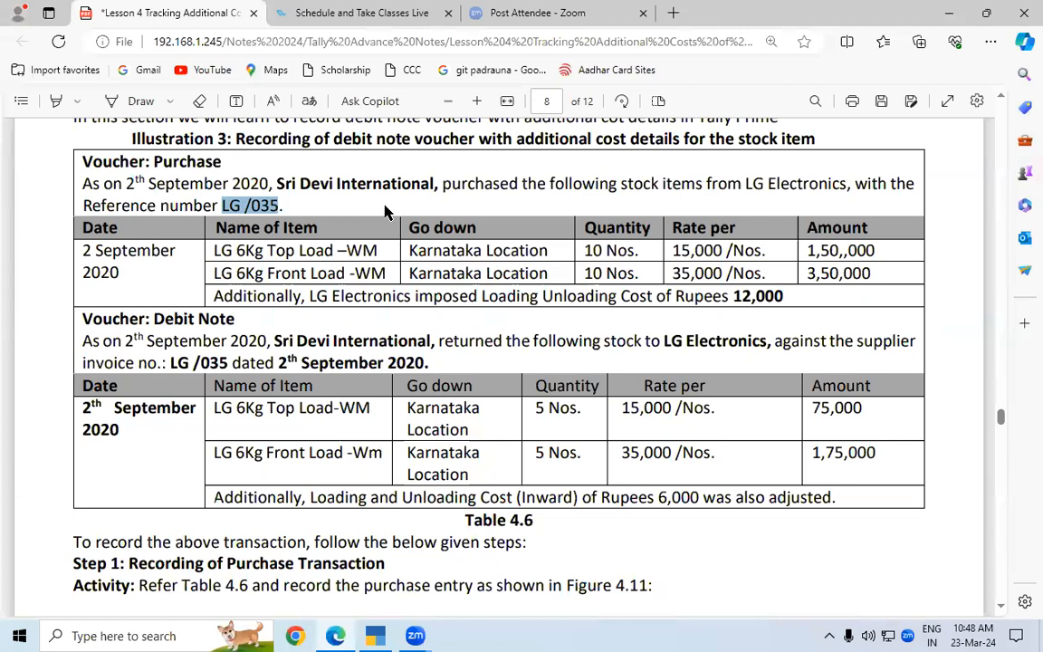
pyautogui.hotkey('alt', 'Tab')
pyautogui.write('5')
pyautogui.press('Return')
pyautogui.press('Return')
pyautogui.press('Return')
pyautogui.press('Return')
pyautogui.press('Return')
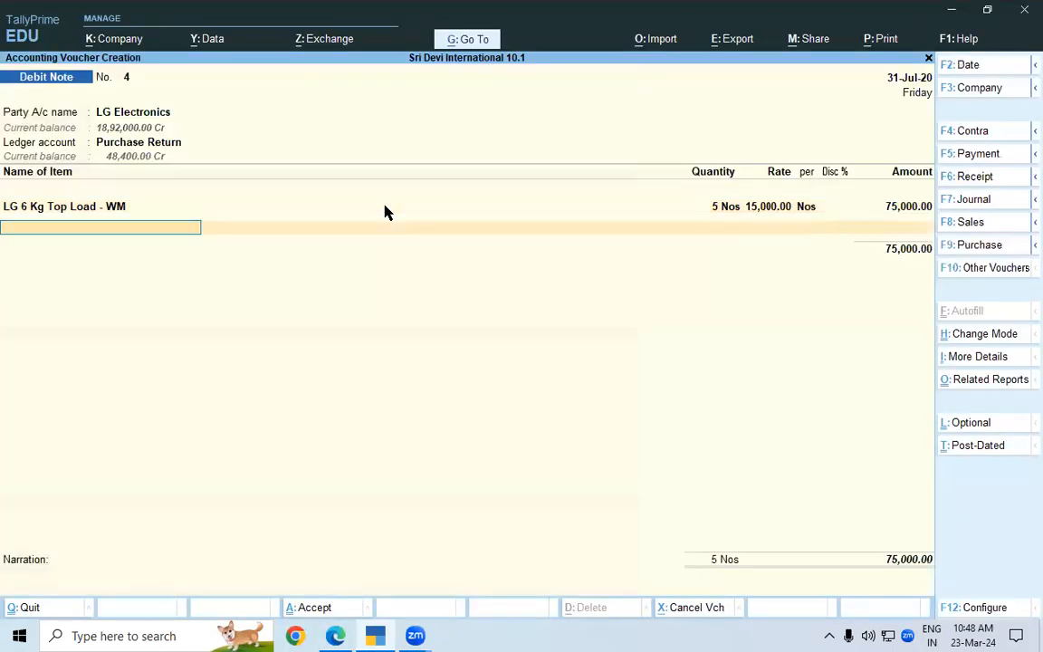
# Add LG 6 Kg Front Load –WM as the second returned item, with tracking and order numbers Not Applicable
pyautogui.hotkey('alt', 'Tab')
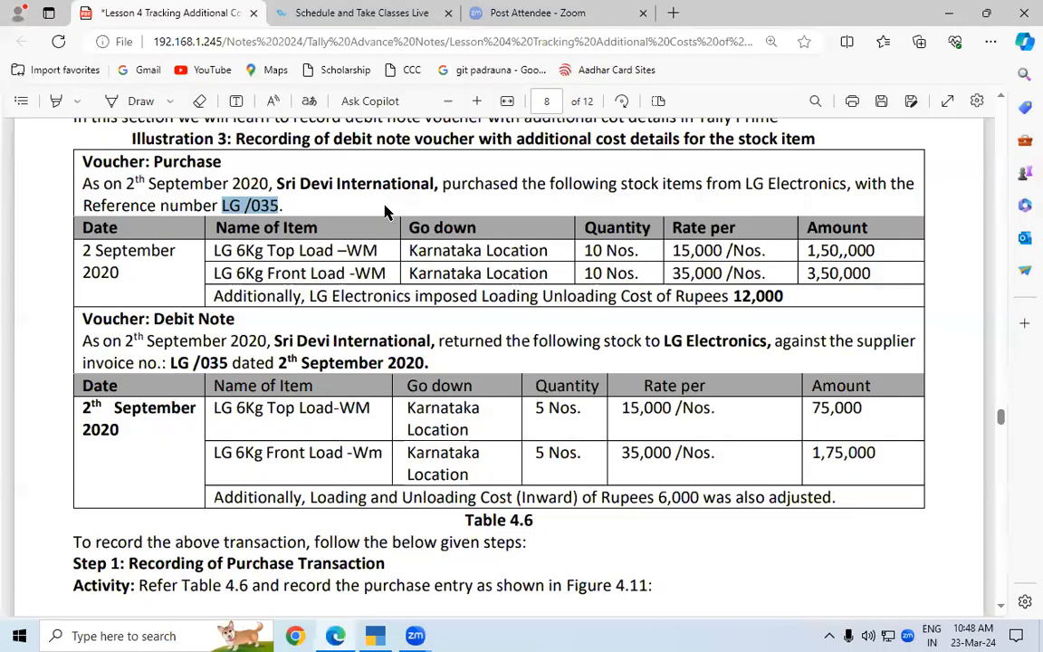
pyautogui.hotkey('alt', 'Tab')
pyautogui.write('LG')
pyautogui.press('Down')
pyautogui.press('Up')
pyautogui.press('Return')
pyautogui.press('Return')
pyautogui.press('Return')
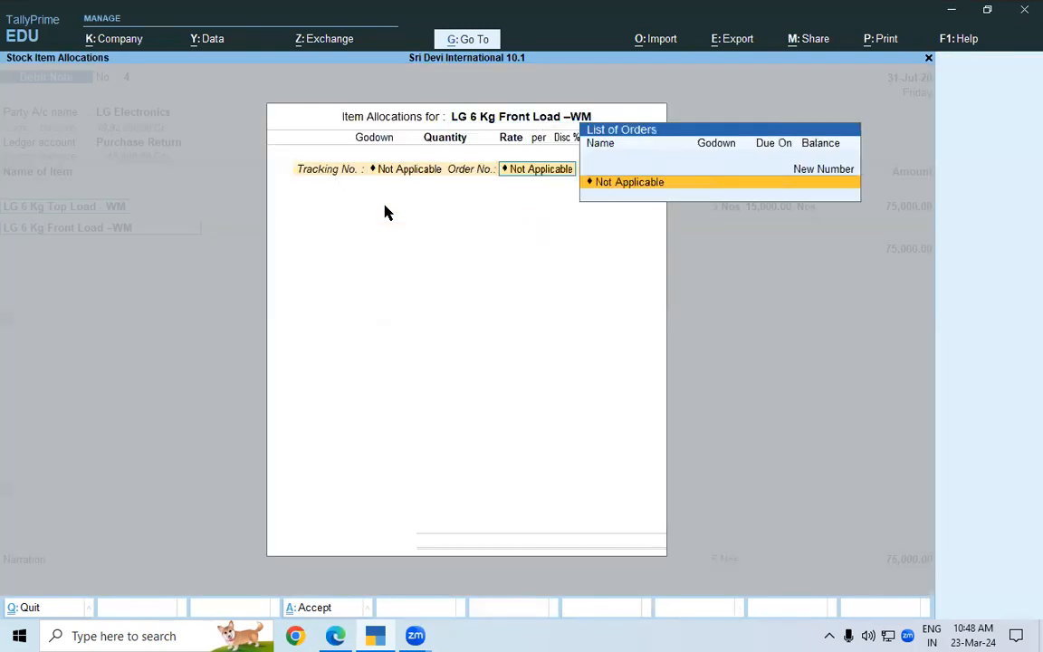
pyautogui.press('Return')
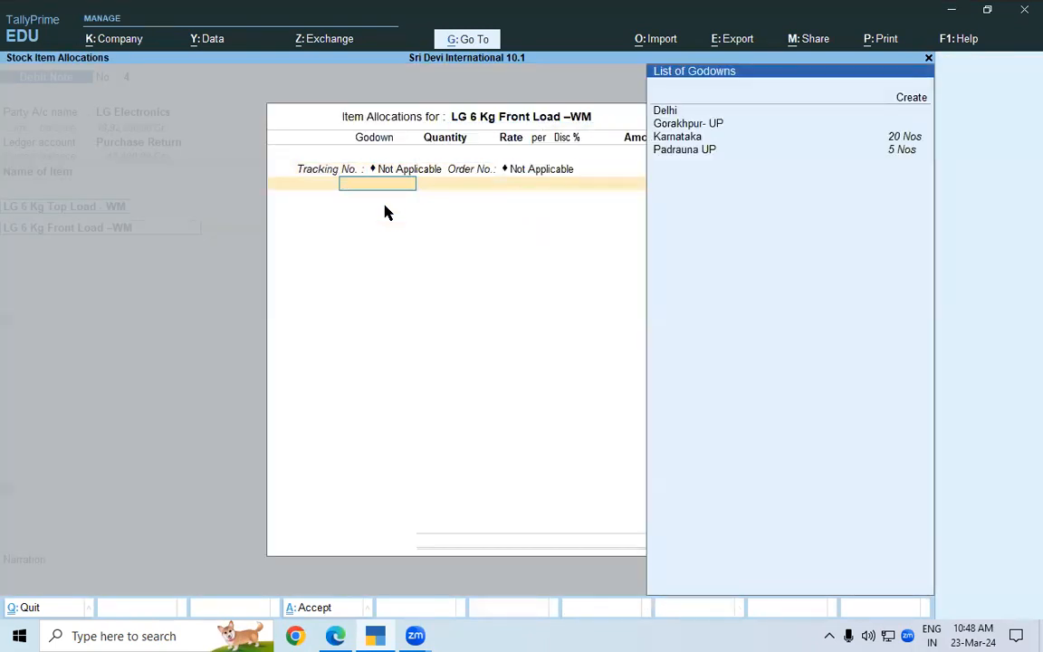
# Allocate 5 Nos of the front-load machine from the Karnataka godown at a rate of 35,000
pyautogui.press('Down')
pyautogui.press('Down')
pyautogui.press('Return')
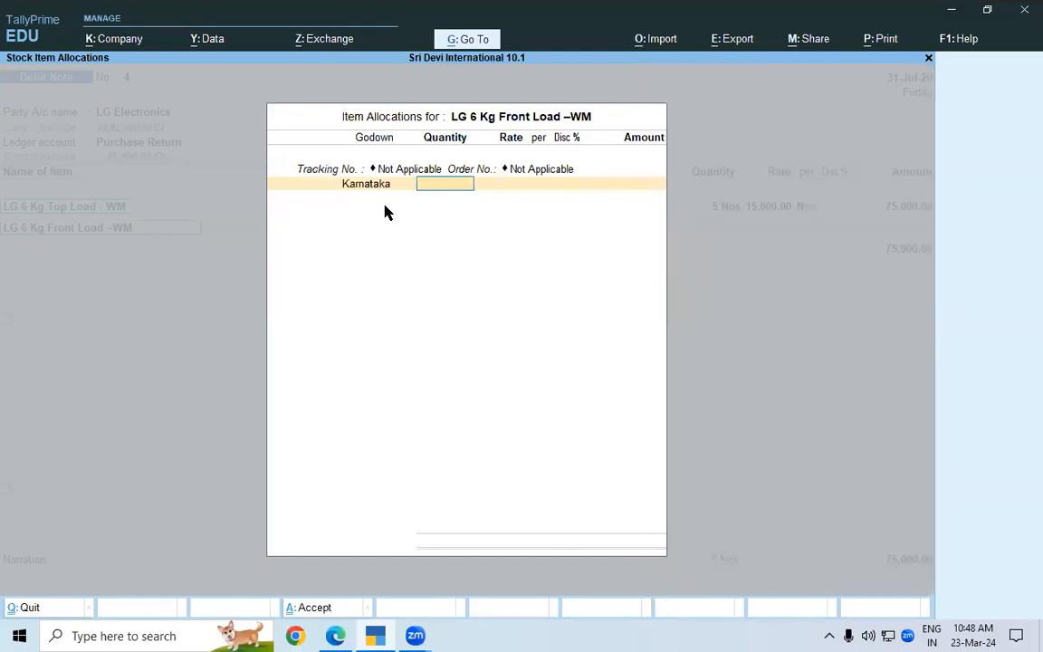
pyautogui.hotkey('alt', 'Tab')
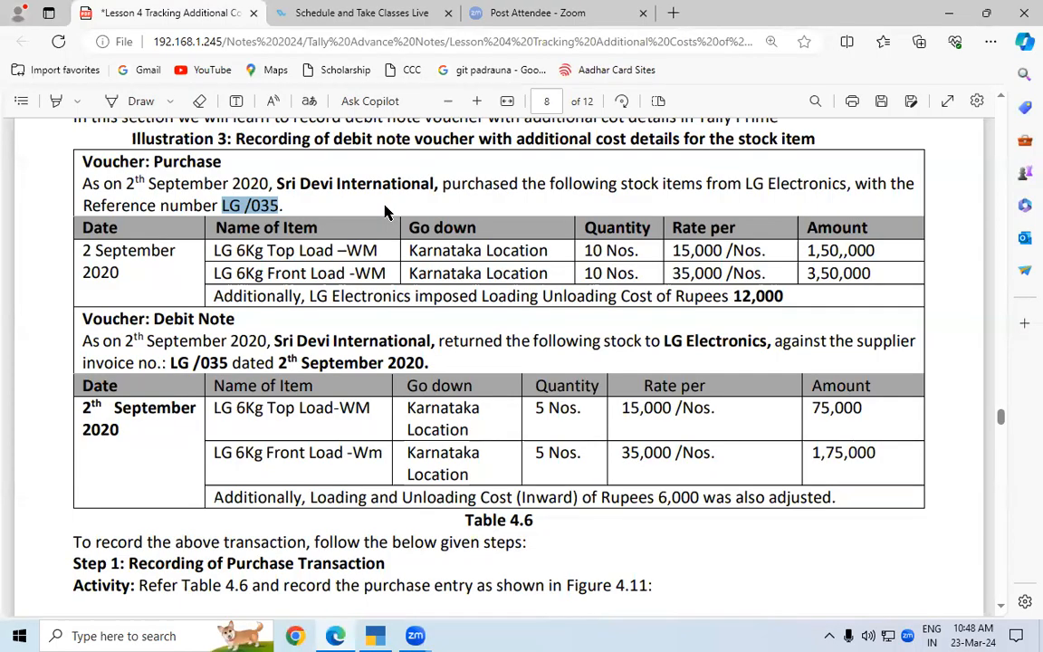
pyautogui.hotkey('alt', 'Tab')
pyautogui.write('5')
pyautogui.press('Return')
pyautogui.write('35000')
pyautogui.press('Return')
pyautogui.press('Return')
# End the item list and add the Loading & Unloading Cost (Inward) ledger with an amount of 6,000
pyautogui.press('Return')
pyautogui.press('Return')
pyautogui.press('Return')
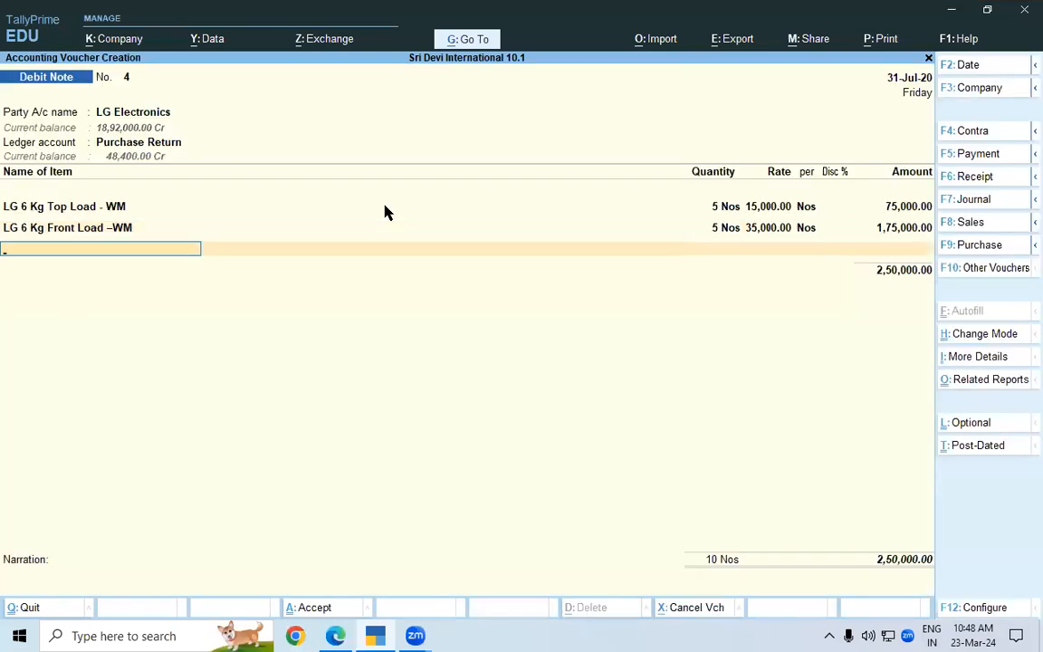
pyautogui.press('Return')
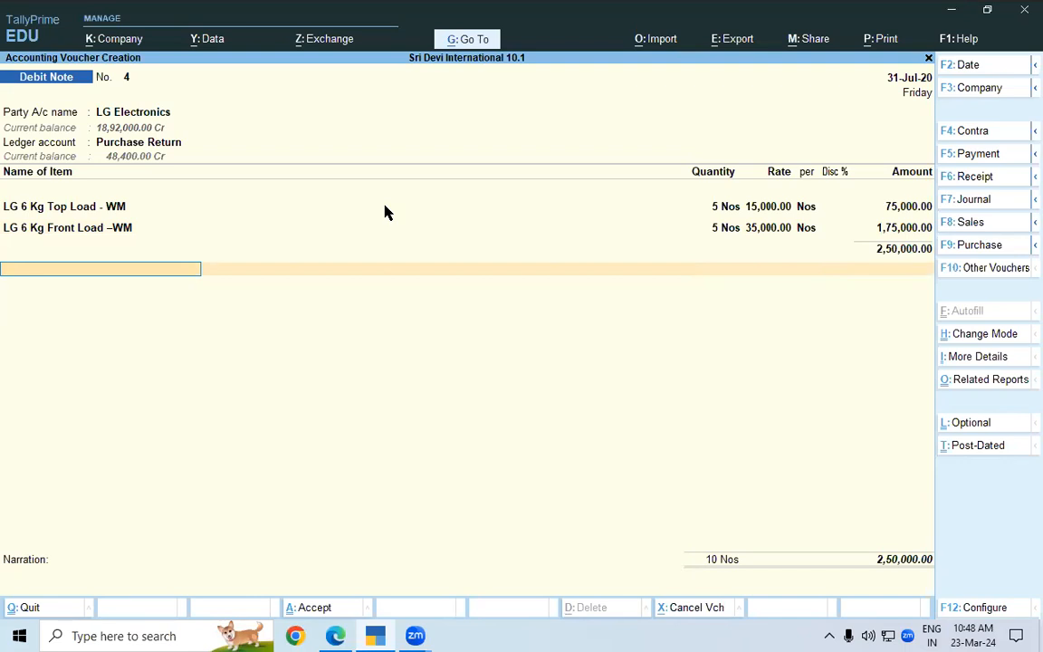
pyautogui.write('LO')
pyautogui.press('Return')
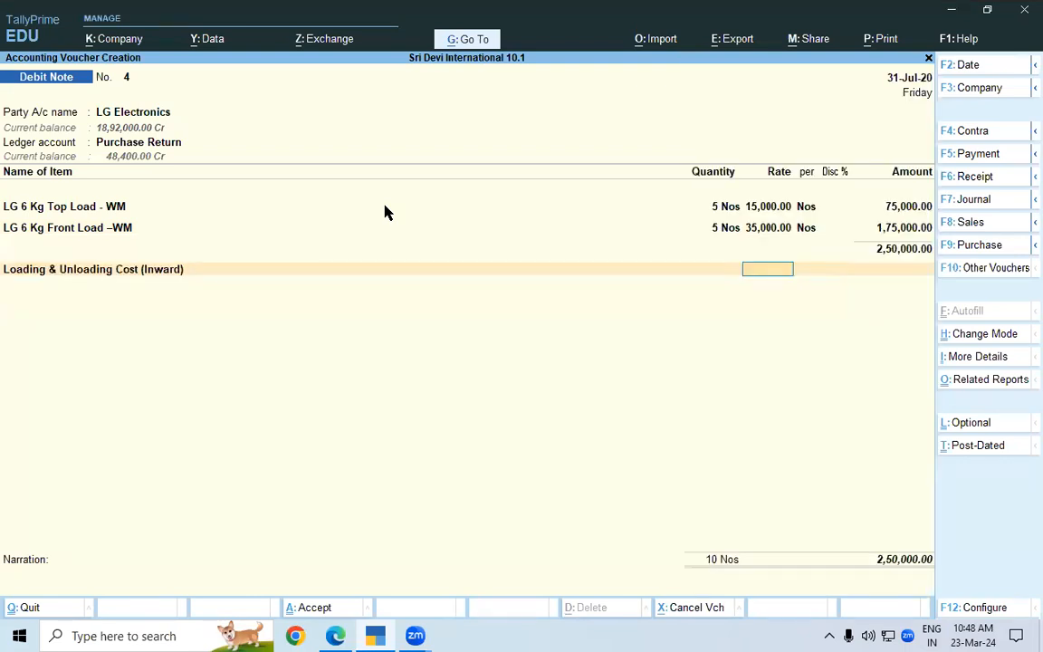
pyautogui.write('6000')
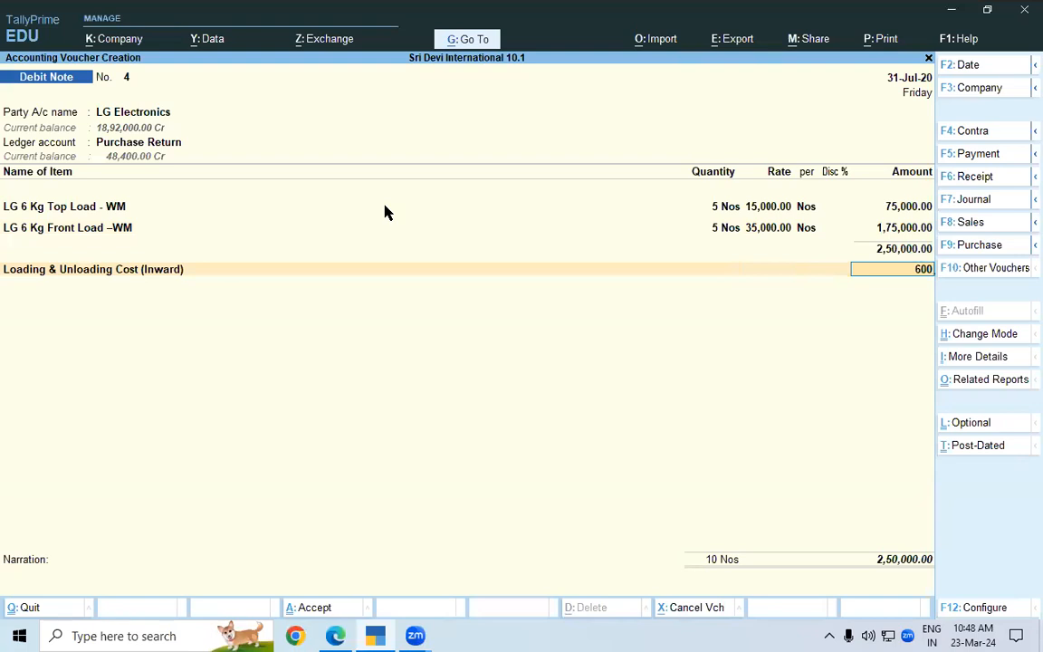
pyautogui.press('Return')
pyautogui.press('Return')
pyautogui.press('Return')
pyautogui.press('Return')
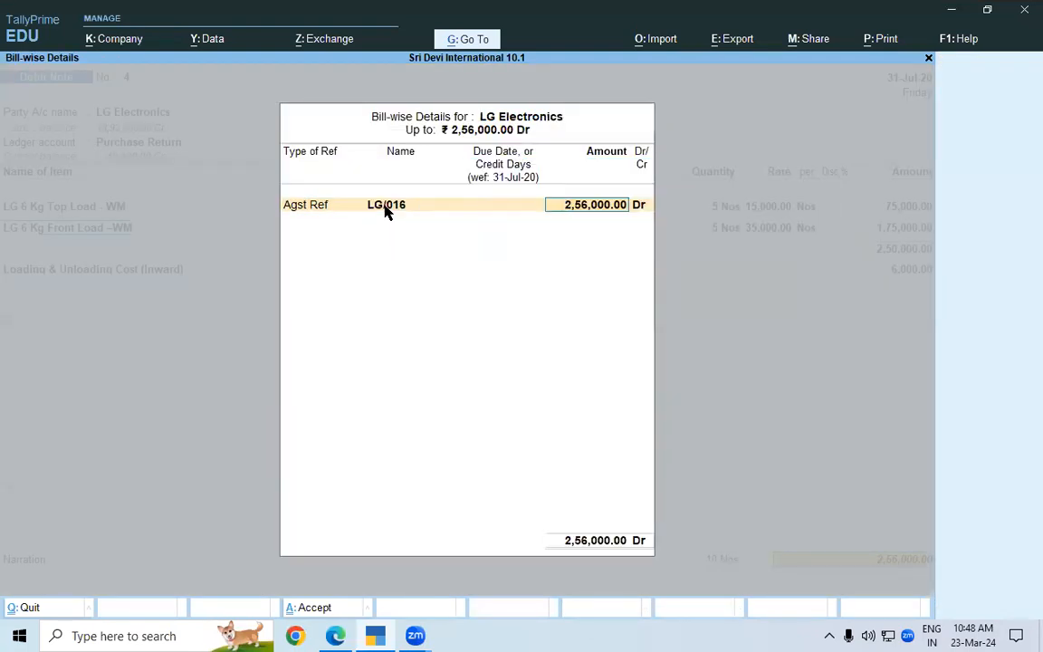
# Set the bill-wise reference to Agst Ref LG /035 for the full amount and save the debit note without a narration
pyautogui.click(385, 207)
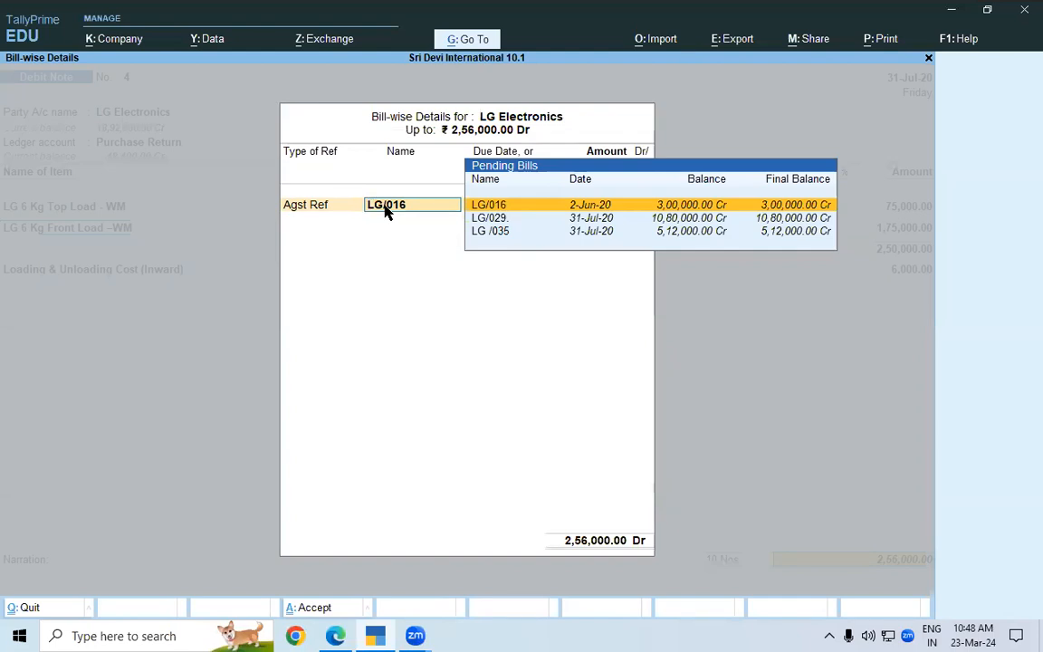
pyautogui.press('Down')
pyautogui.press('Down')
pyautogui.press('Return')
pyautogui.press('Return')
pyautogui.press('Return')
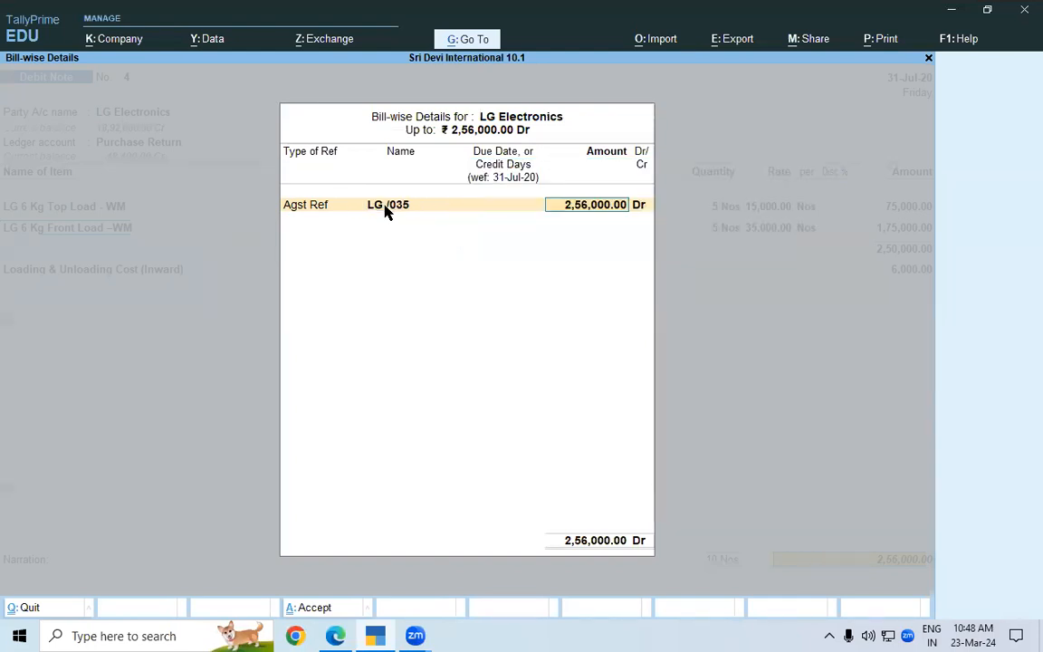
pyautogui.press('Return')
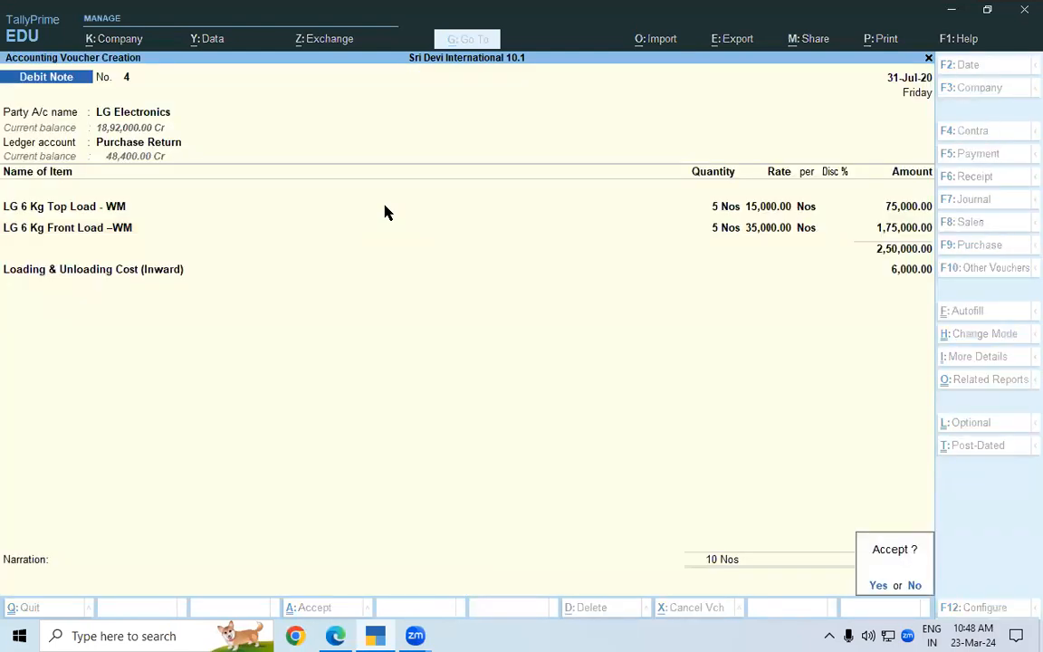
pyautogui.press('y')
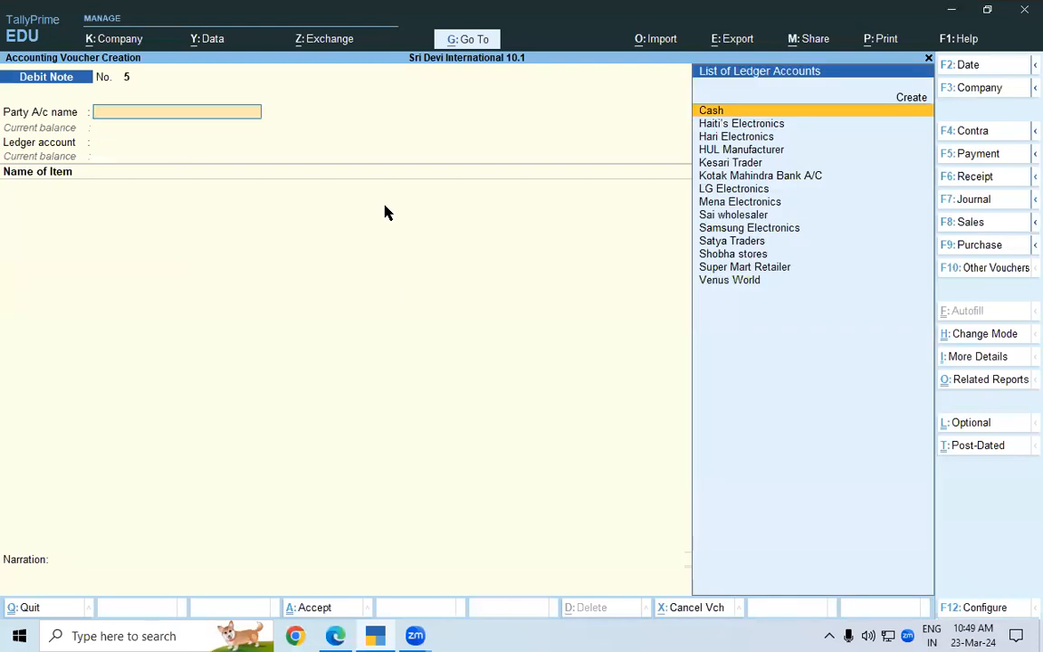
# Switch to the lesson PDF in the browser and review the Stock Summary section and the debit note recording steps
pyautogui.hotkey('alt', 'Tab')
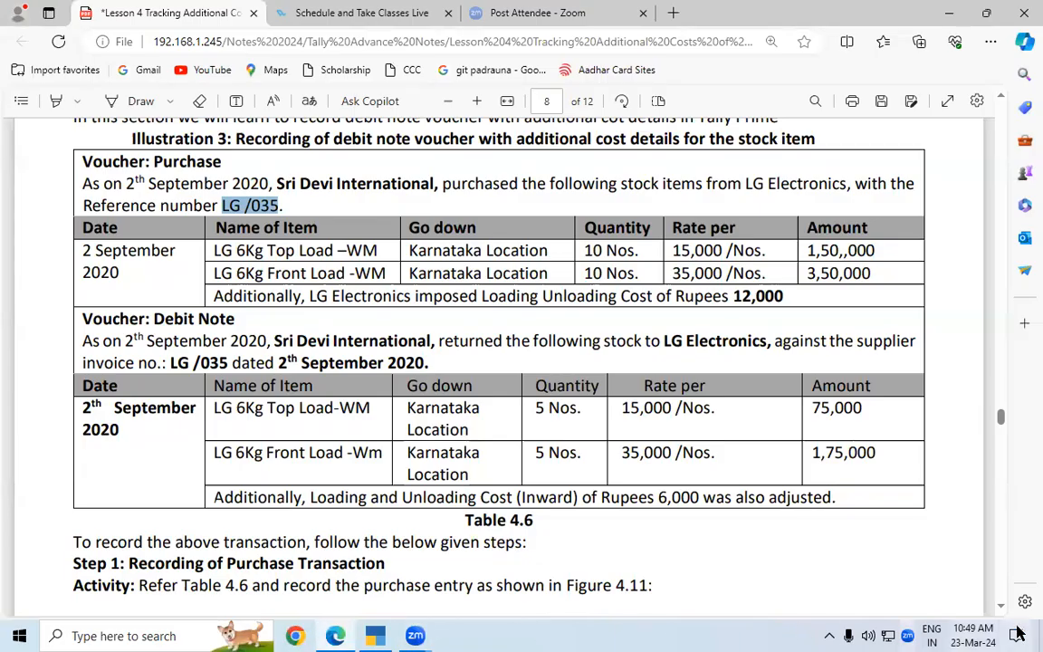
pyautogui.scroll(-4, 1001, 609)
pyautogui.scroll(-6, 1001, 614)
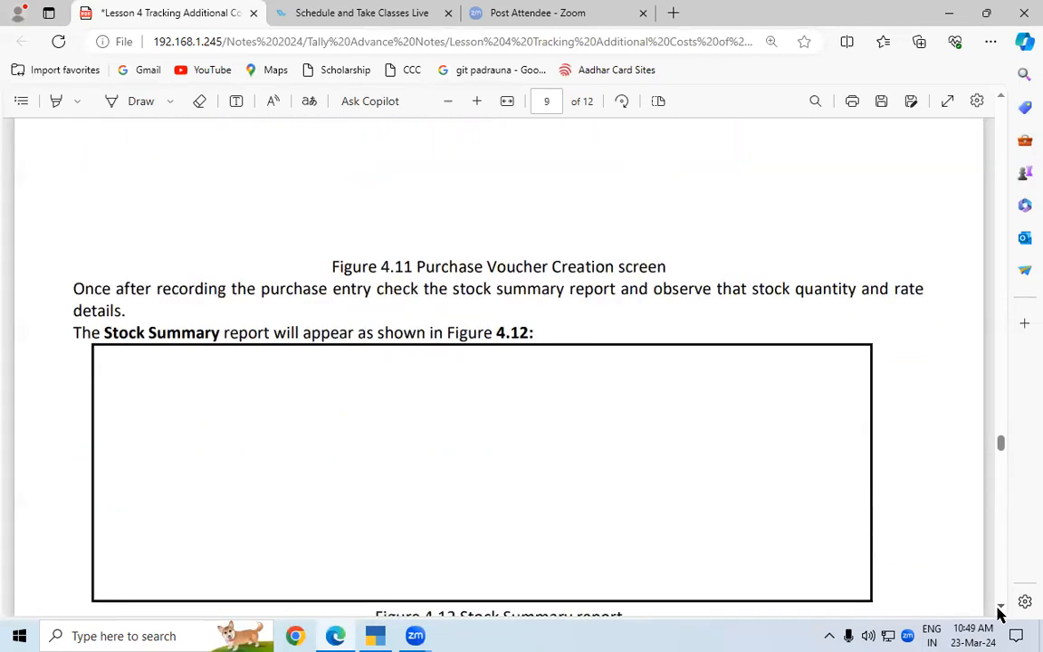
pyautogui.scroll(-2, 1001, 614)
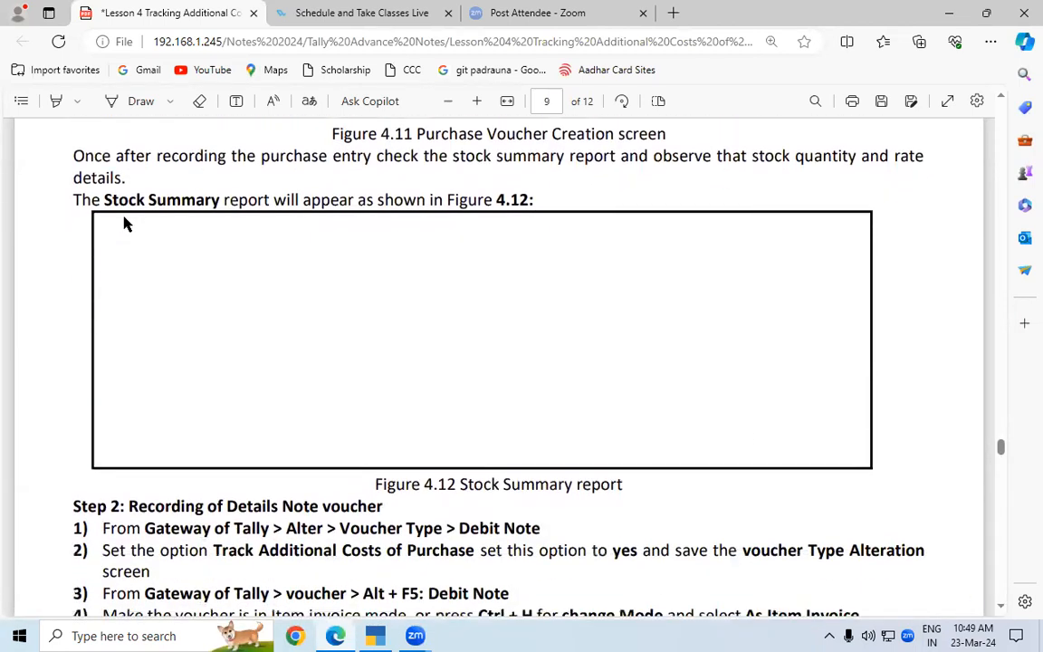
pyautogui.moveTo(105, 199); pyautogui.dragTo(214, 200)
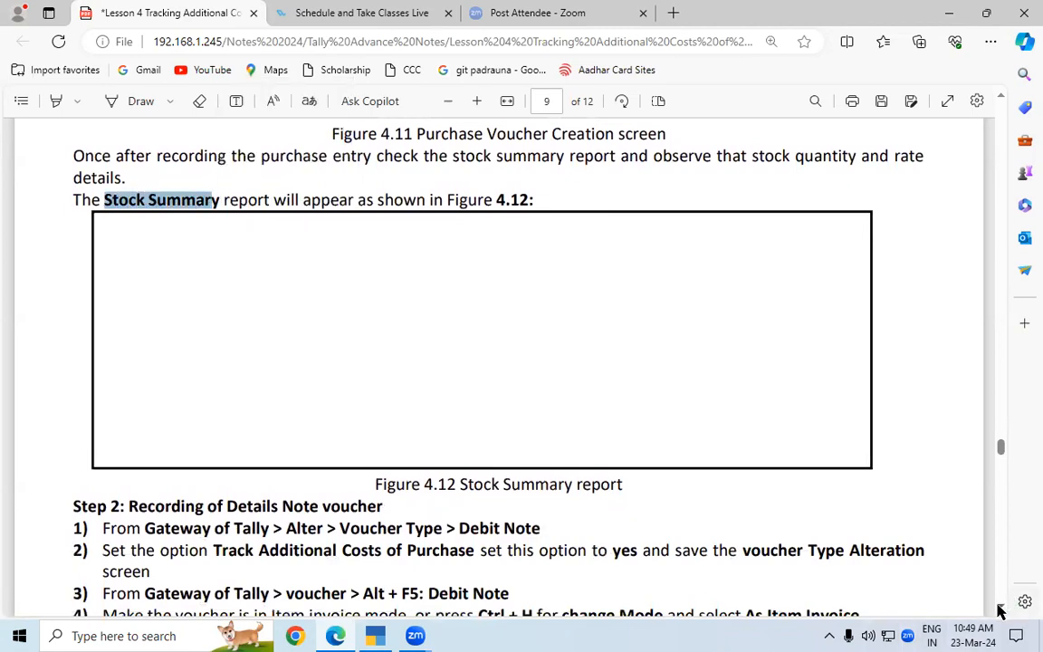
pyautogui.scroll(-7, 1001, 614)
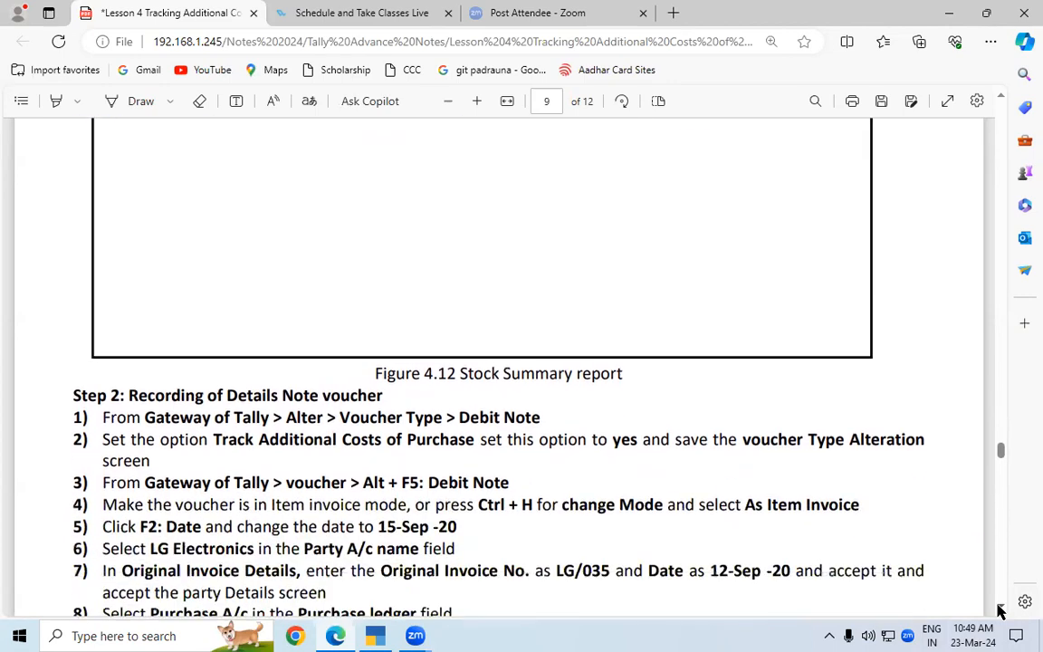
pyautogui.scroll(-7, 1001, 613)
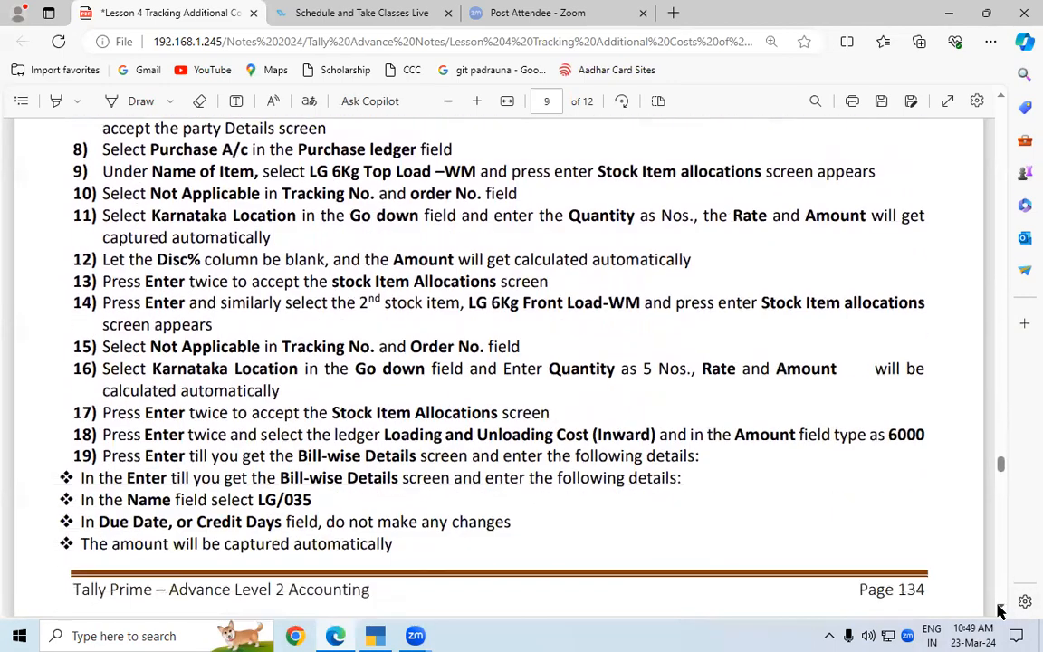
pyautogui.scroll(-1, 1000, 613)
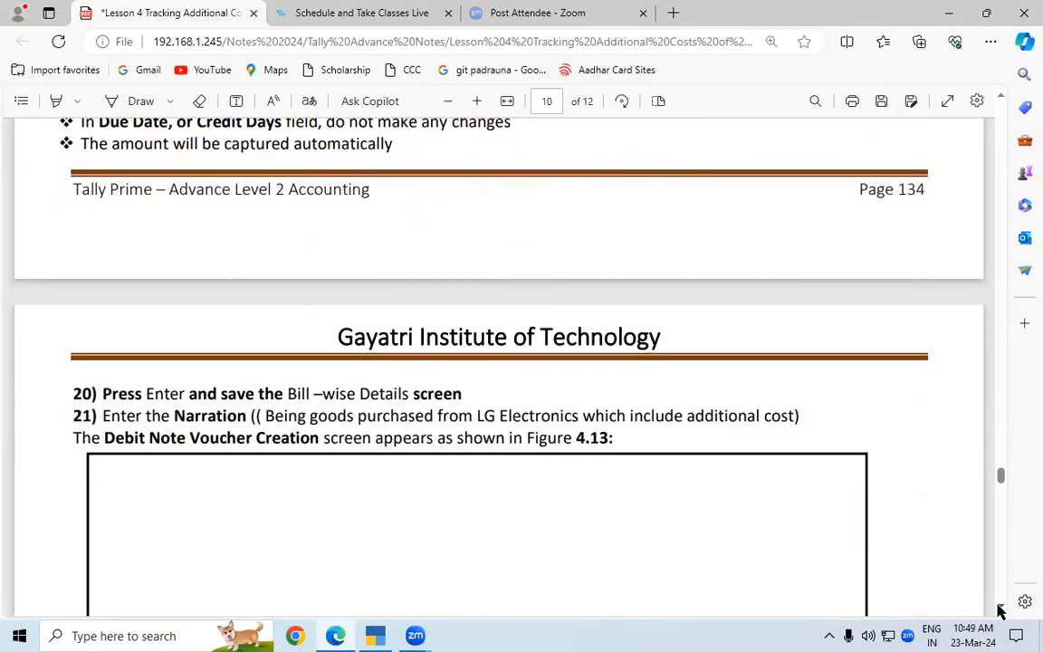
# Examine the PDF's notes on the stock summary after the debit note and on checking the Balance Sheet report
pyautogui.scroll(-6, 1000, 613)
pyautogui.scroll(-5, 1001, 613)
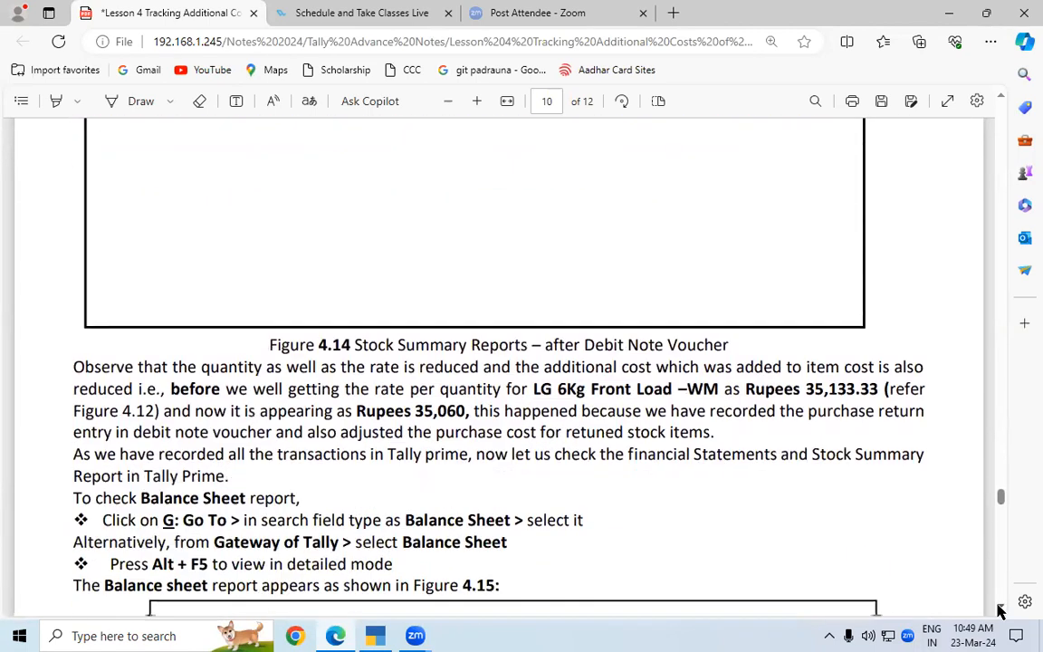
pyautogui.scroll(-1, 1000, 612)
pyautogui.scroll(-4, 1001, 612)
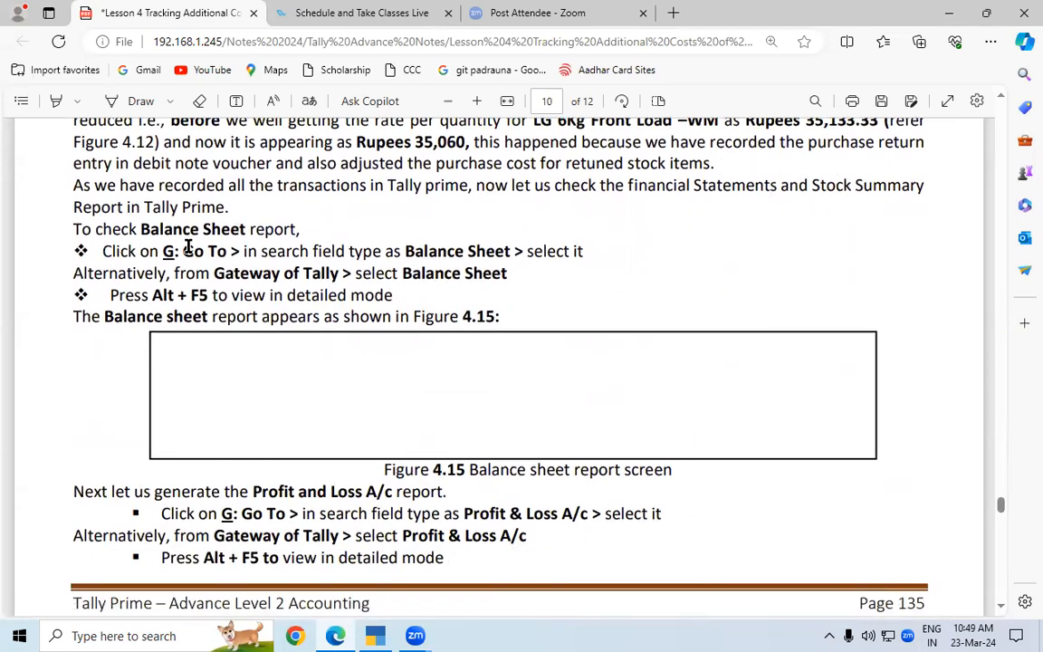
pyautogui.moveTo(142, 229); pyautogui.dragTo(221, 229)
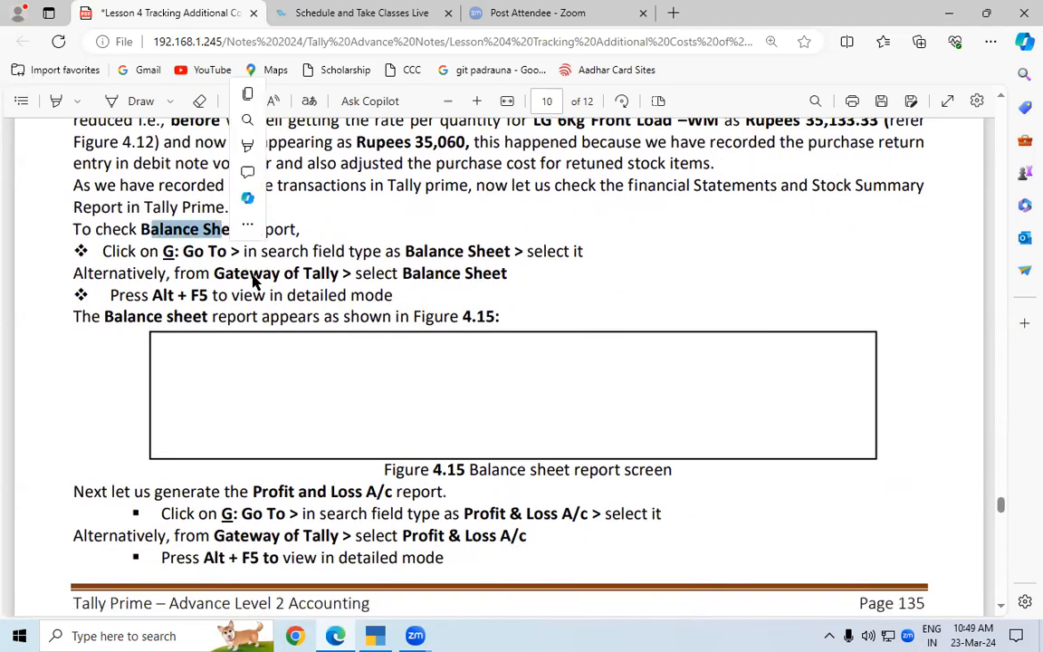
pyautogui.click(1005, 98)
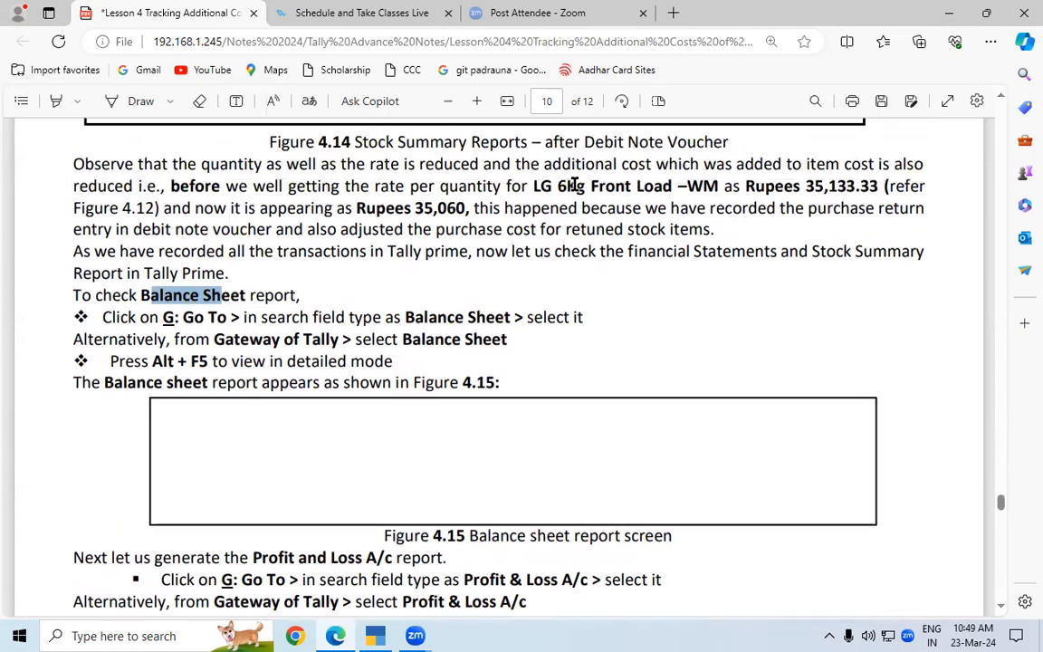
# Switch to TallyPrime and open the Stock Summary report in stock item-wise view to look up the LG 6 Kg Front Load washing machine
pyautogui.moveTo(533, 186); pyautogui.dragTo(671, 185)
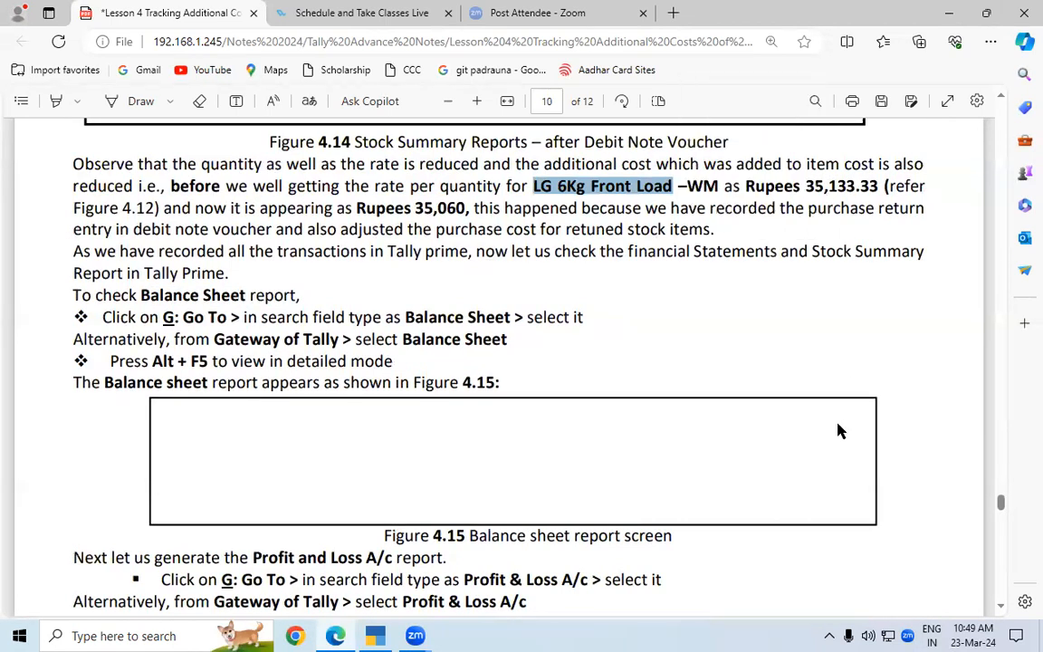
pyautogui.click(379, 635)
pyautogui.press('Escape')
pyautogui.press('Down')
pyautogui.press('Down')
pyautogui.press('Down')
pyautogui.press('Down')
pyautogui.press('Down')
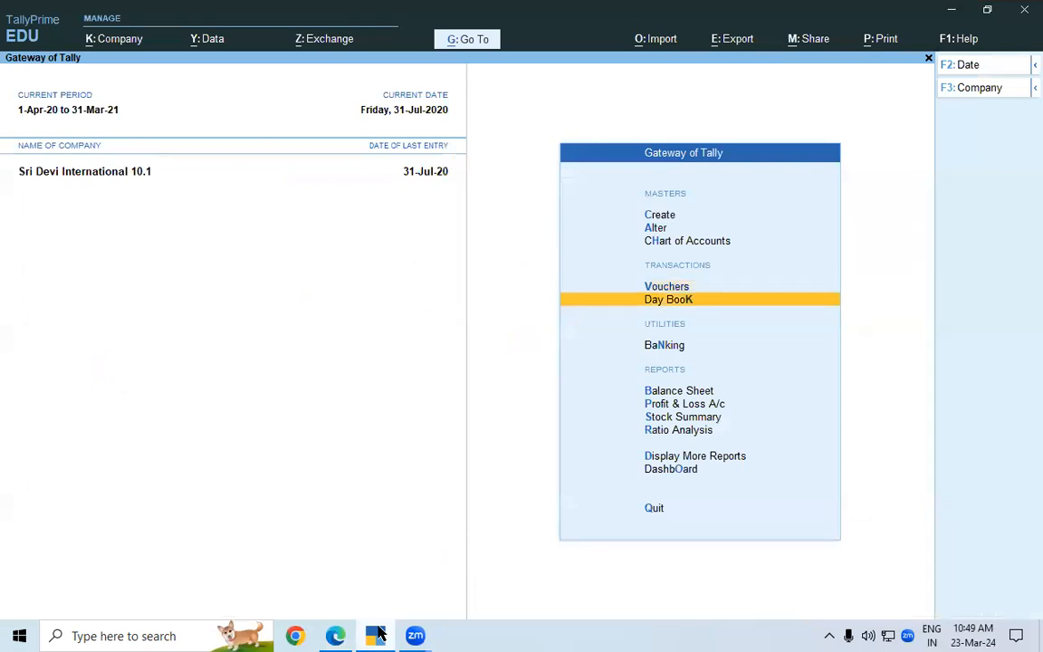
pyautogui.press('Return')
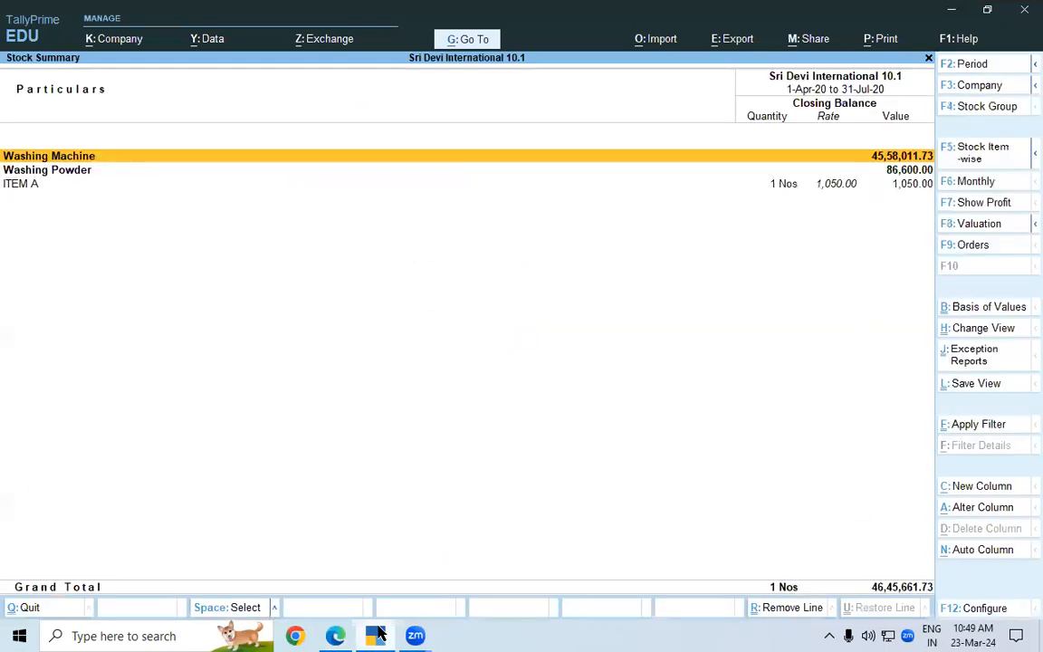
pyautogui.press('F5')
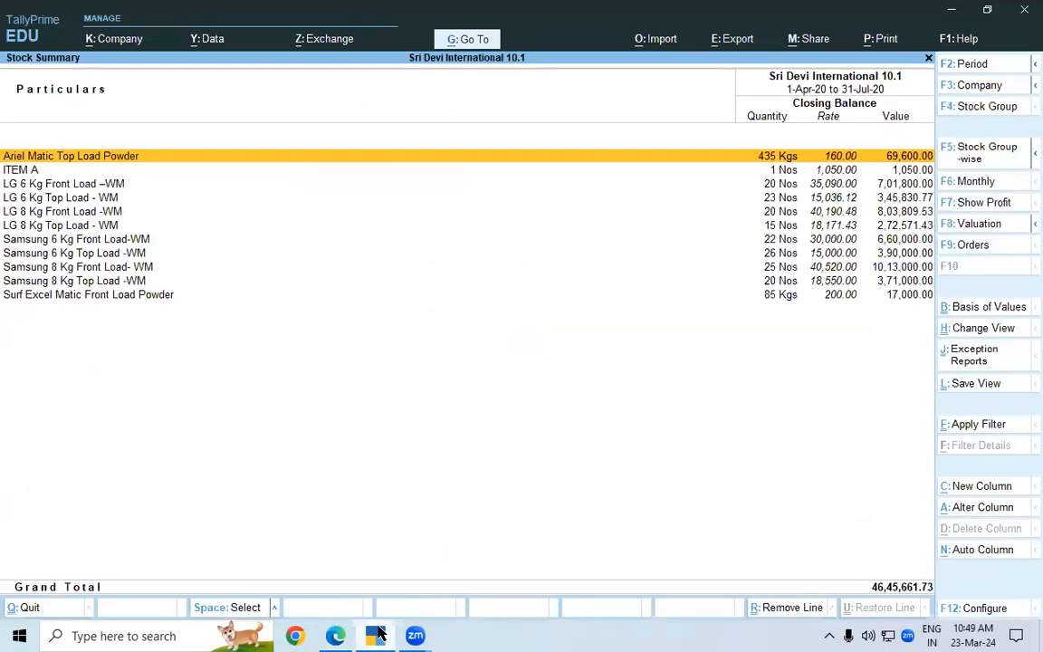
# Compare the LG 6 Kg Front Load –WM closing rate in Stock Summary with the post-debit-note rate quoted in the lesson PDF
pyautogui.click(67, 186)
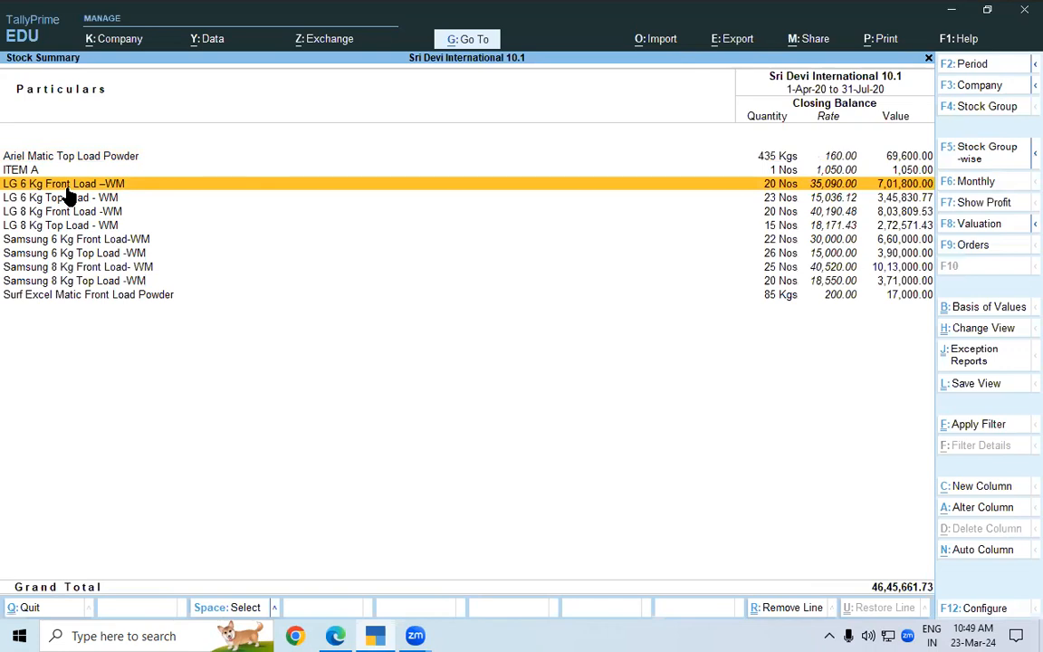
pyautogui.hotkey('alt', 'Tab')
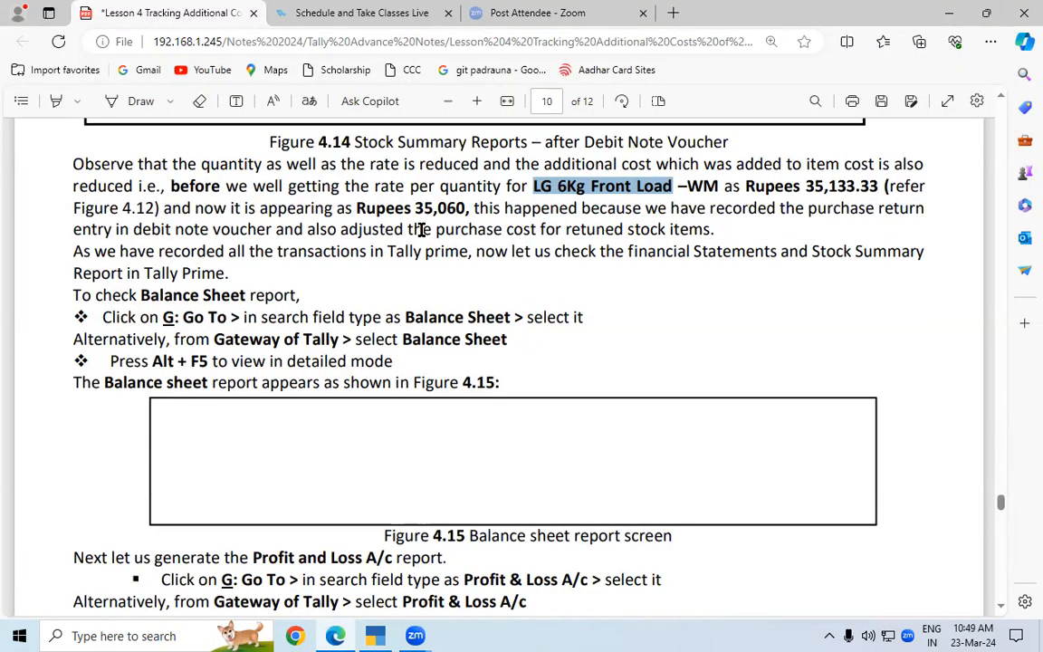
pyautogui.moveTo(415, 208); pyautogui.dragTo(468, 209)
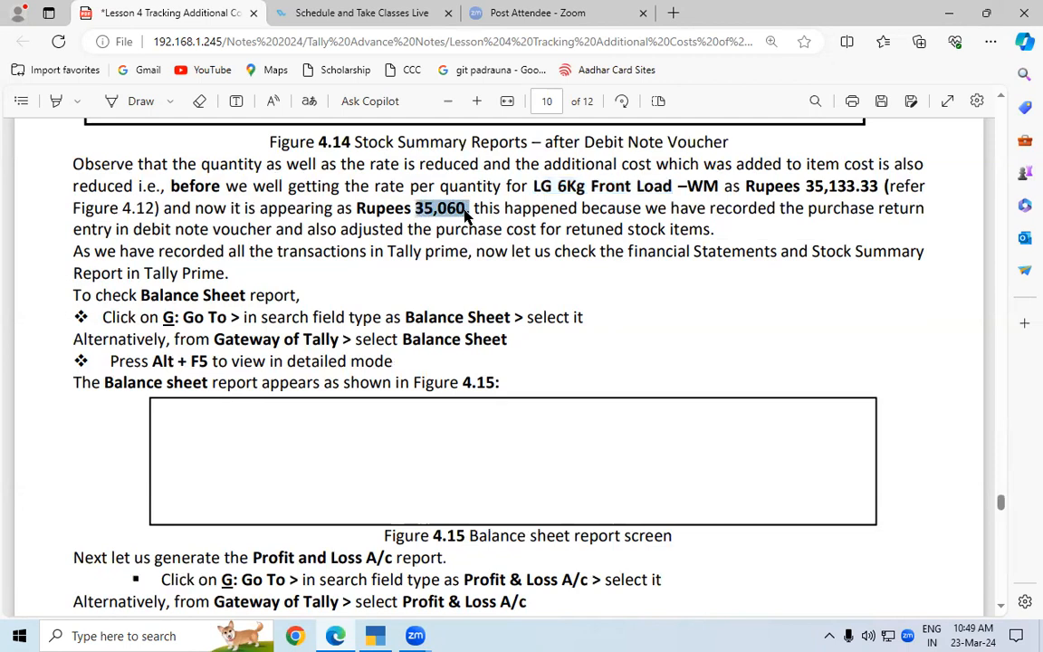
pyautogui.hotkey('alt', 'Tab')
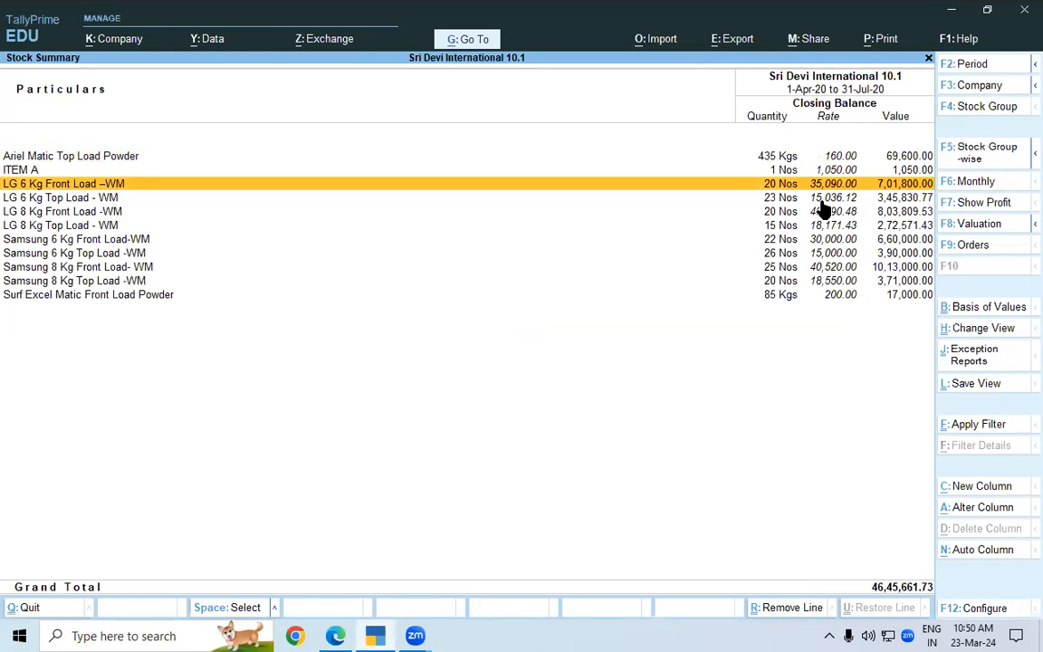
# Return to the lesson PDF and review the Balance Sheet, Profit & Loss A/c and Stock Summary instructions through Key Takeaways and Shortcut Keys
pyautogui.hotkey('alt', 'Tab')
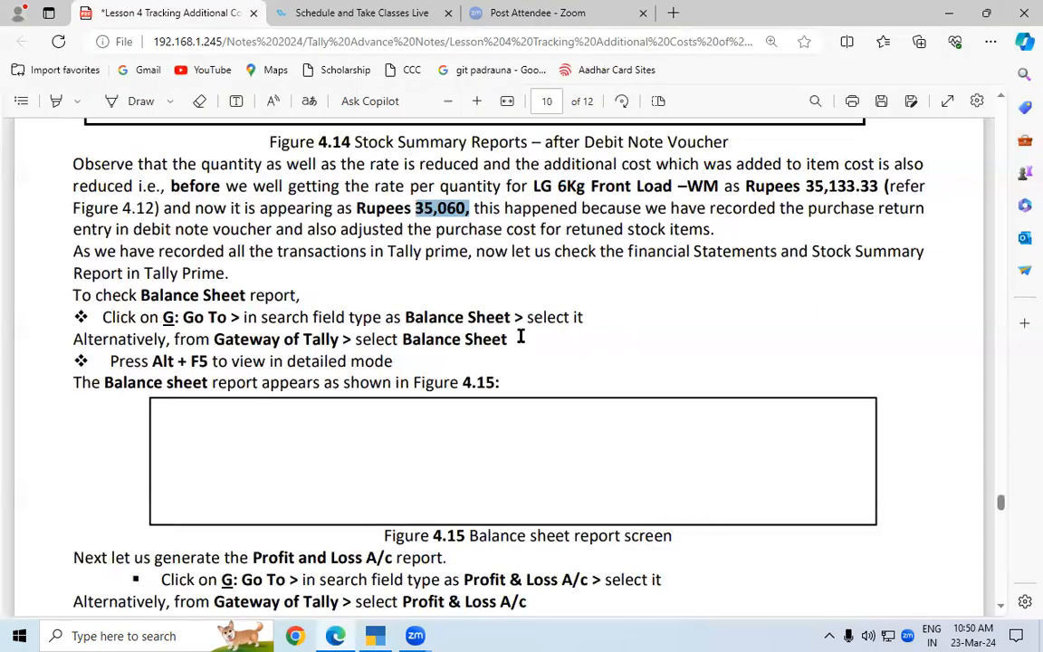
pyautogui.moveTo(405, 317); pyautogui.dragTo(511, 321)
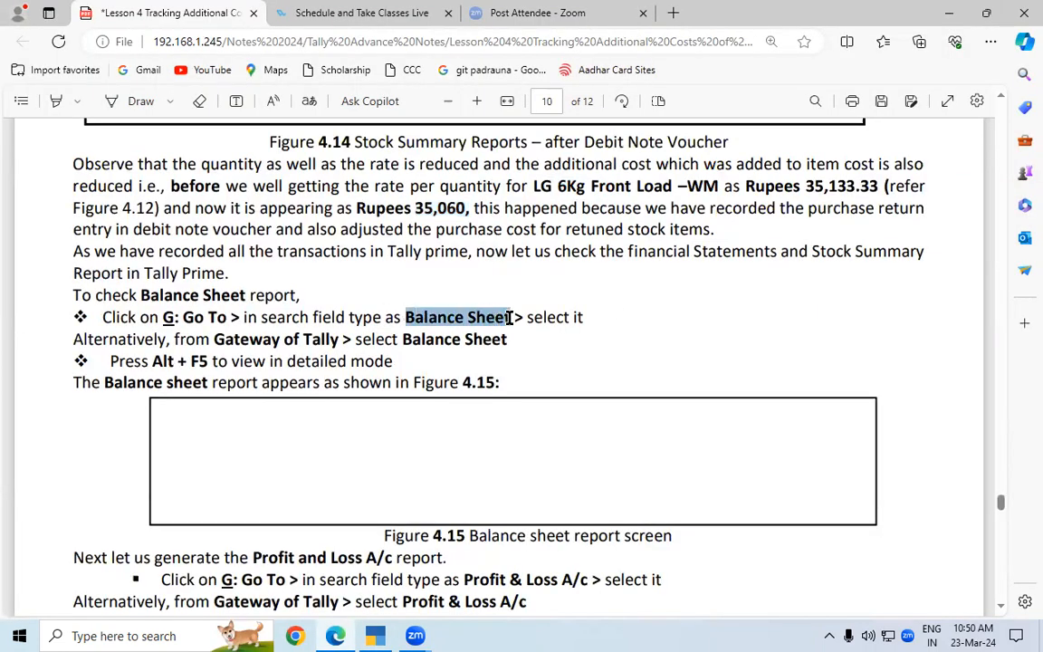
pyautogui.hotkey('ctrl', 'c')
pyautogui.hotkey('alt', 'Tab')
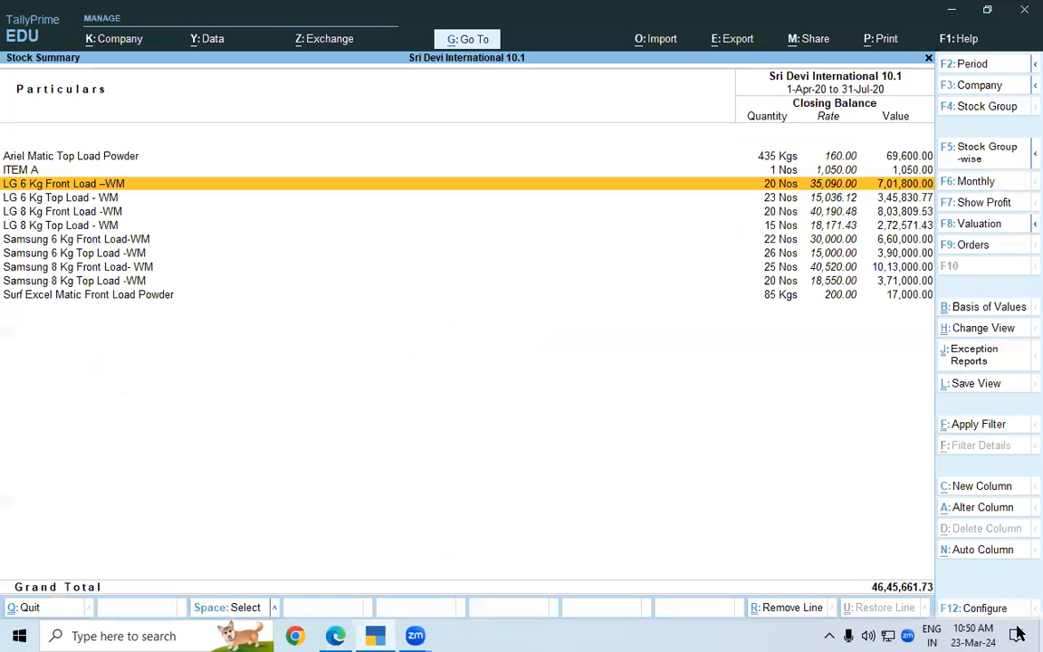
pyautogui.hotkey('alt', 'Tab')
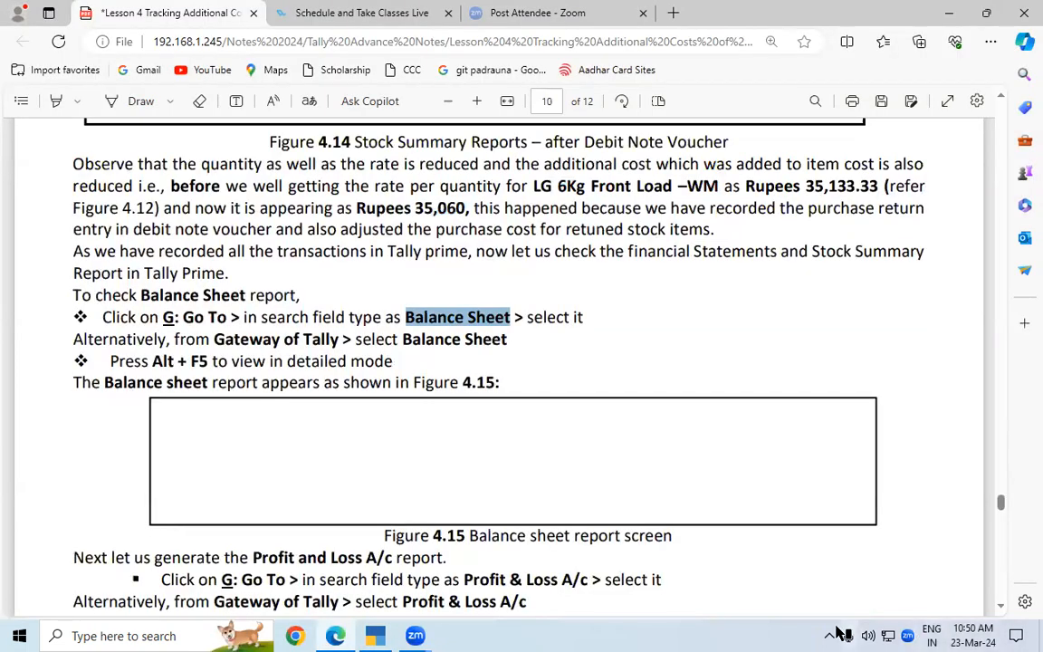
pyautogui.scroll(-6, 997, 614)
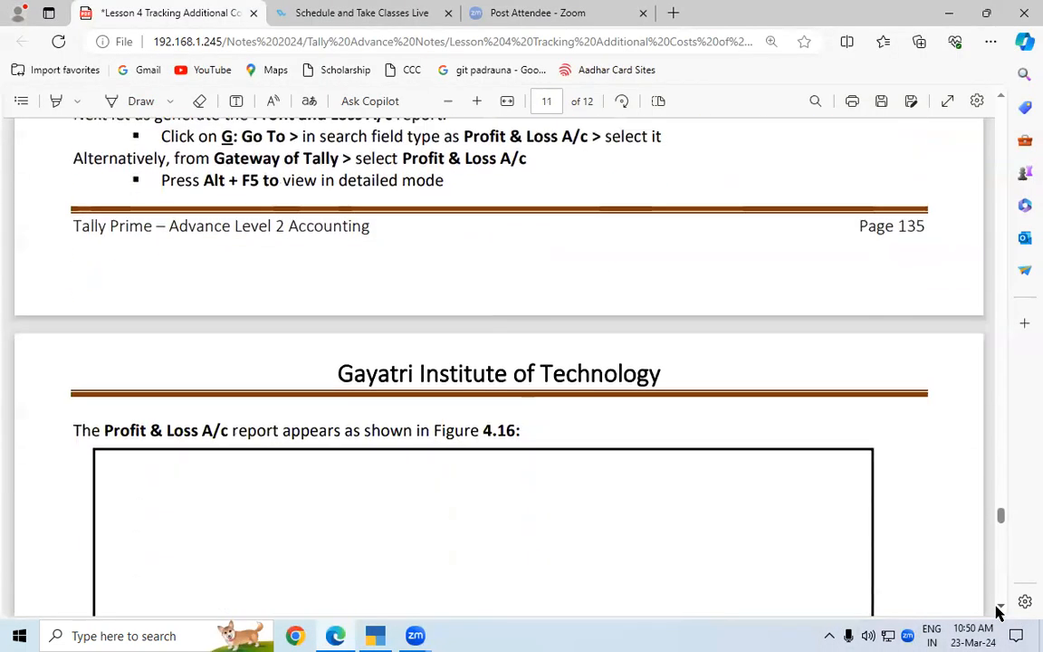
pyautogui.scroll(-4, 997, 614)
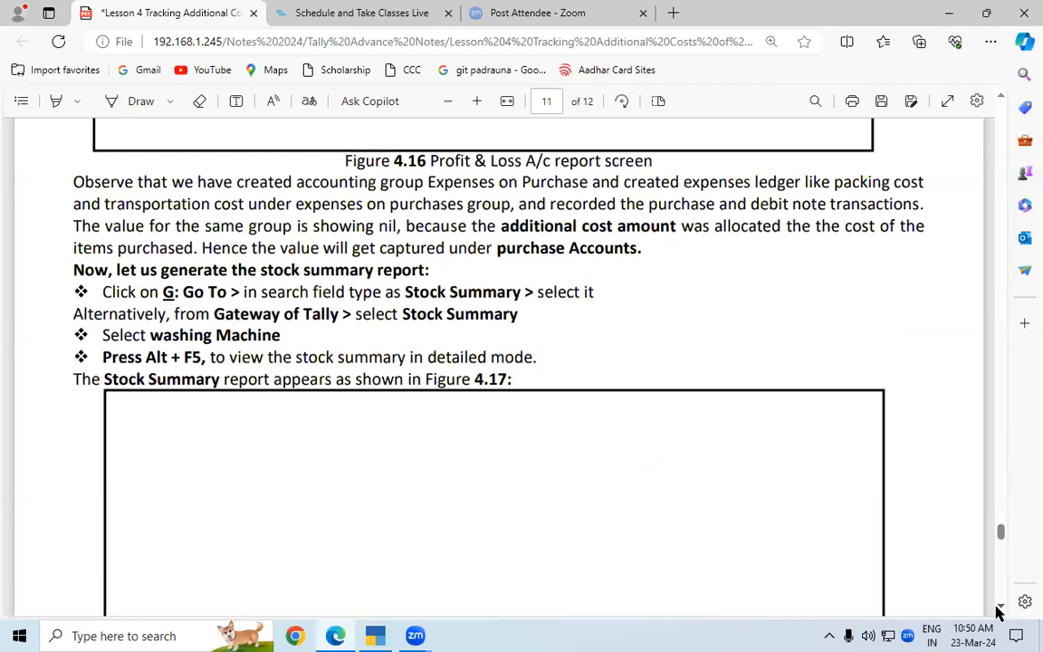
pyautogui.scroll(-1, 997, 614)
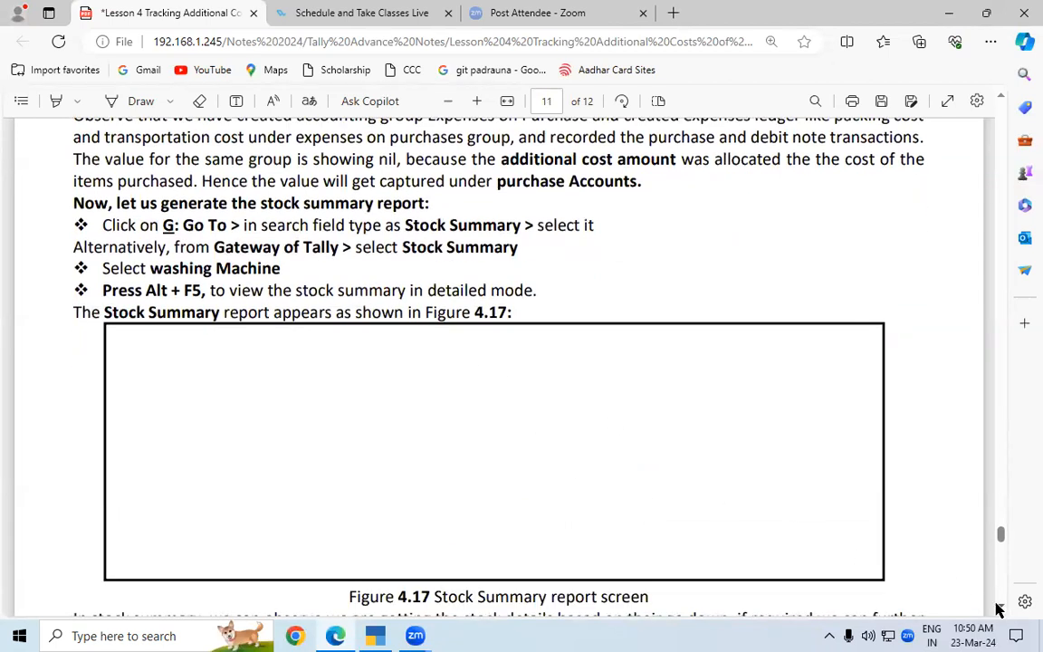
pyautogui.scroll(-5, 998, 609)
pyautogui.scroll(-7, 997, 610)
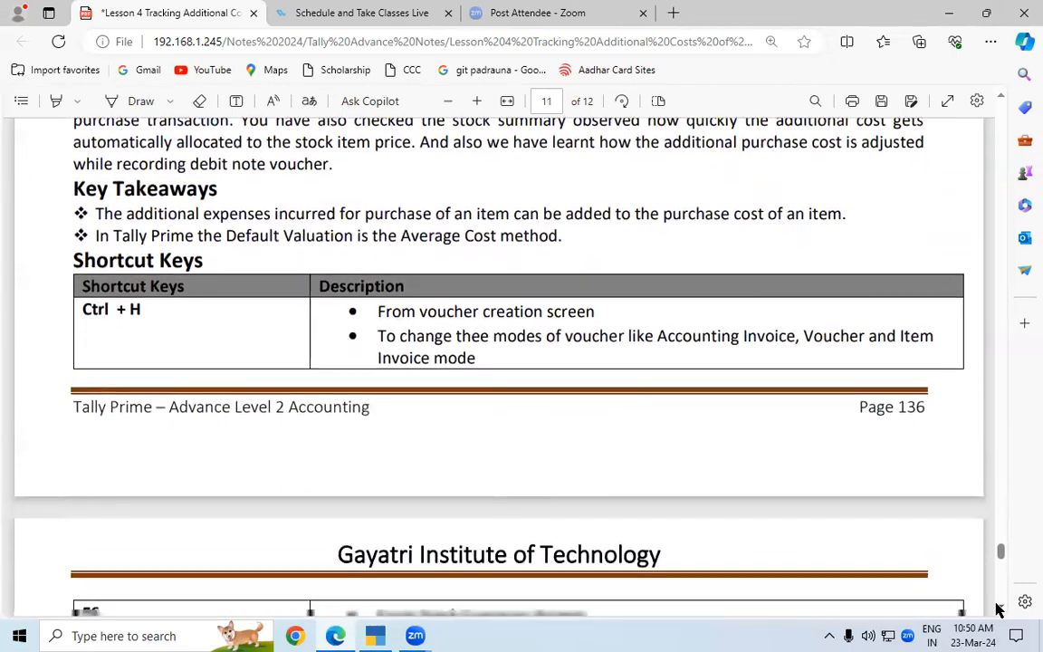